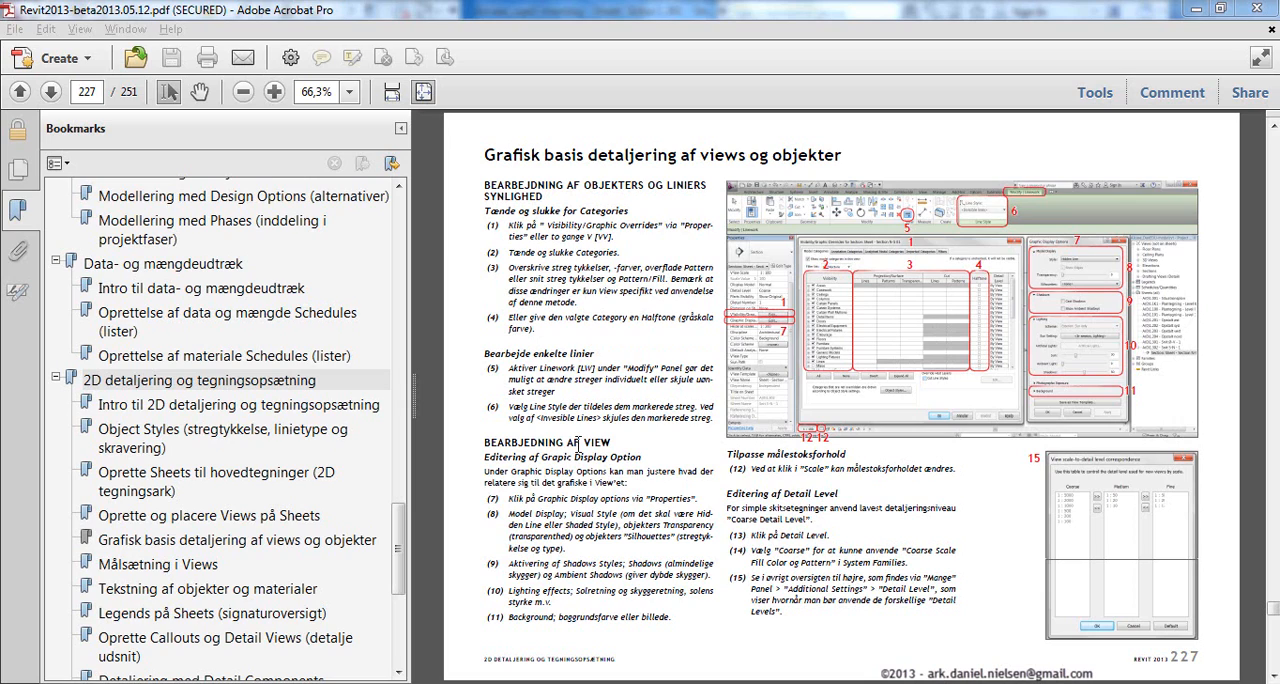
left_click_drag(486, 440, 605, 444)
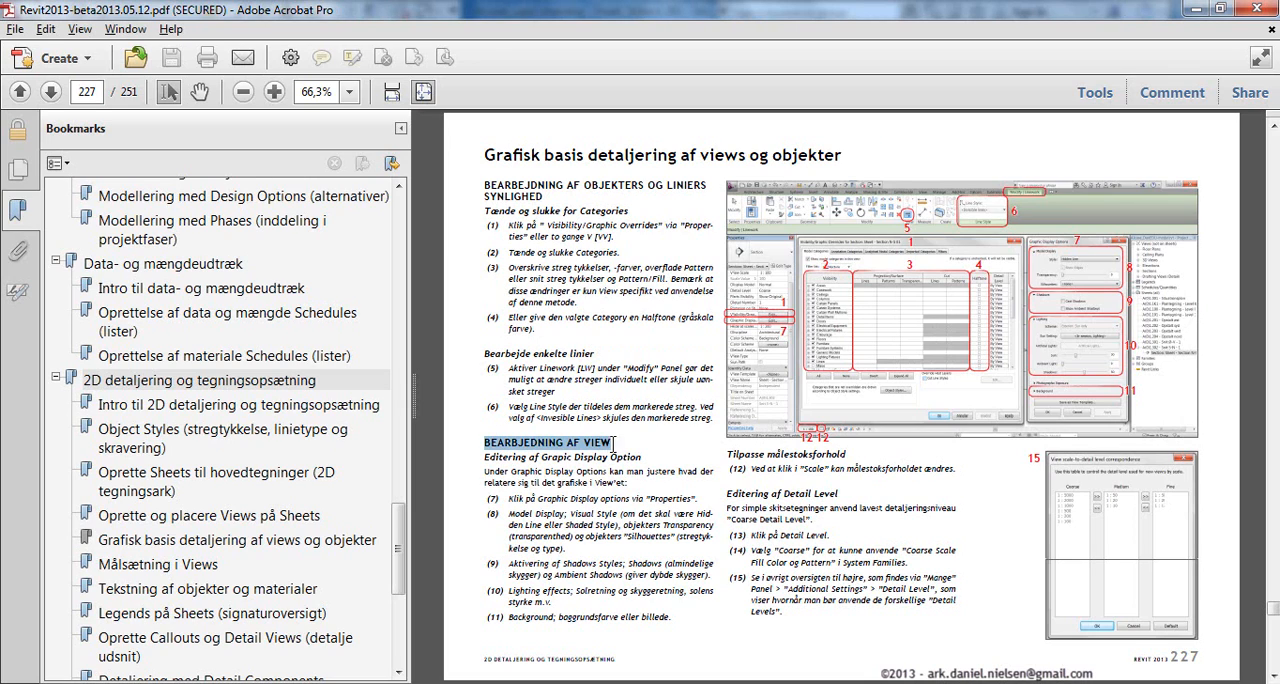
left_click(638, 437)
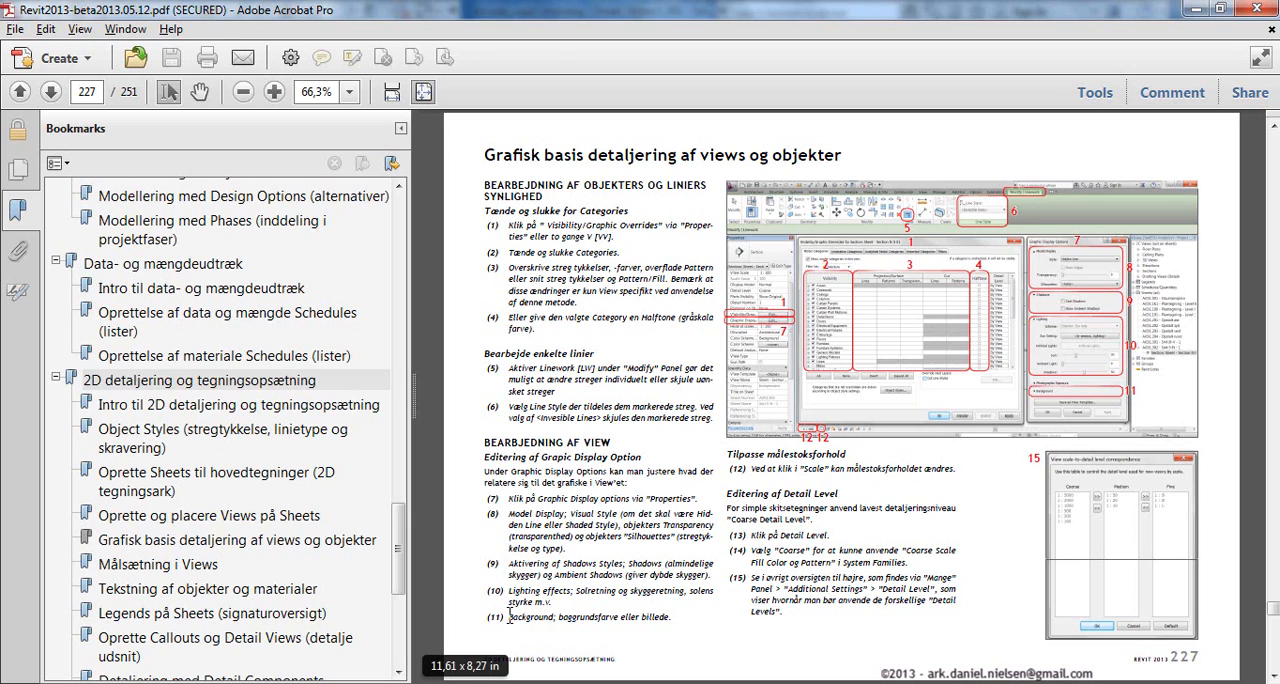
left_click_drag(509, 616, 591, 619)
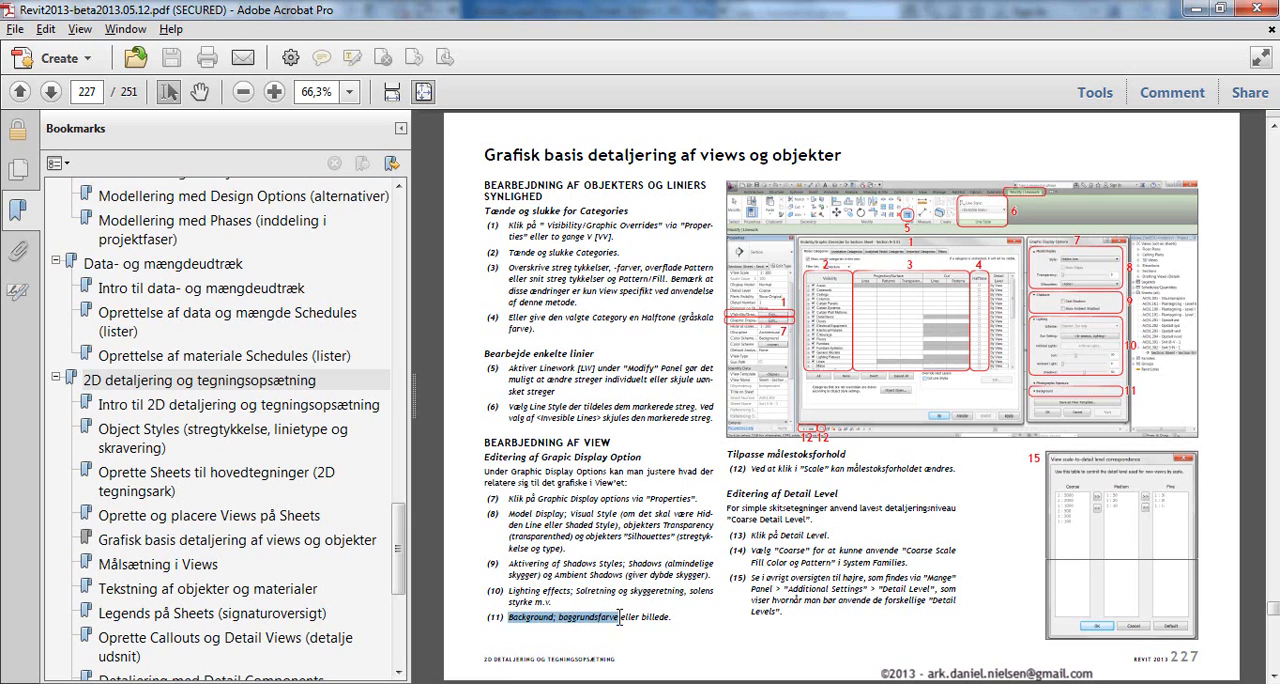
left_click(550, 603)
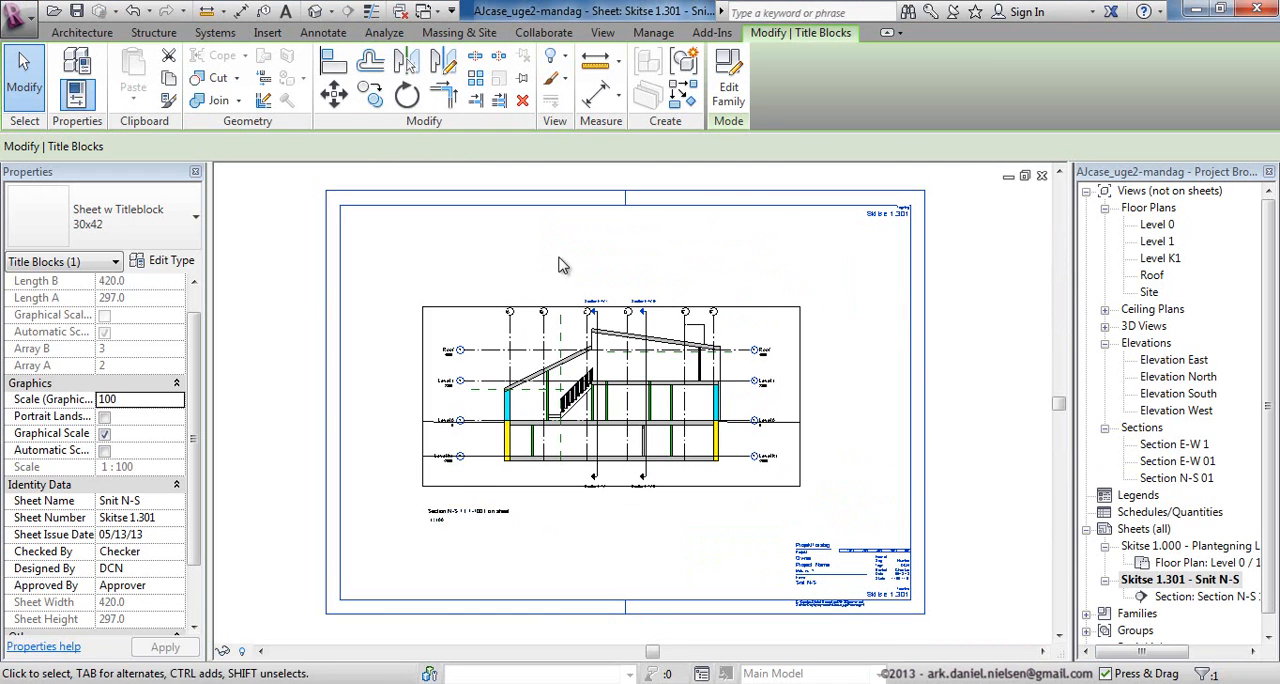
Activate the section viewport on sheet Skitse 1.301 so the view can be edited in place.
left_click(1010, 378)
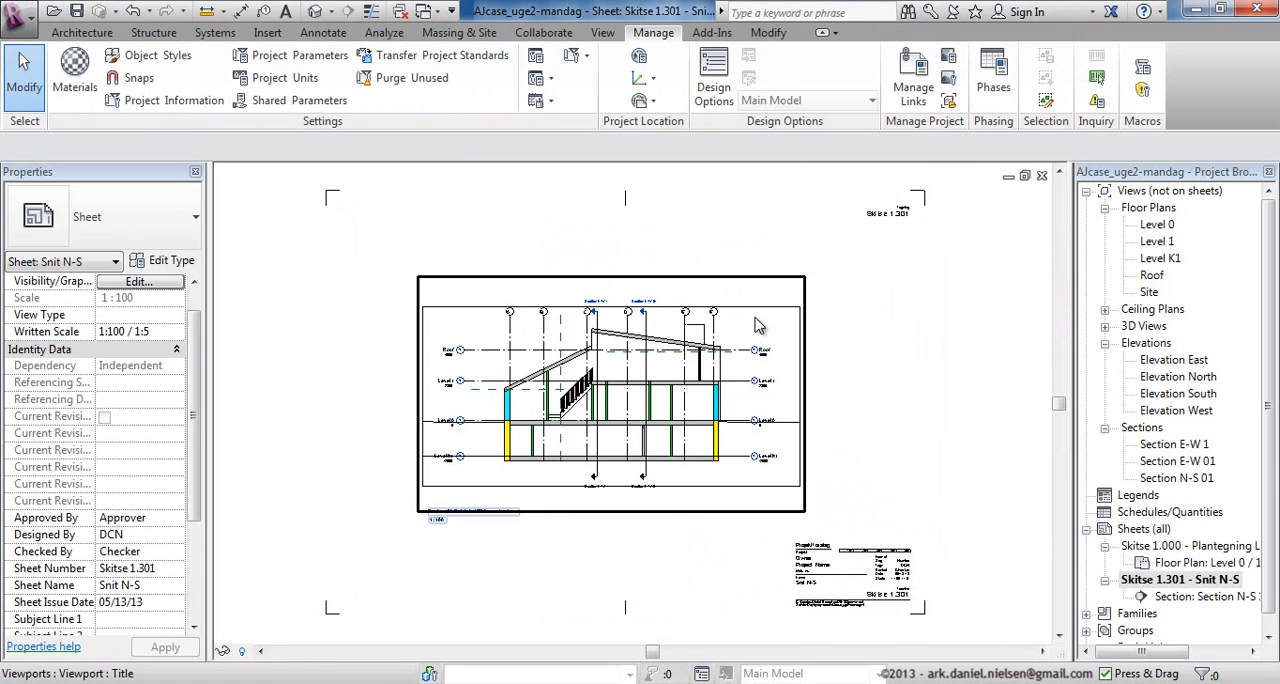
left_click(665, 312)
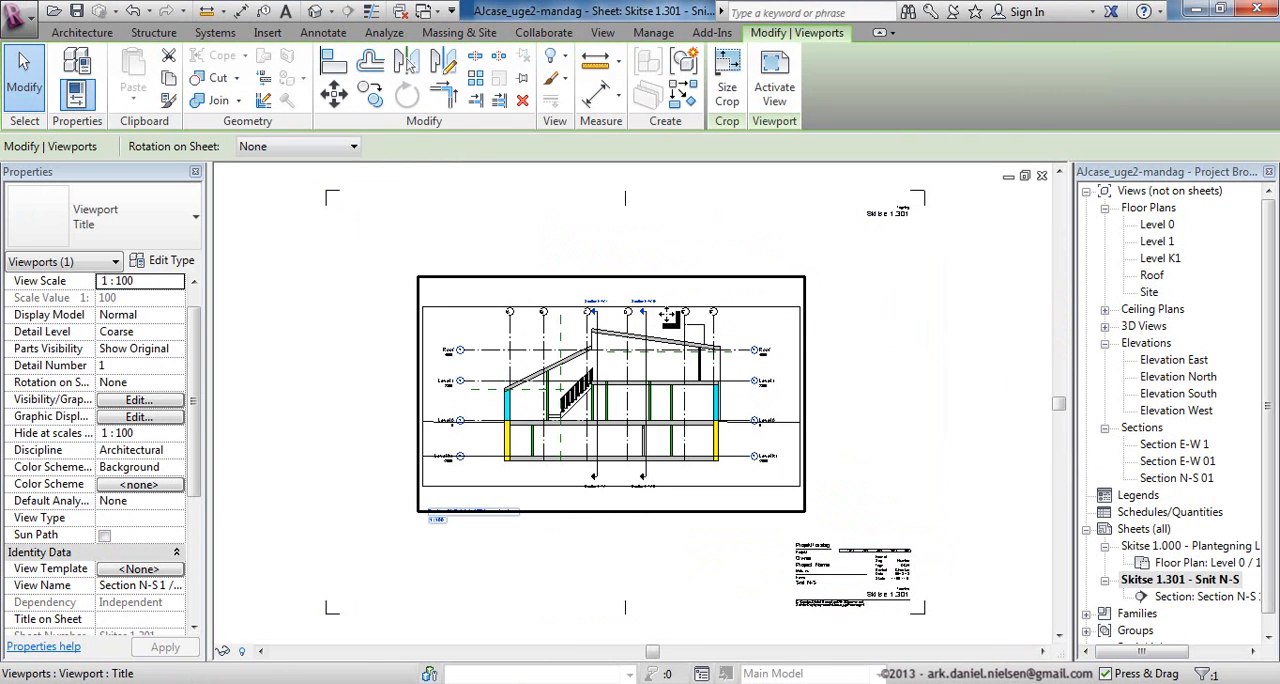
right_click(668, 312)
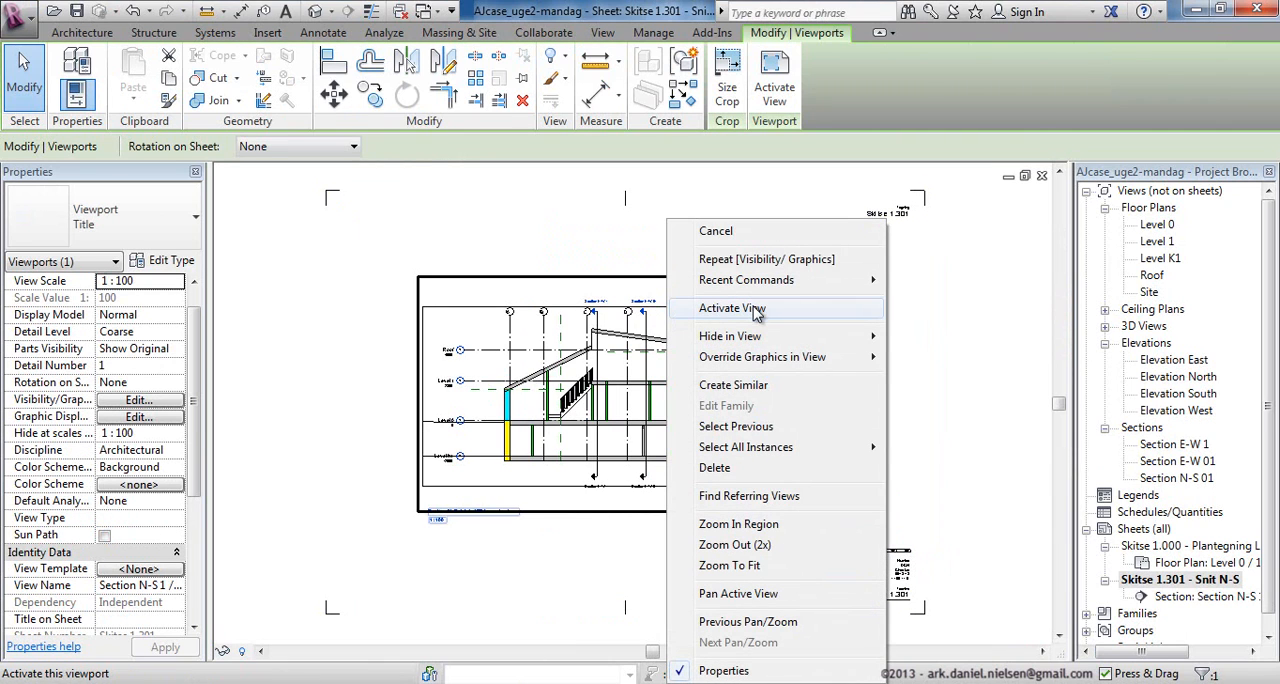
left_click(757, 309)
scroll(625, 375, "up", 2)
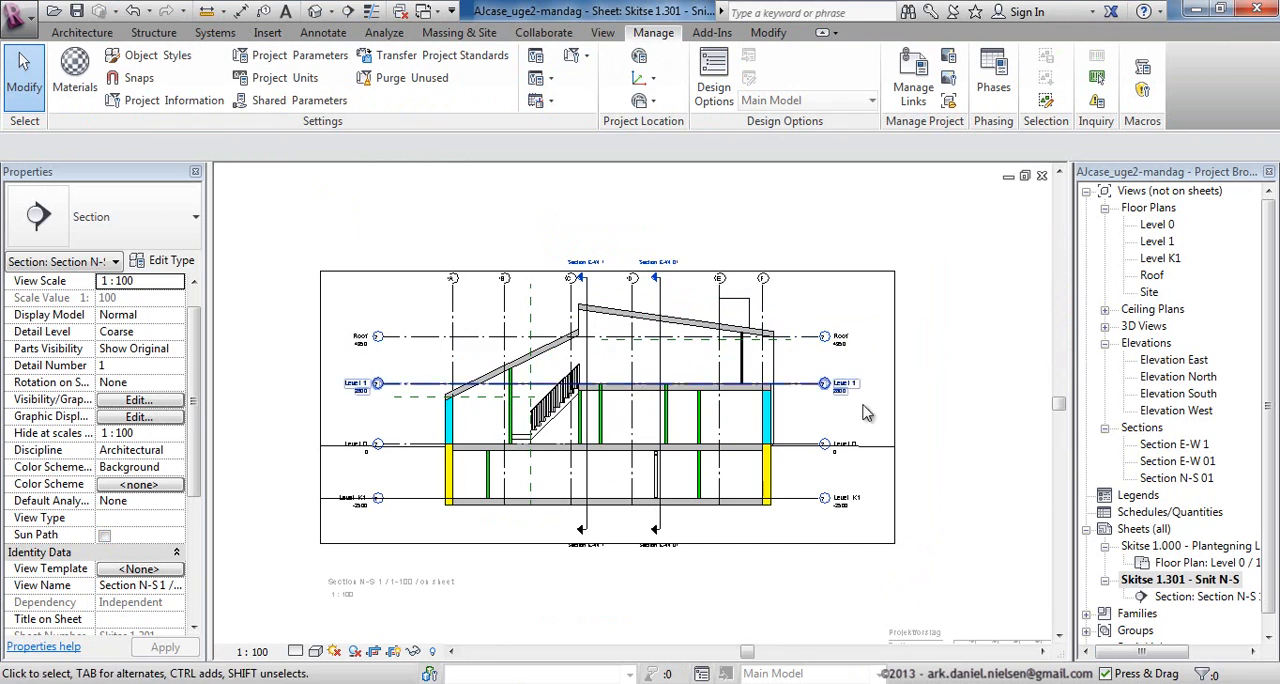
middle_click_drag(668, 508, 697, 489)
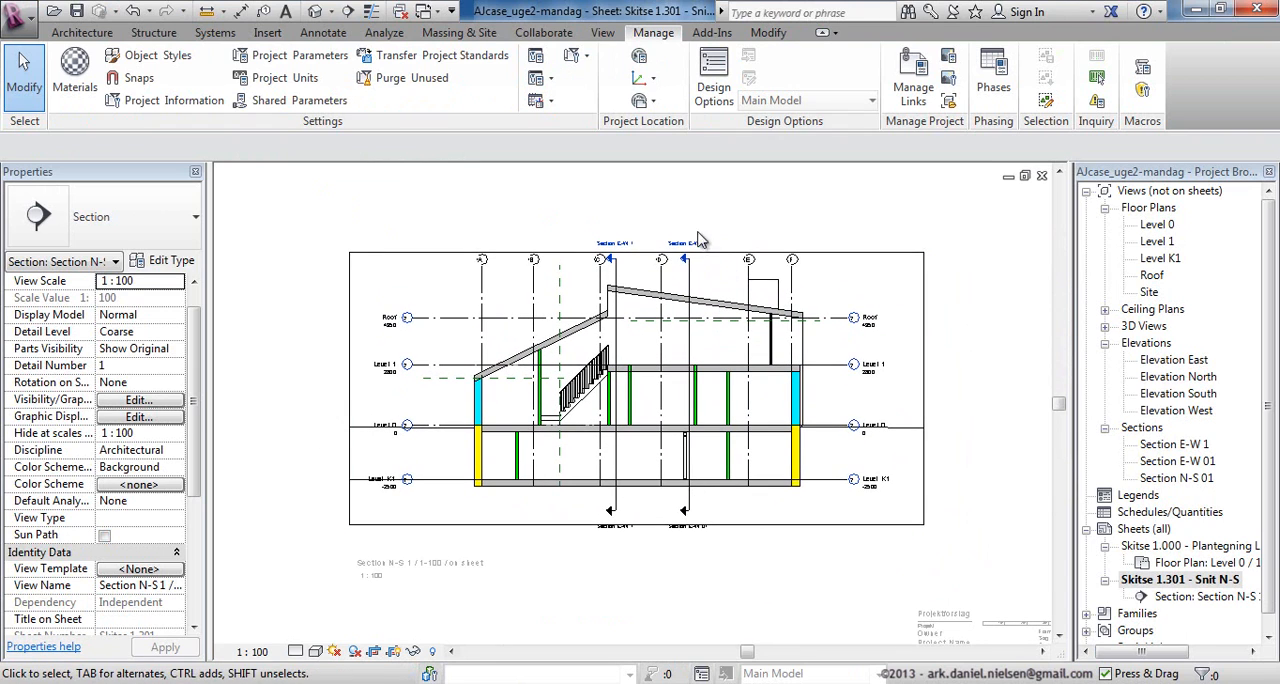
Hide the whole category of the Section E-W 01 mark in the activated section view.
left_click(691, 285)
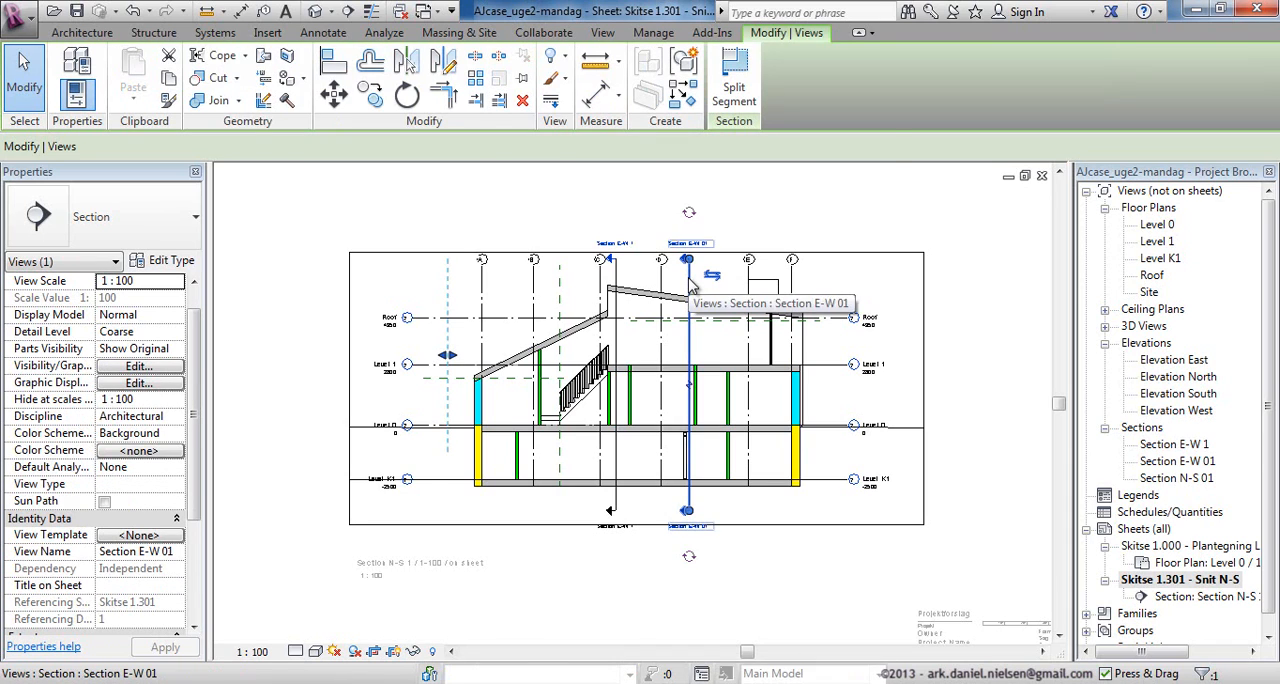
right_click(688, 286)
mouse_move(812, 343)
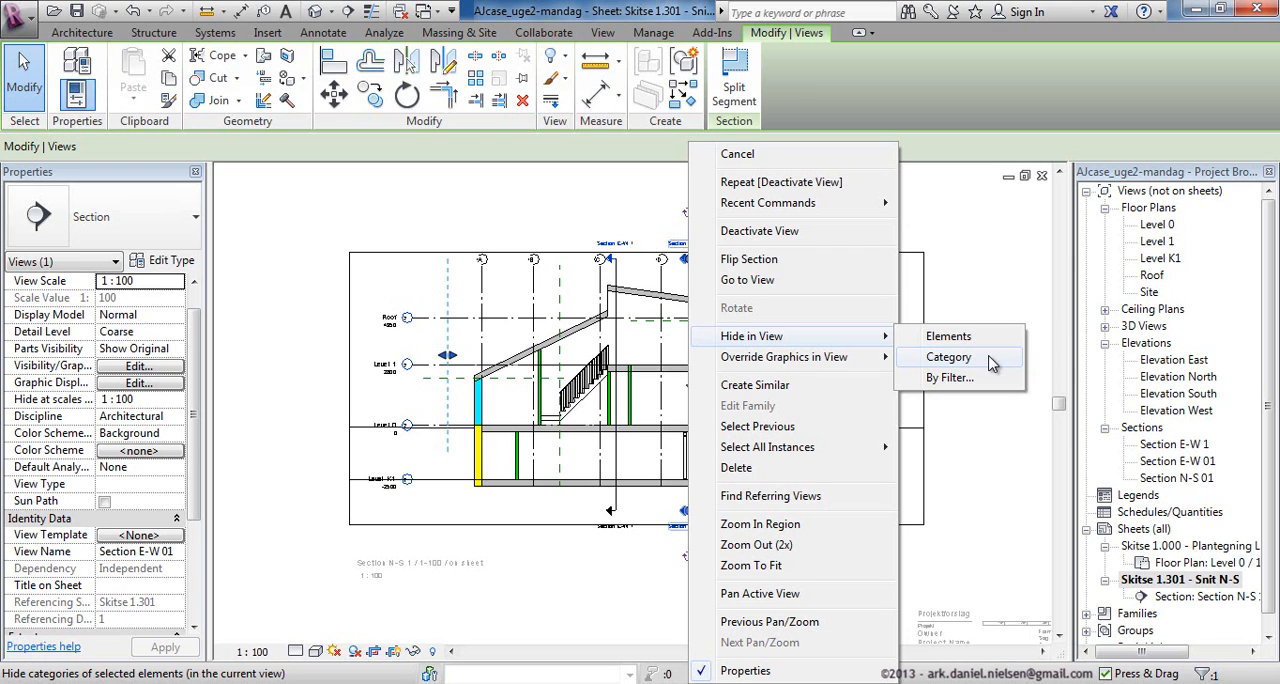
left_click(948, 357)
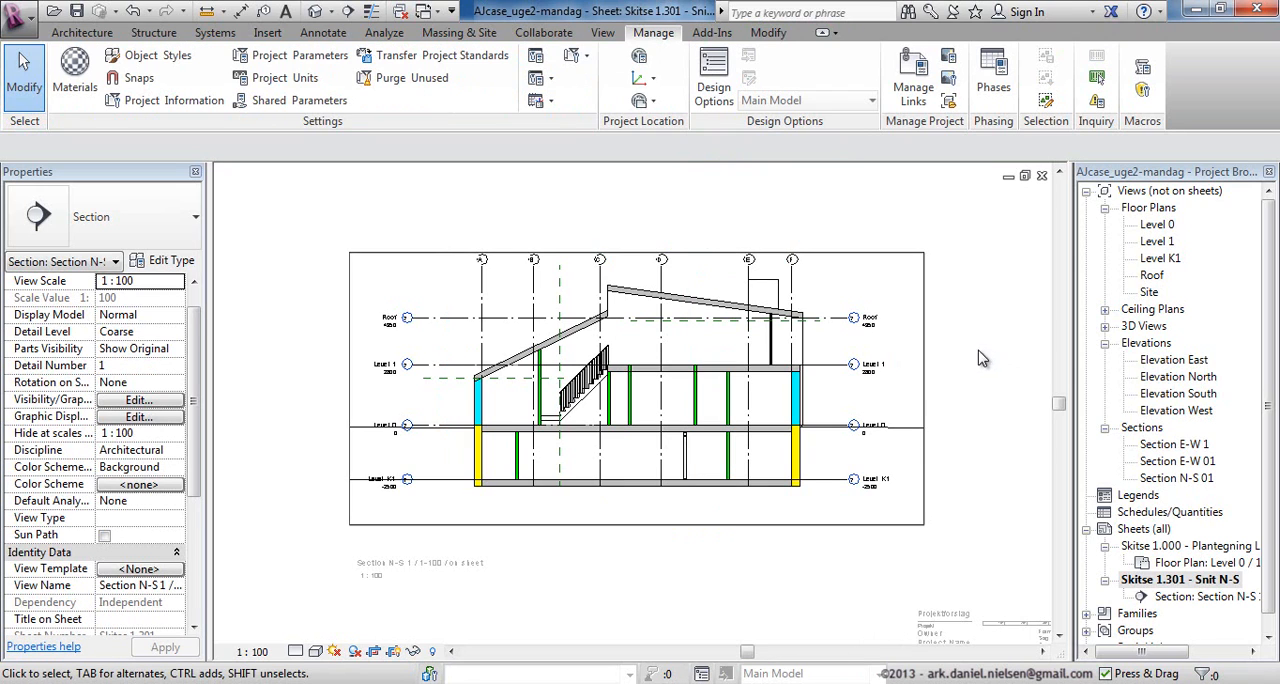
Dismiss the save reminder without saving and open the Visibility/Graphic Overrides for the activated section view.
left_click(482, 292)
left_click(507, 297)
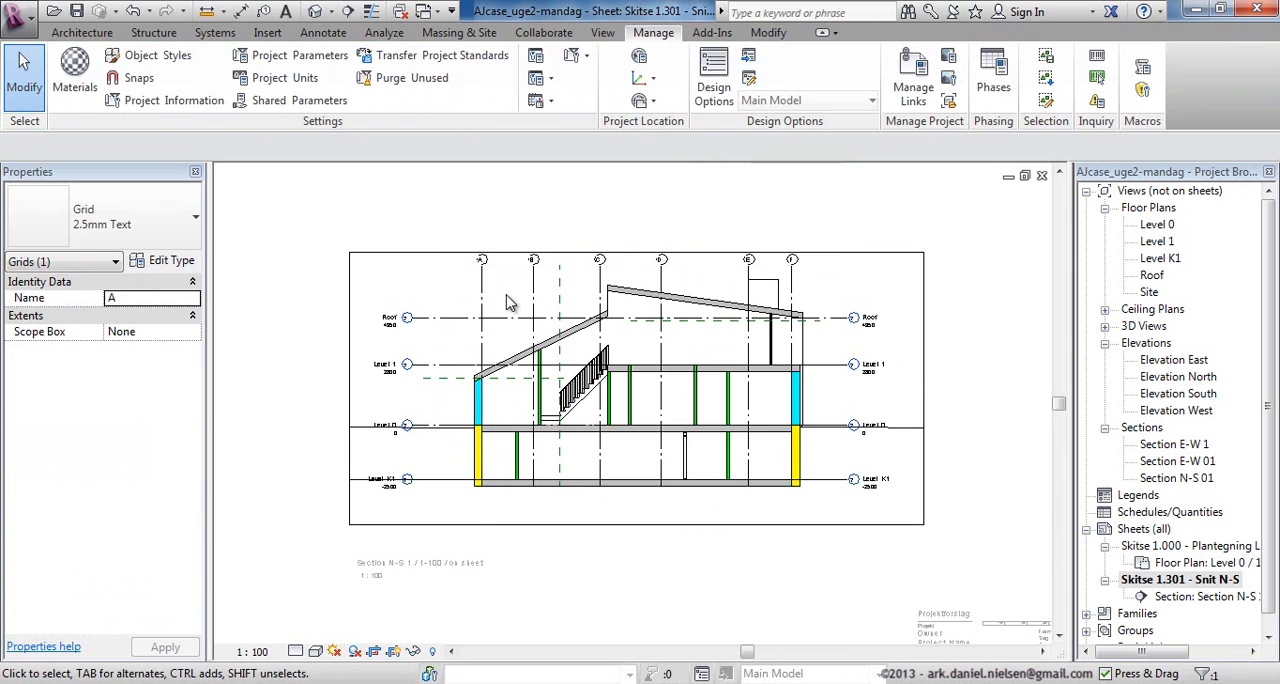
left_click(484, 298)
left_click(507, 305)
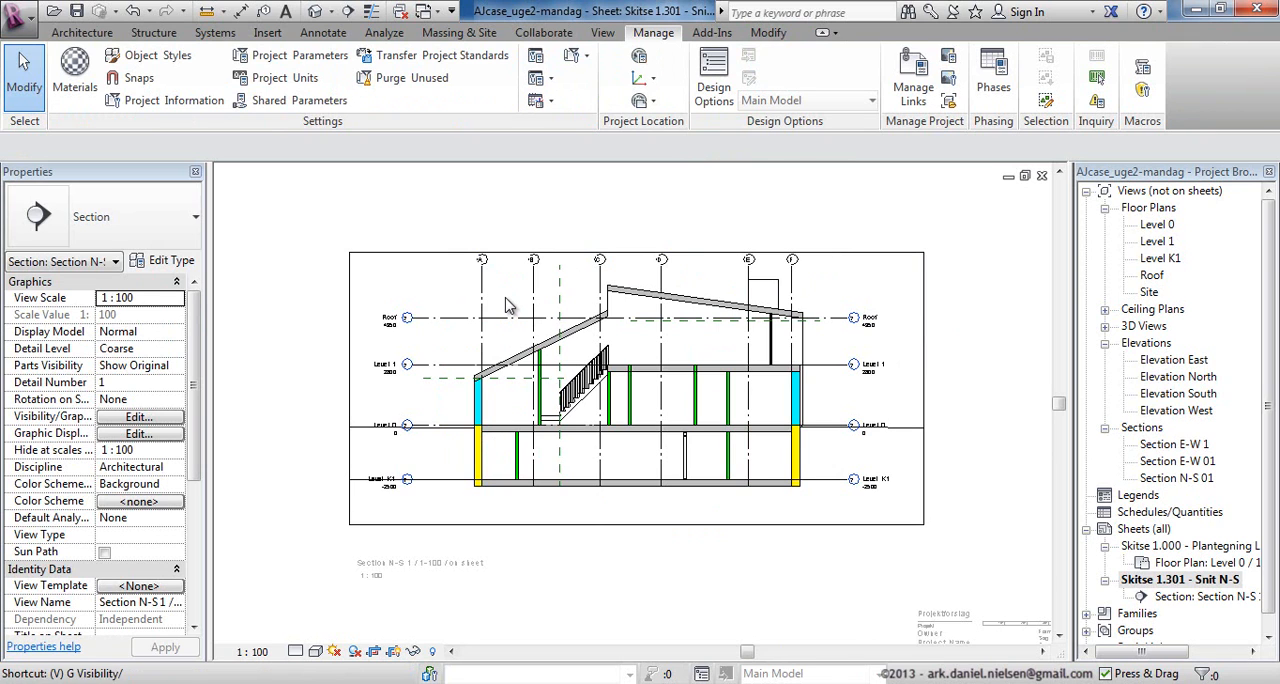
left_click(796, 189)
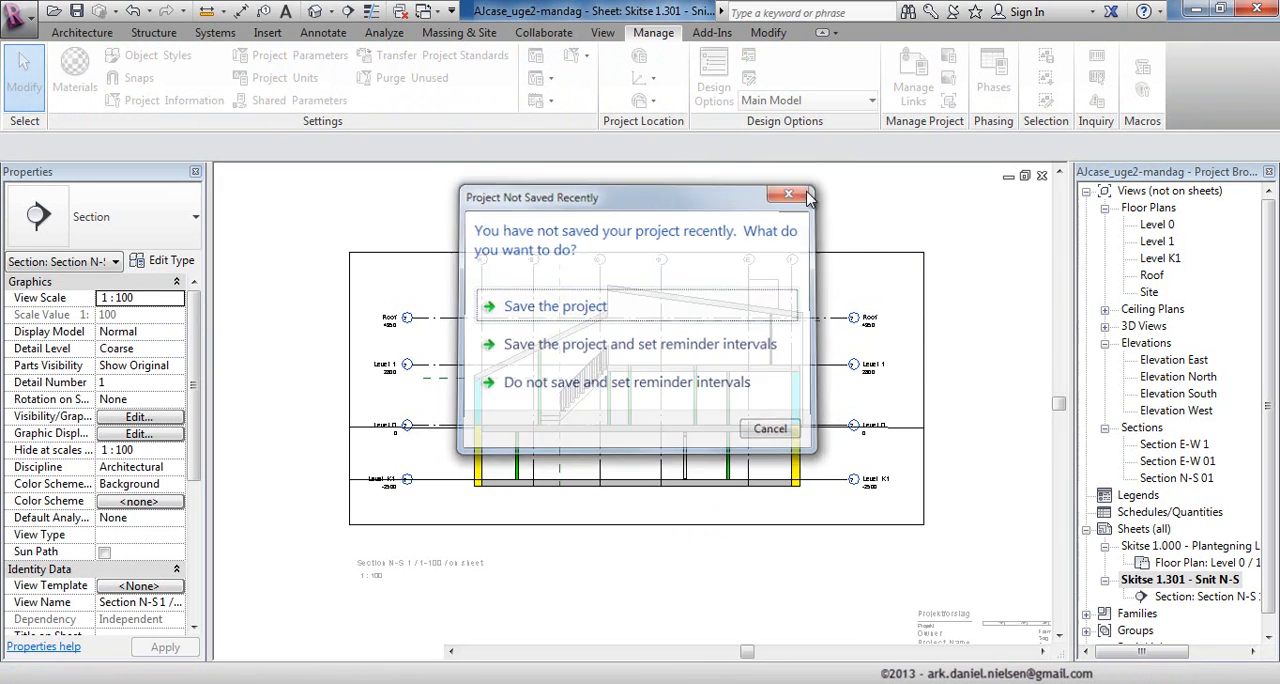
key("v")
key("g")
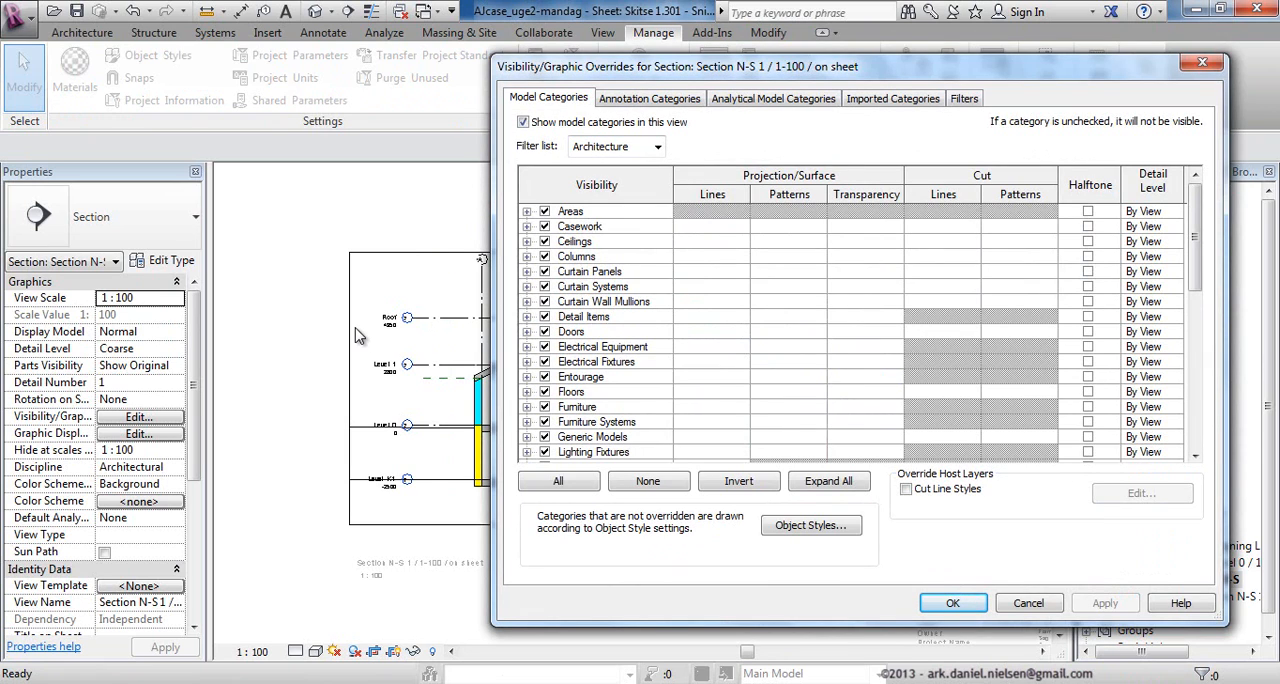
Turn off the Grids annotation category in the section view's visibility overrides and apply the change.
left_click(690, 98)
left_click(657, 146)
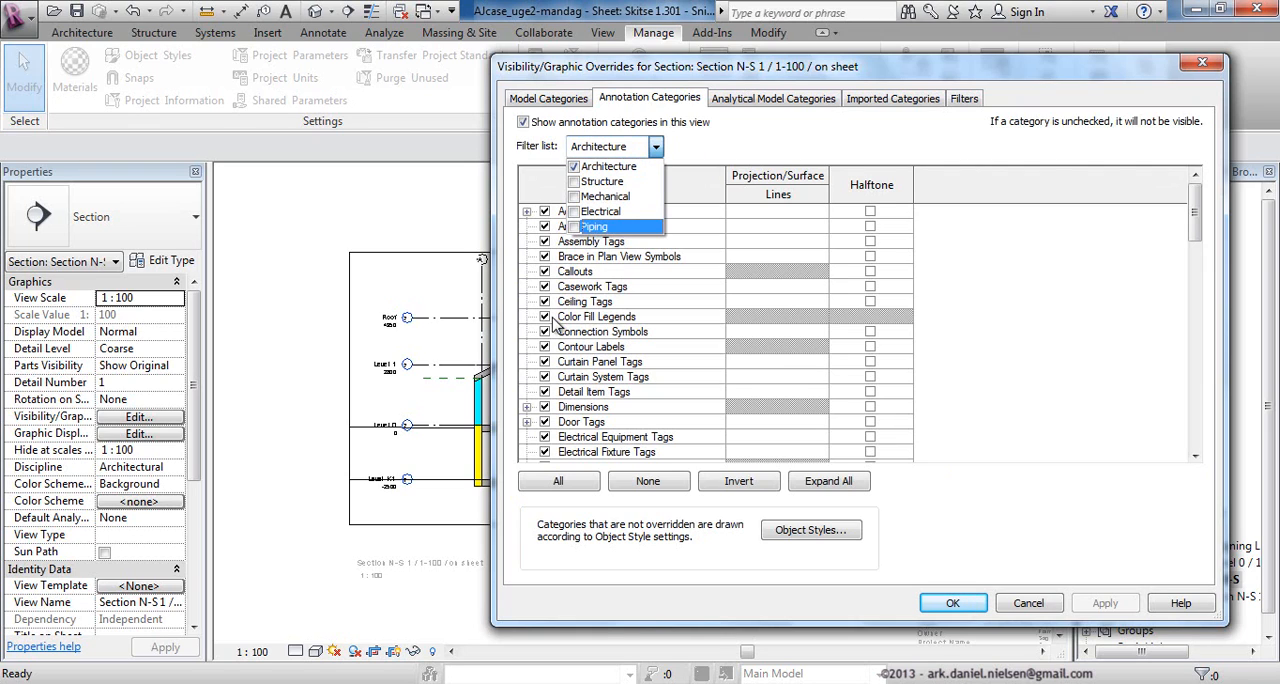
left_click(616, 272)
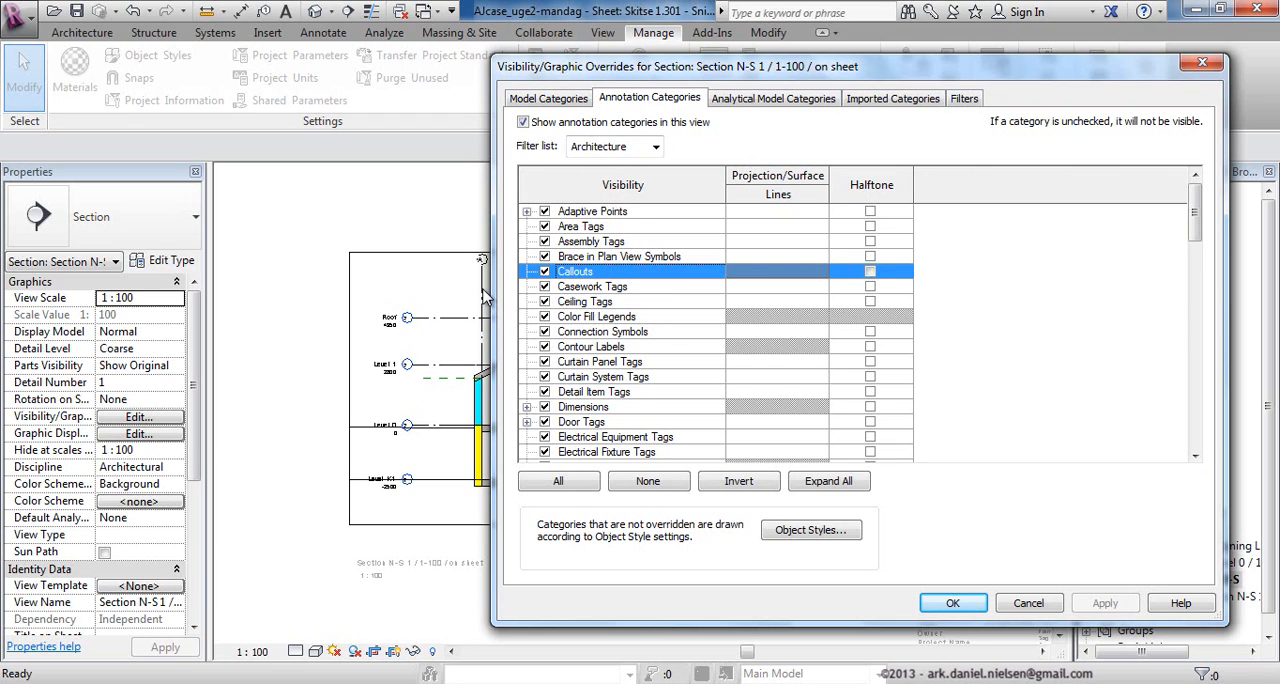
key("g")
scroll(597, 392, "down", 2)
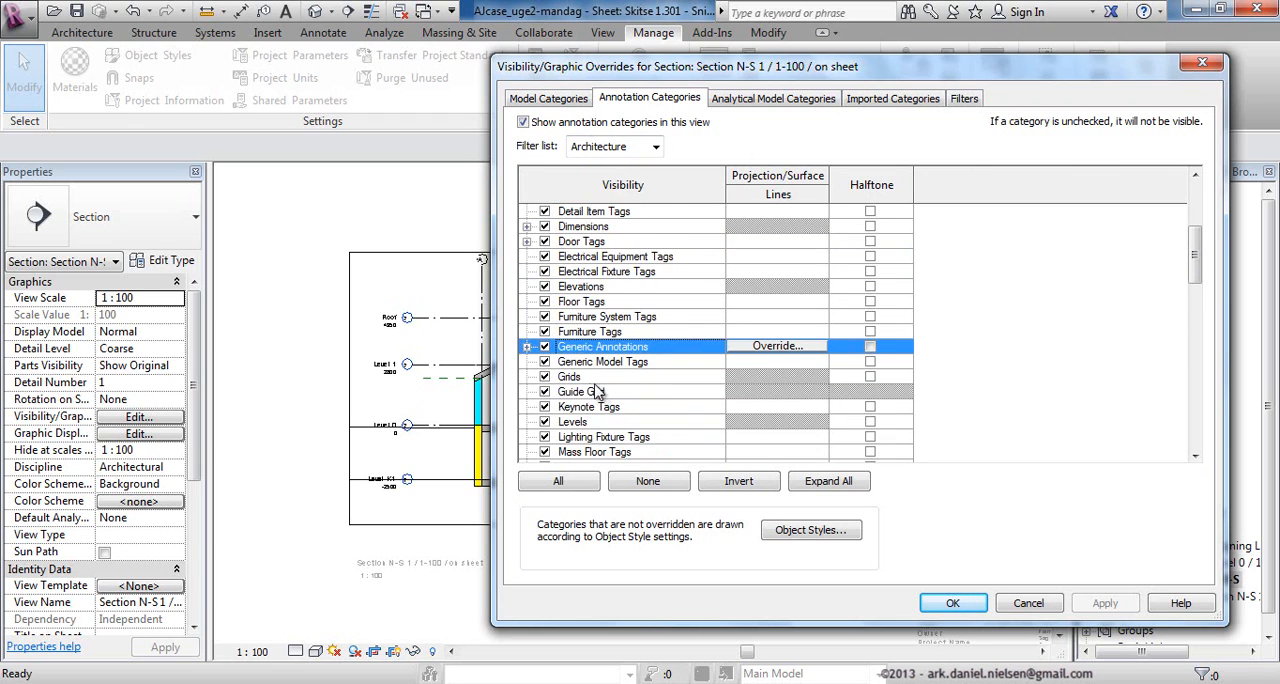
left_click(544, 376)
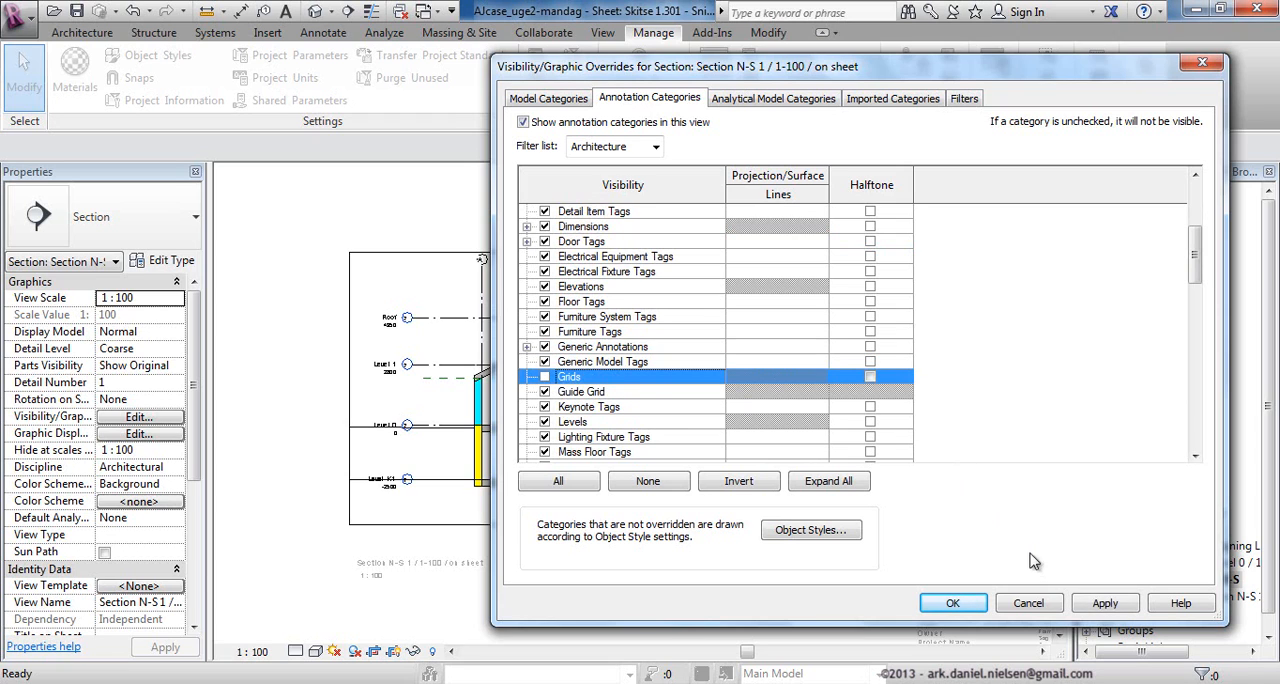
left_click(1105, 603)
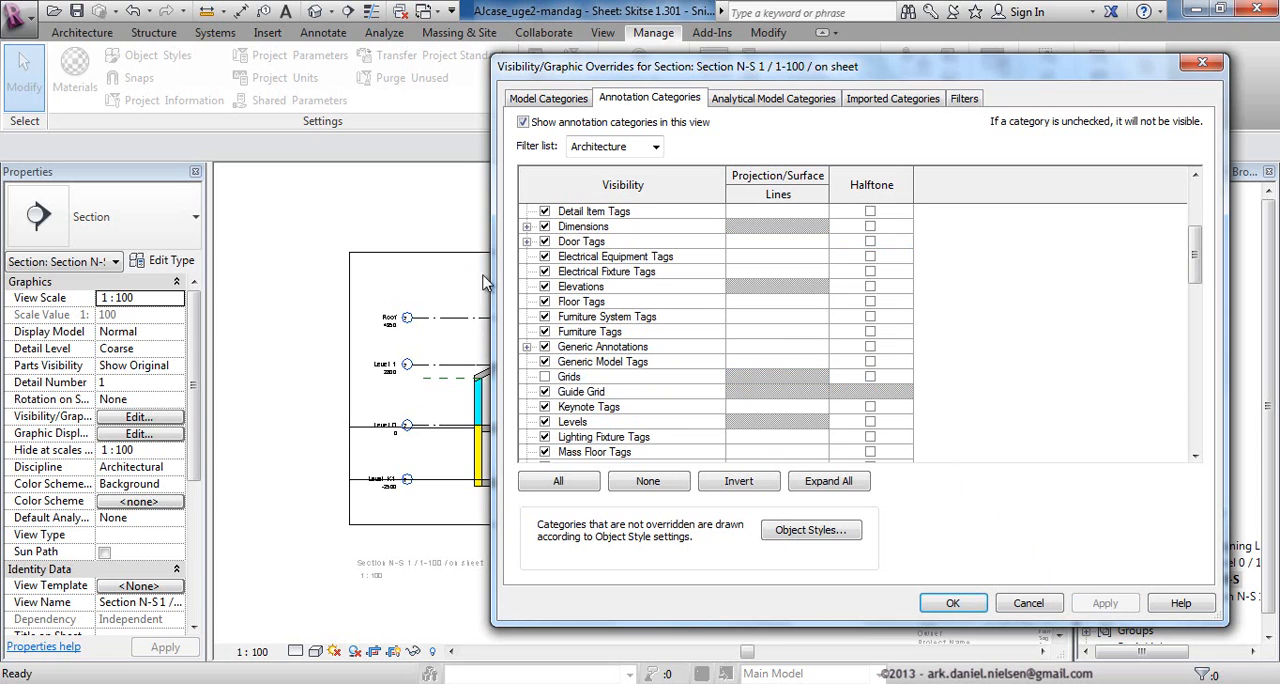
Turn the Sections annotation category back on in the section view's visibility overrides and accept the settings.
left_click_drag(578, 68, 586, 60)
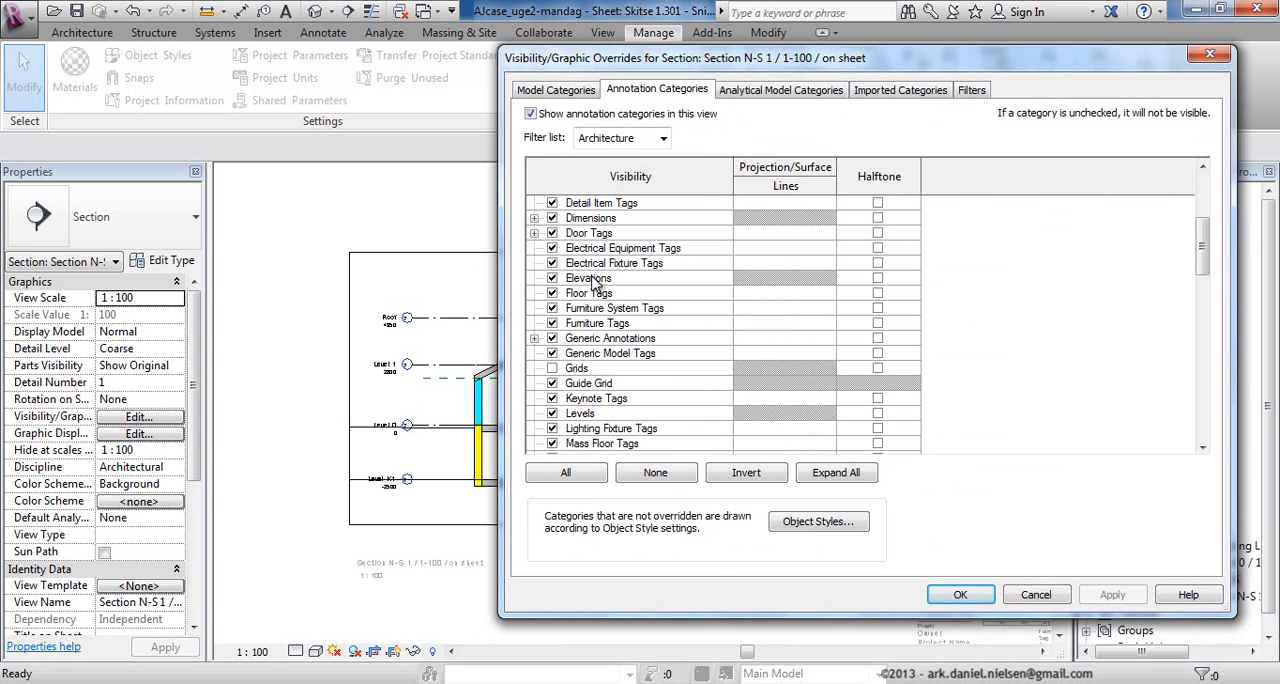
key("s")
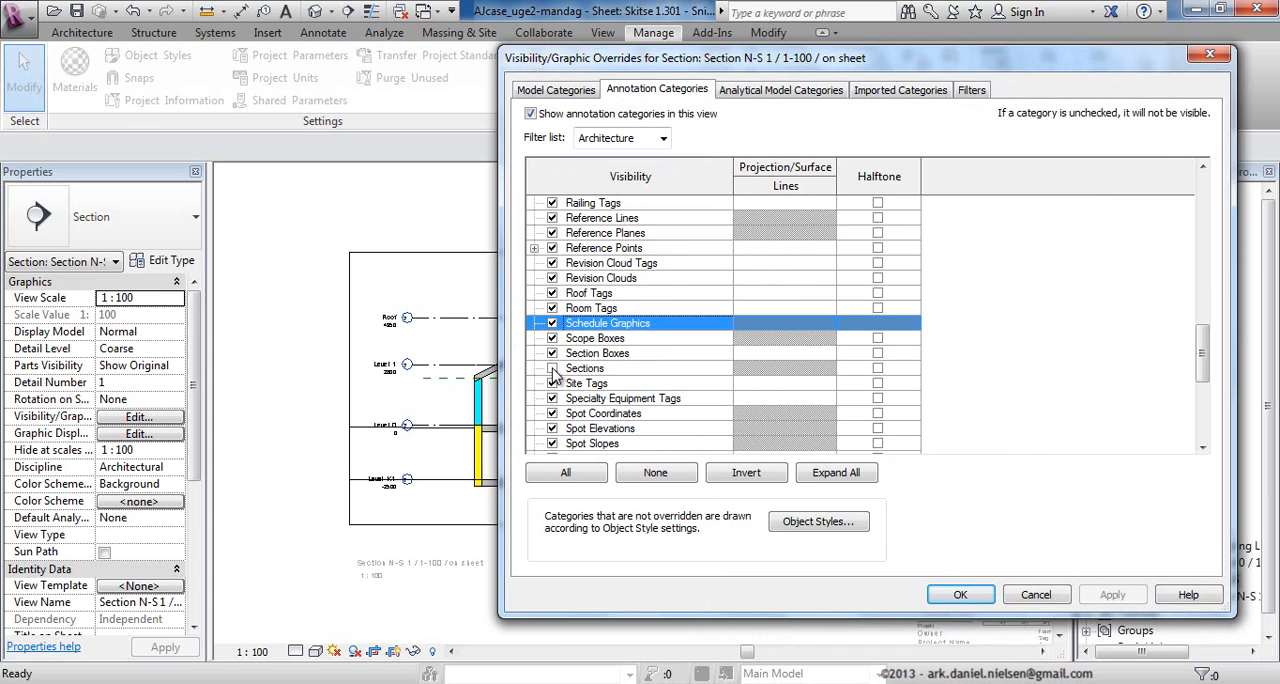
left_click(552, 368)
left_click(960, 595)
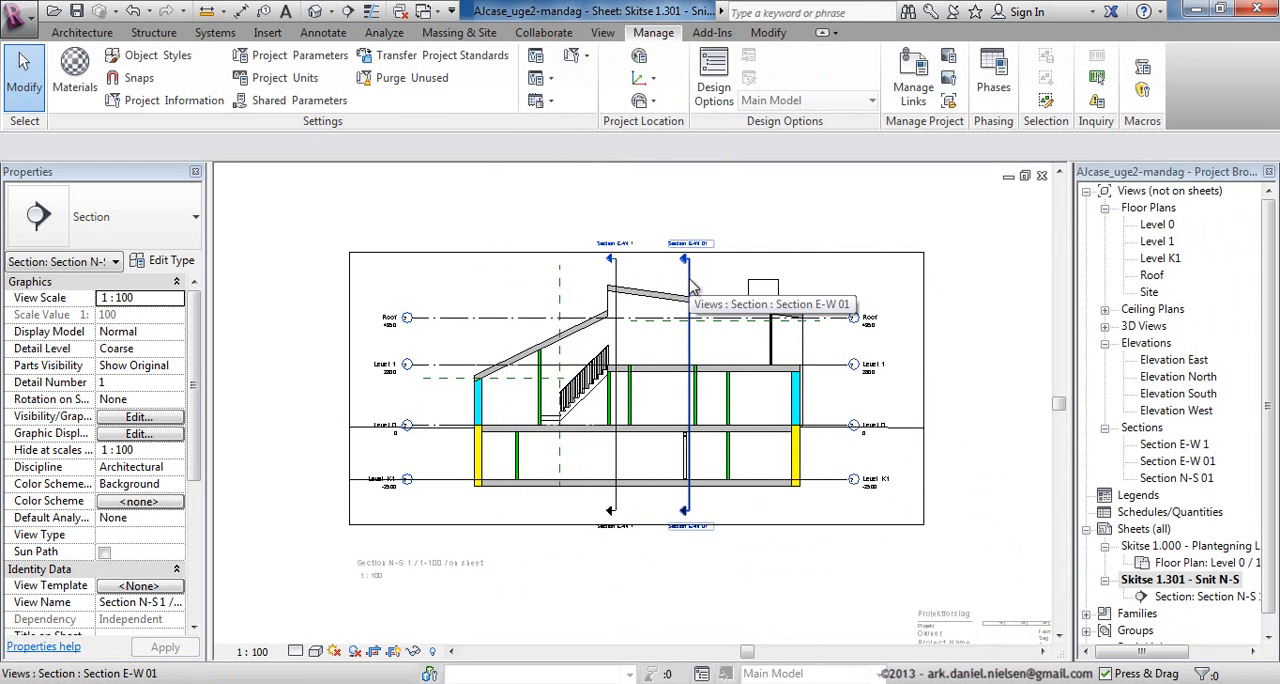
left_click(689, 290)
key("Escape")
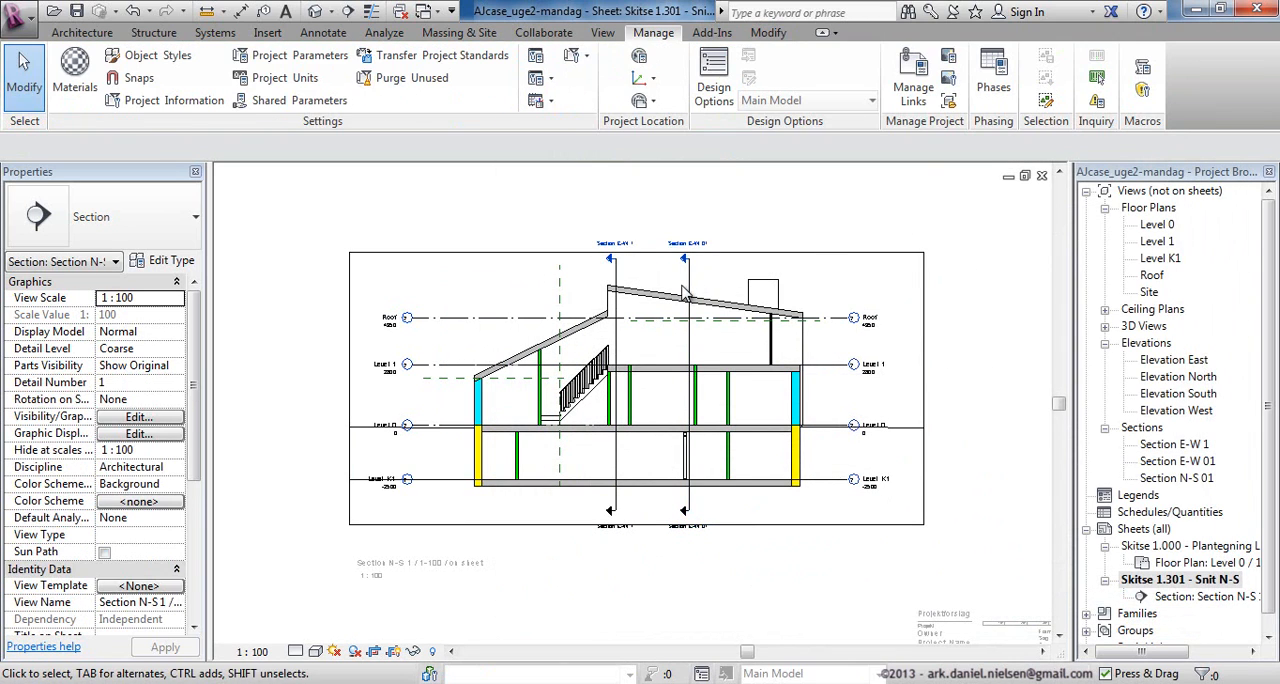
Hide the section marks by category again in the activated view, starting from the Section E-W 01 mark.
left_click(685, 292)
right_click(692, 289)
mouse_move(800, 336)
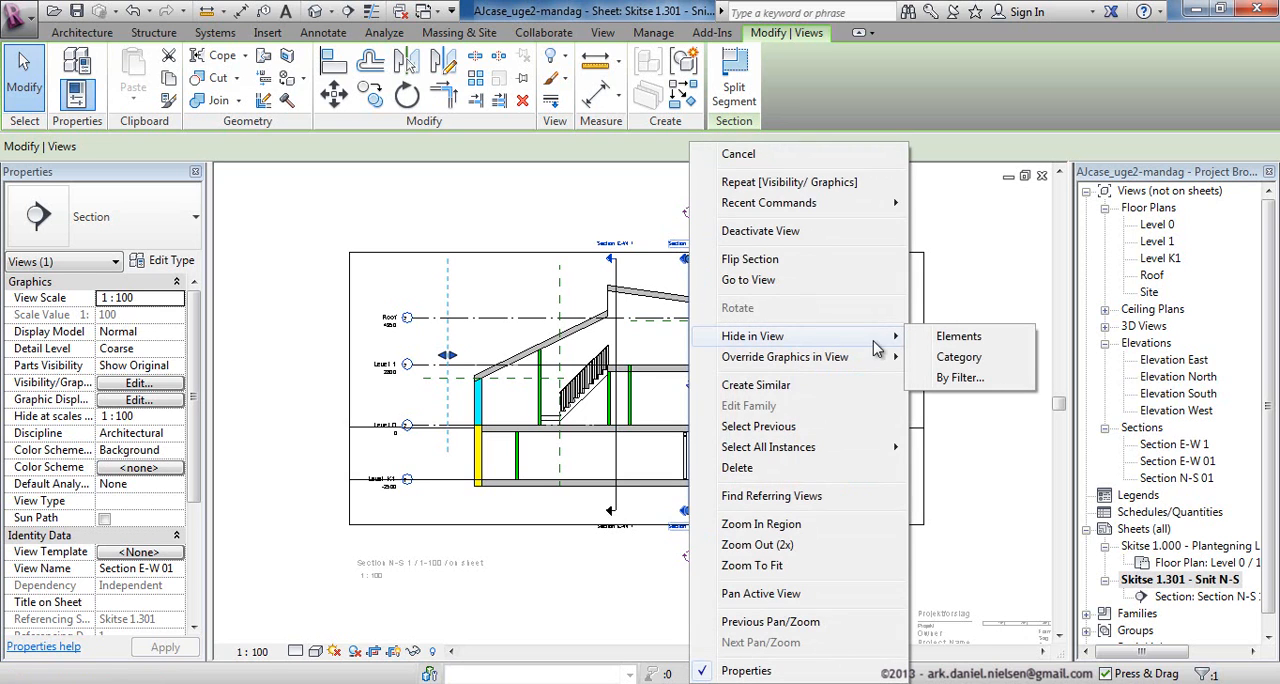
left_click(967, 357)
Use Linework with the <Invisible lines> style to hide the sloping line along the underside of the stair.
scroll(500, 400, "up", 3)
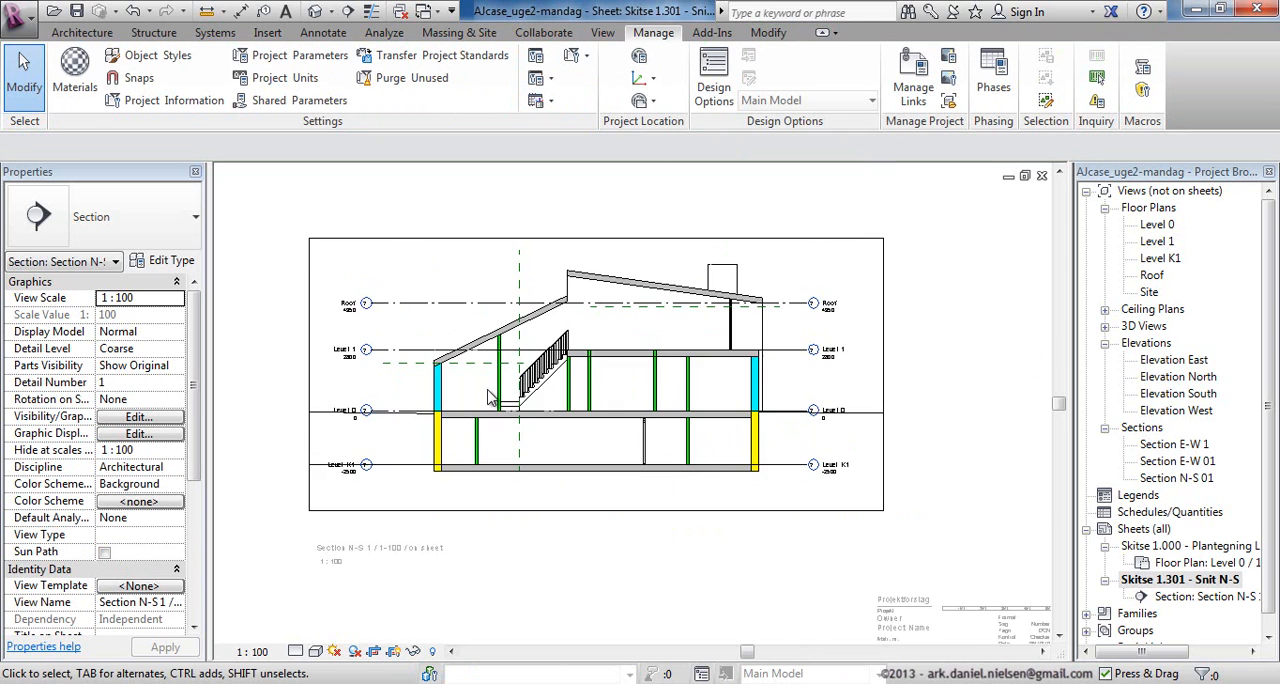
scroll(477, 410, "up", 3)
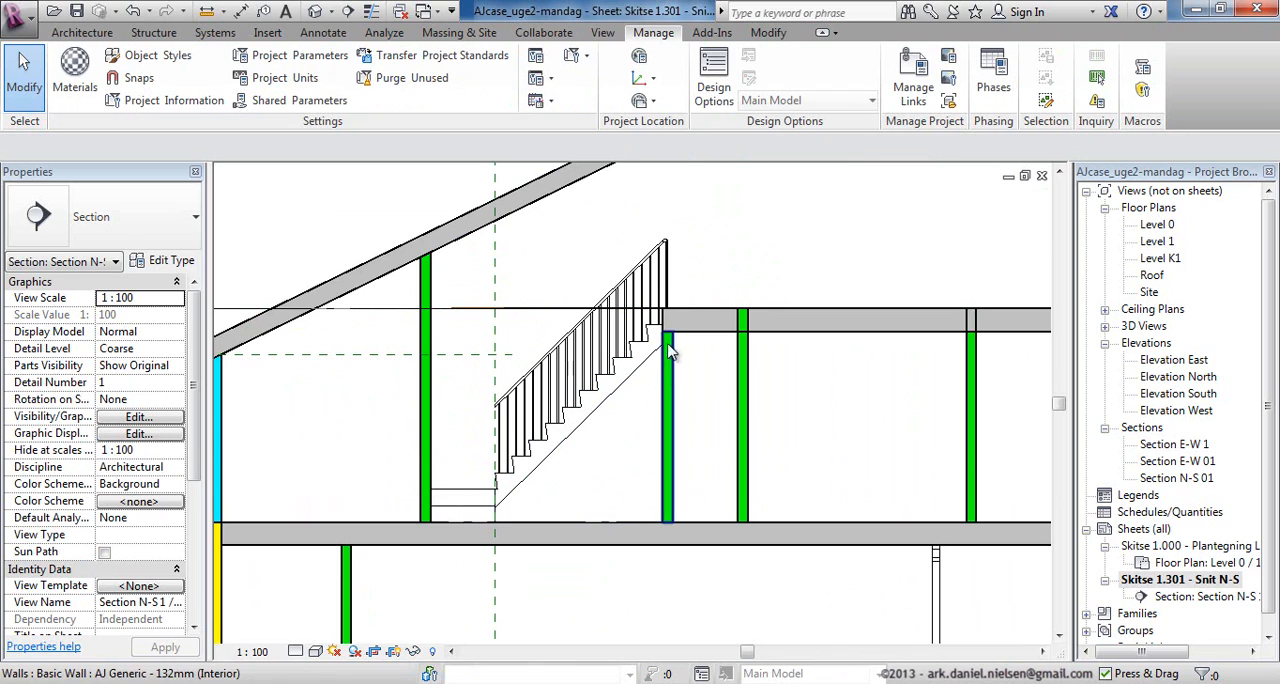
scroll(495, 495, "up", 1)
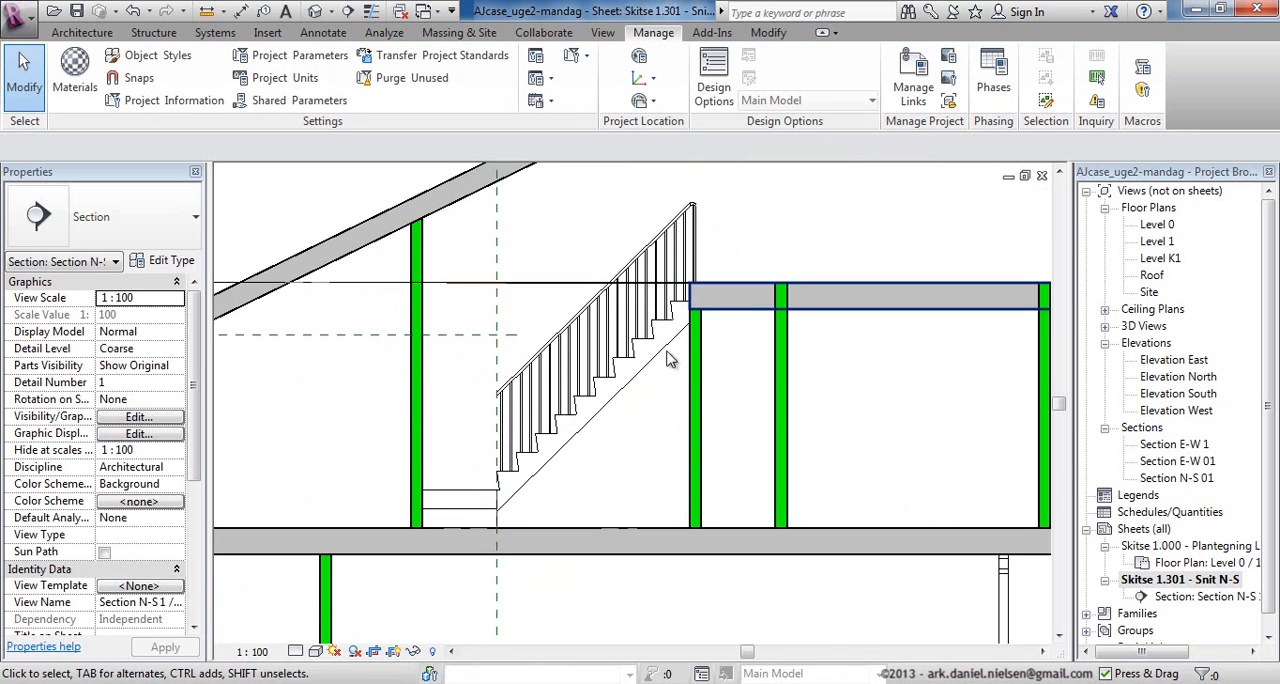
middle_click_drag(645, 367, 651, 379)
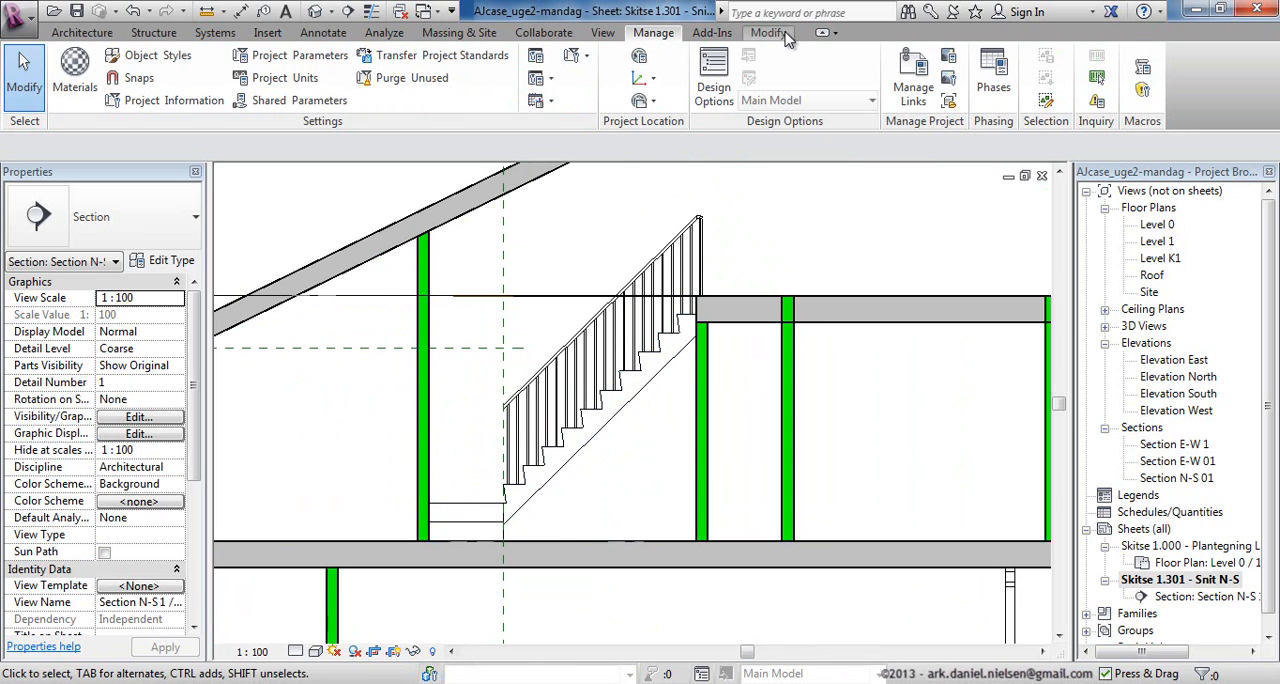
left_click(772, 33)
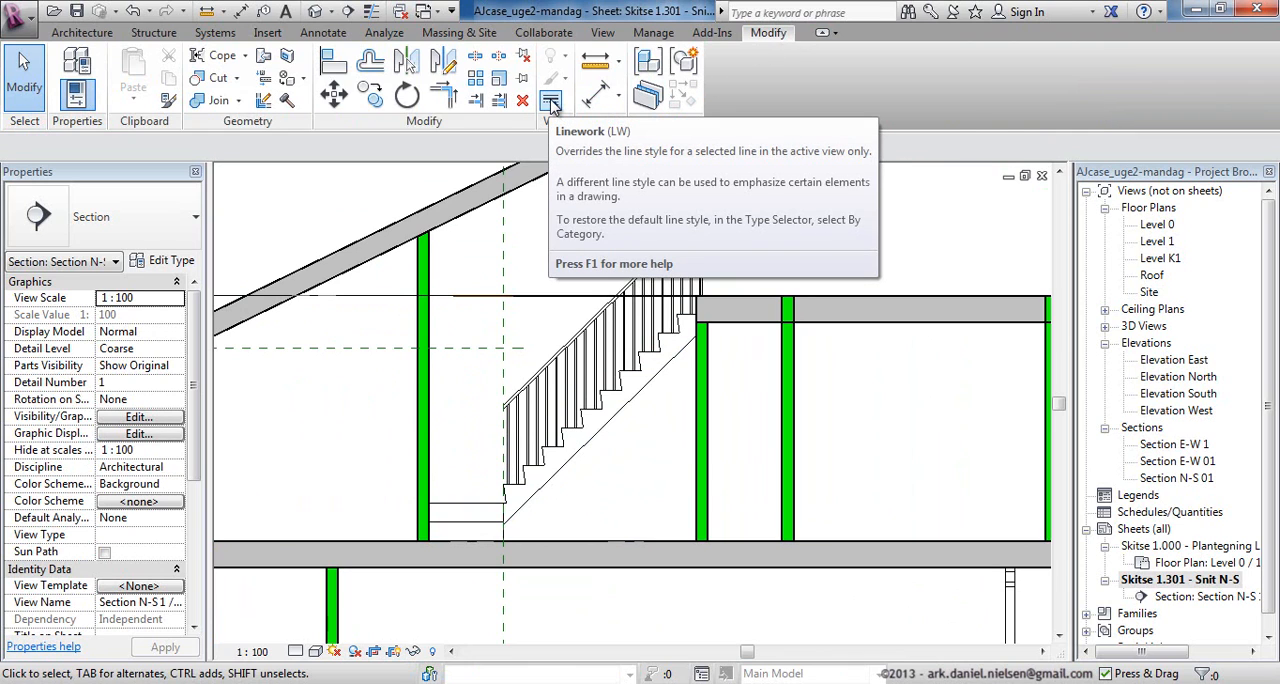
left_click(551, 102)
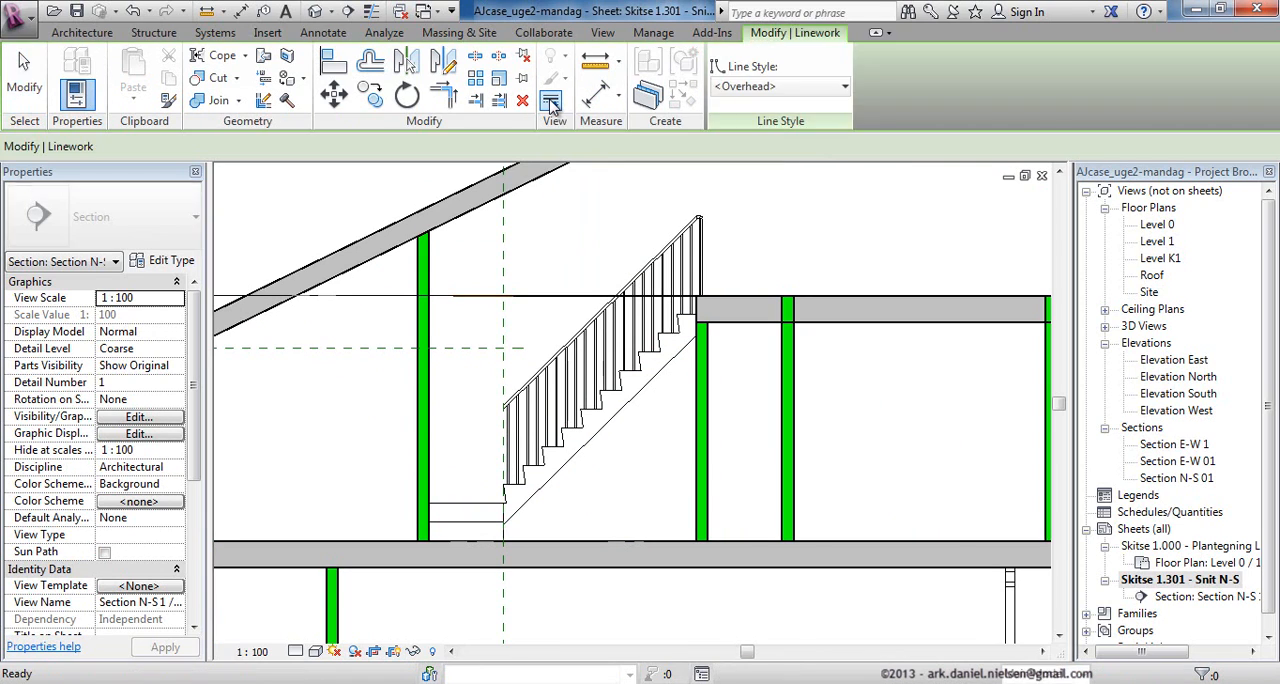
left_click(792, 89)
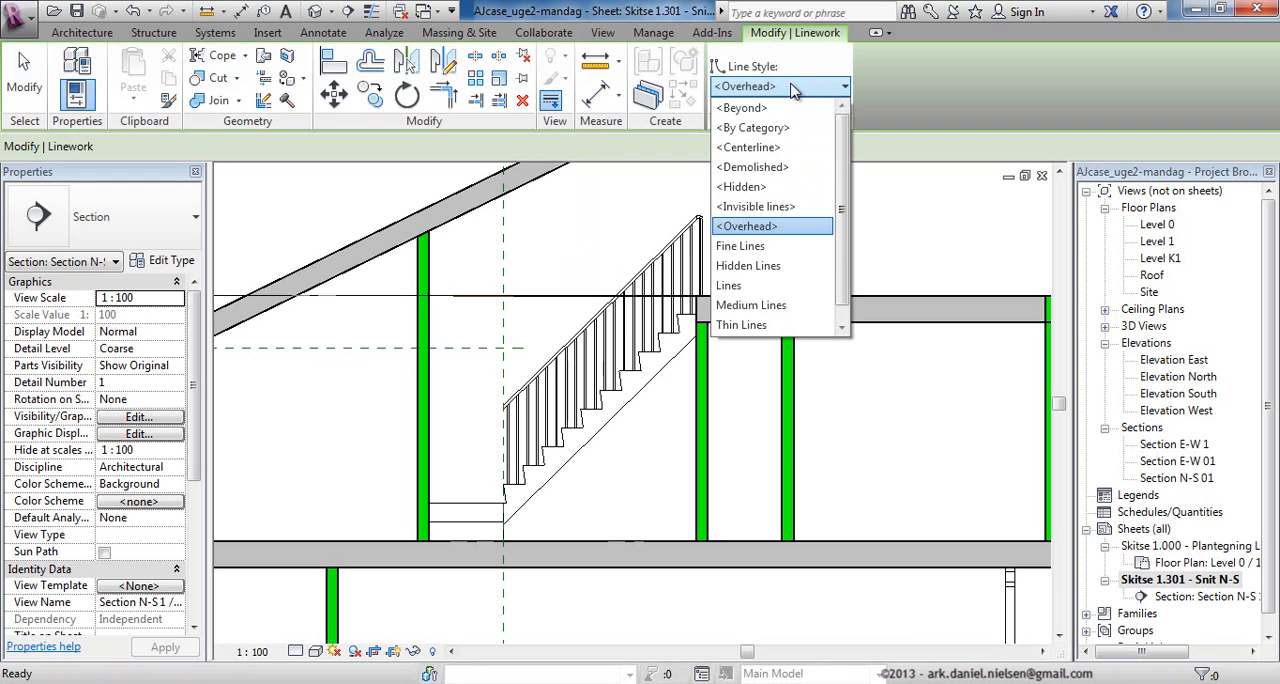
left_click(777, 208)
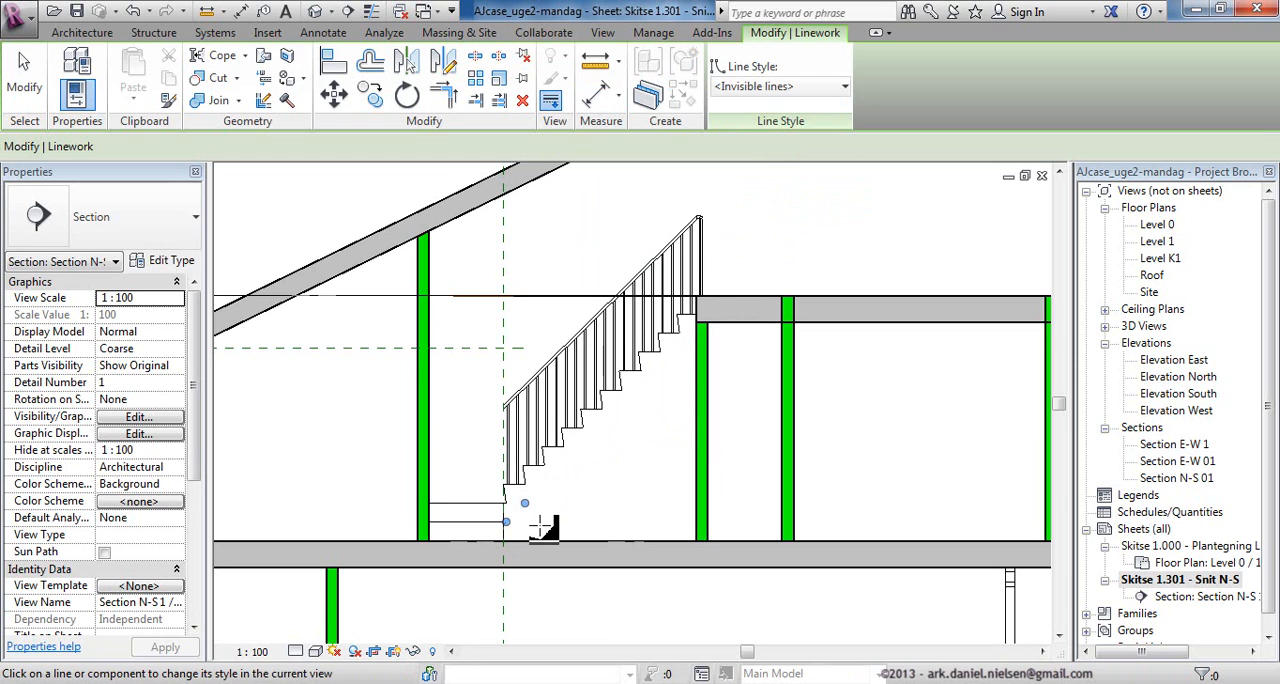
key("Escape")
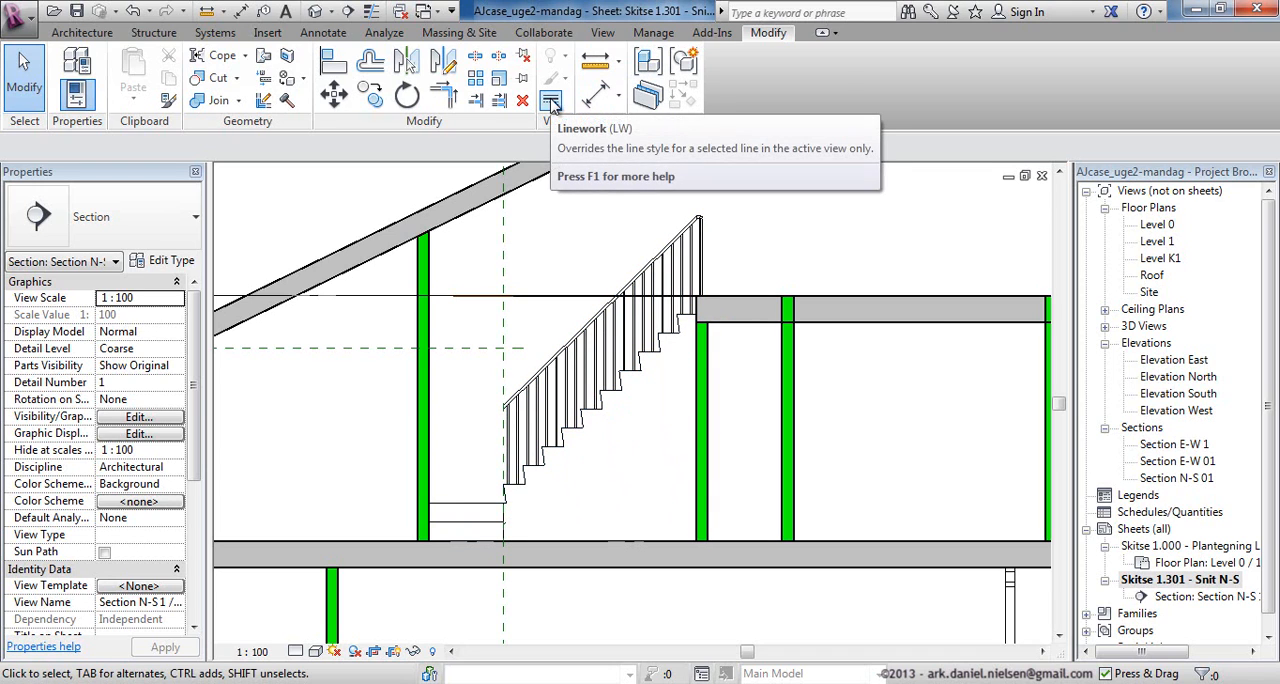
Set the section view's detail level to Coarse.
scroll(533, 335, "down", 3)
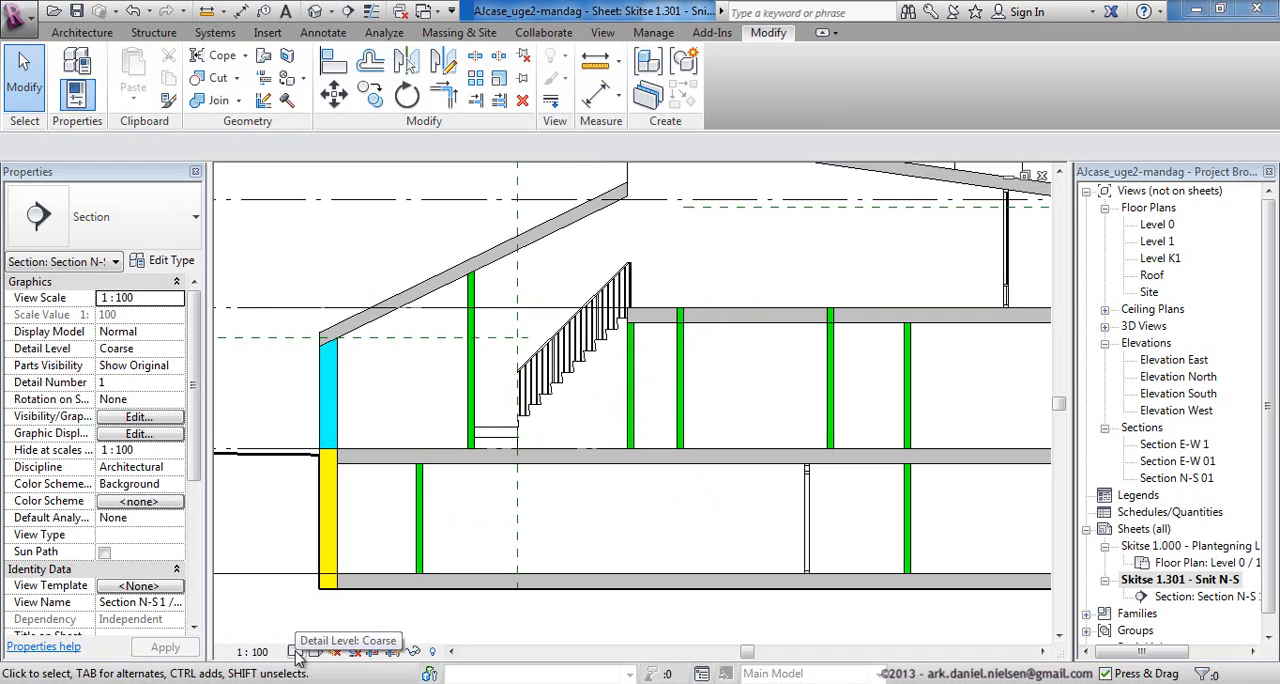
left_click(296, 651)
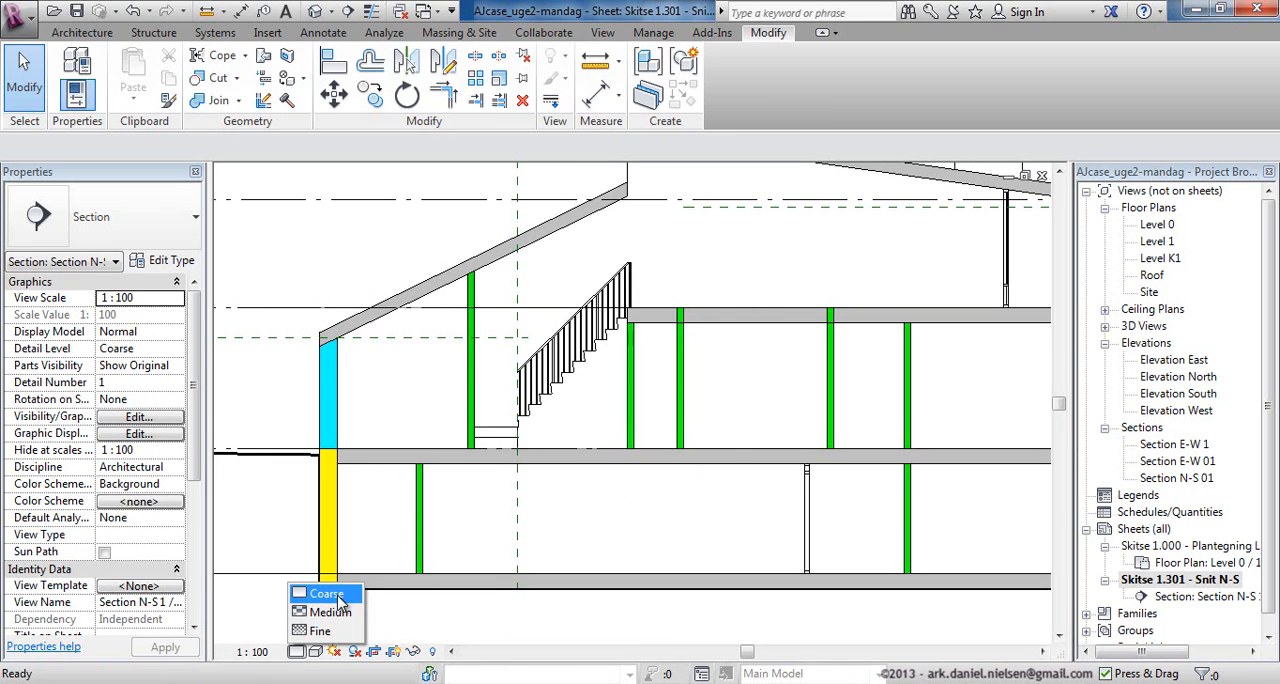
left_click(338, 596)
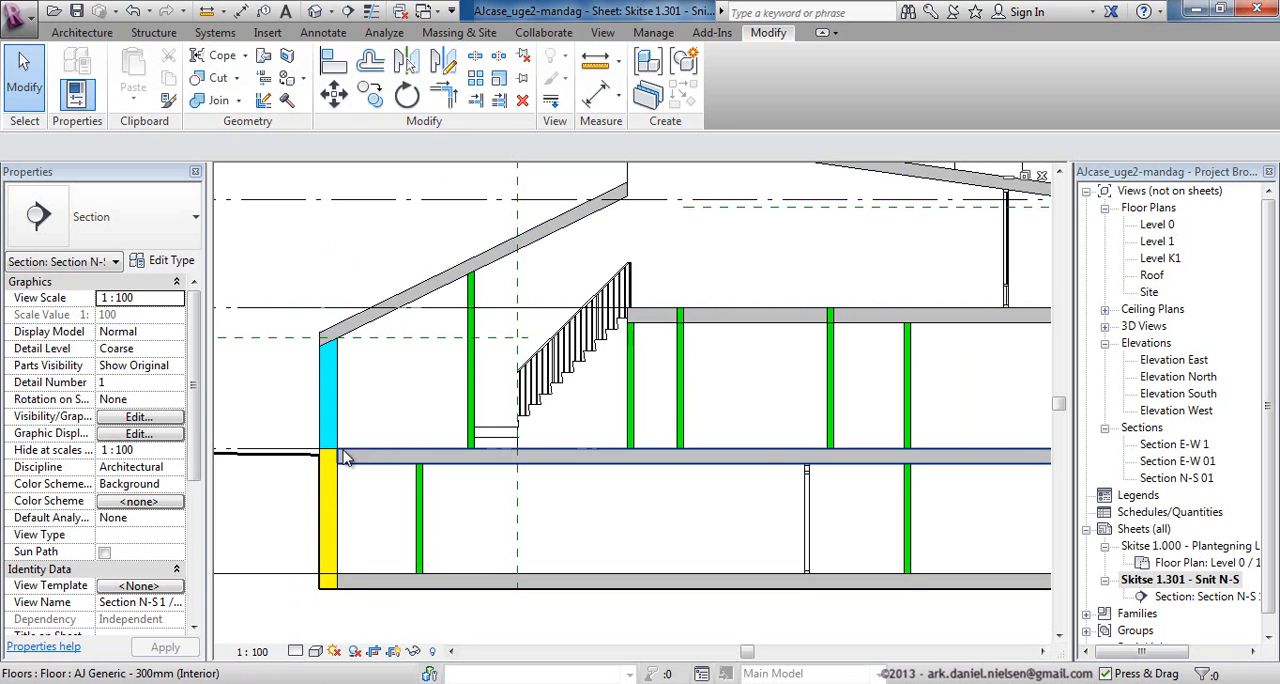
Try the Shaded visual style on the section view and return it to Hidden Line.
left_click(316, 651)
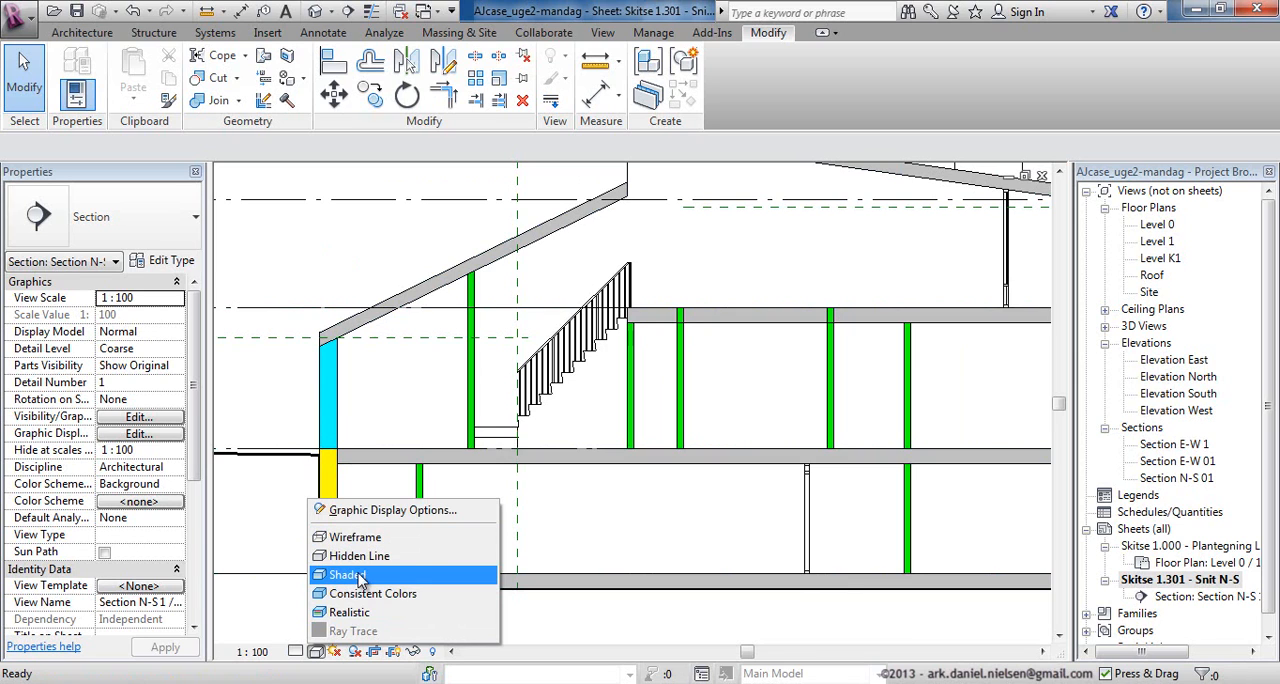
left_click(352, 575)
scroll(536, 440, "down", 2)
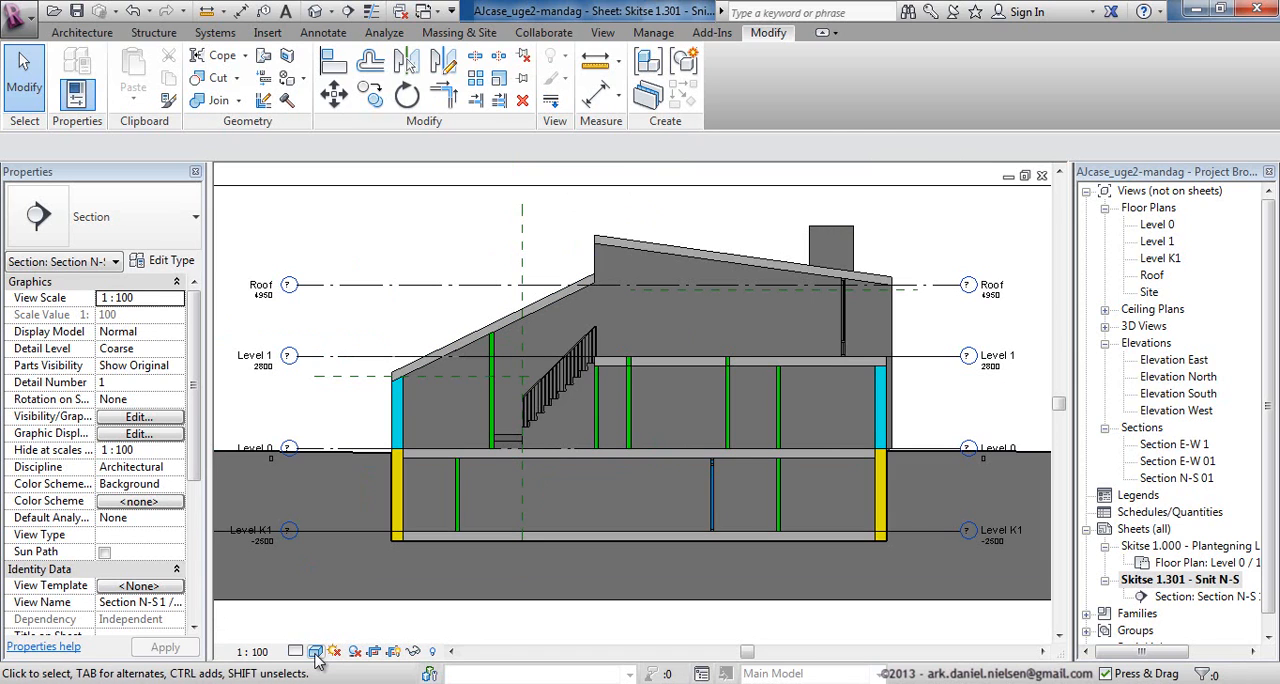
left_click(315, 651)
left_click(356, 558)
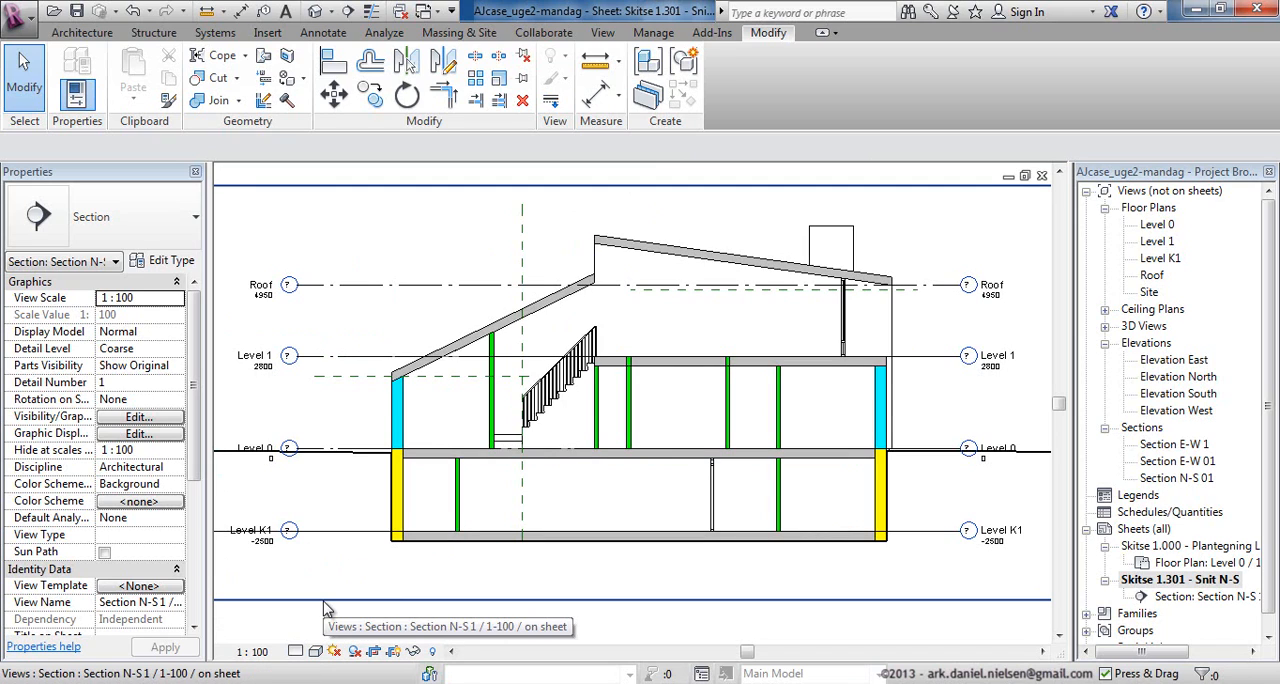
Turn on shadows in the section view and apply the Sunlight from Top Left lighting preset in the sun settings.
left_click(357, 651)
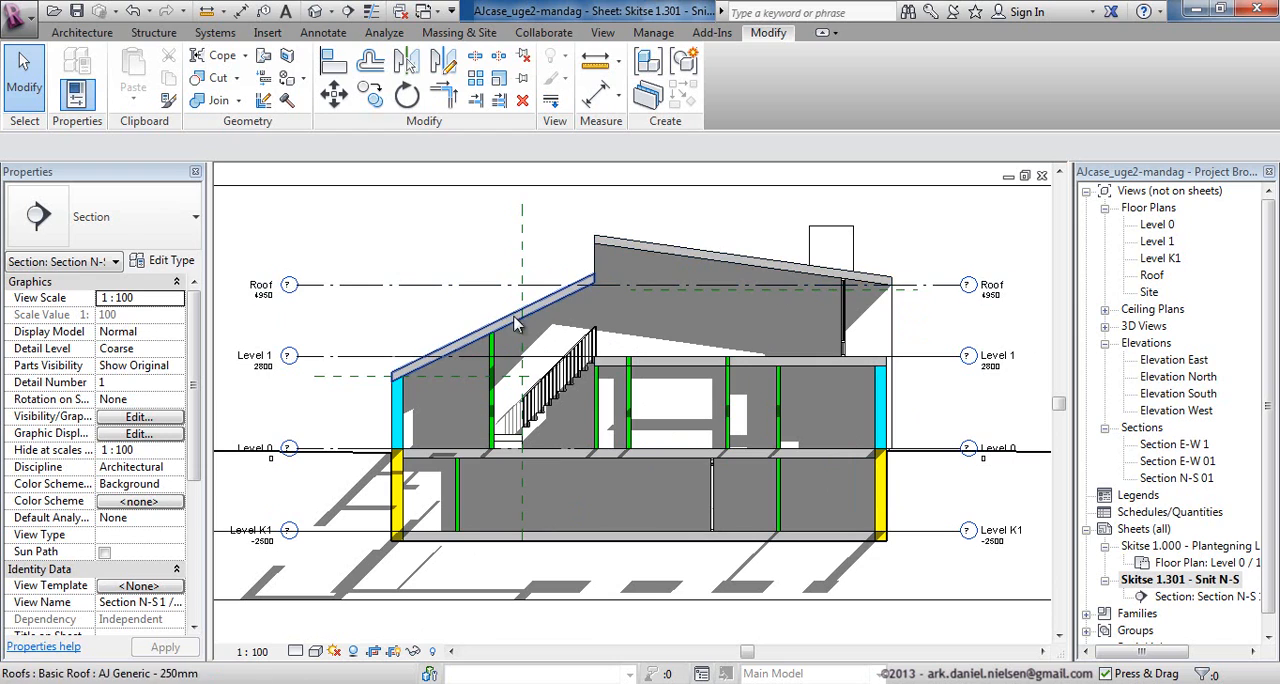
left_click(335, 651)
left_click(372, 583)
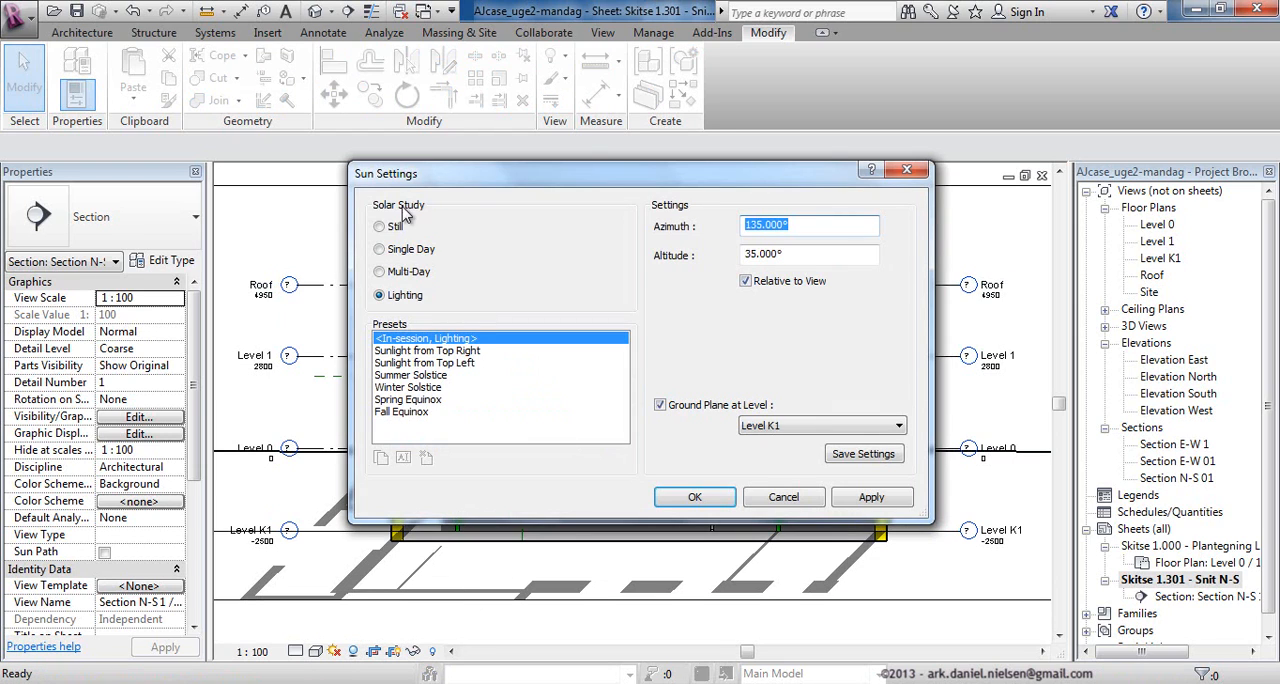
left_click(460, 363)
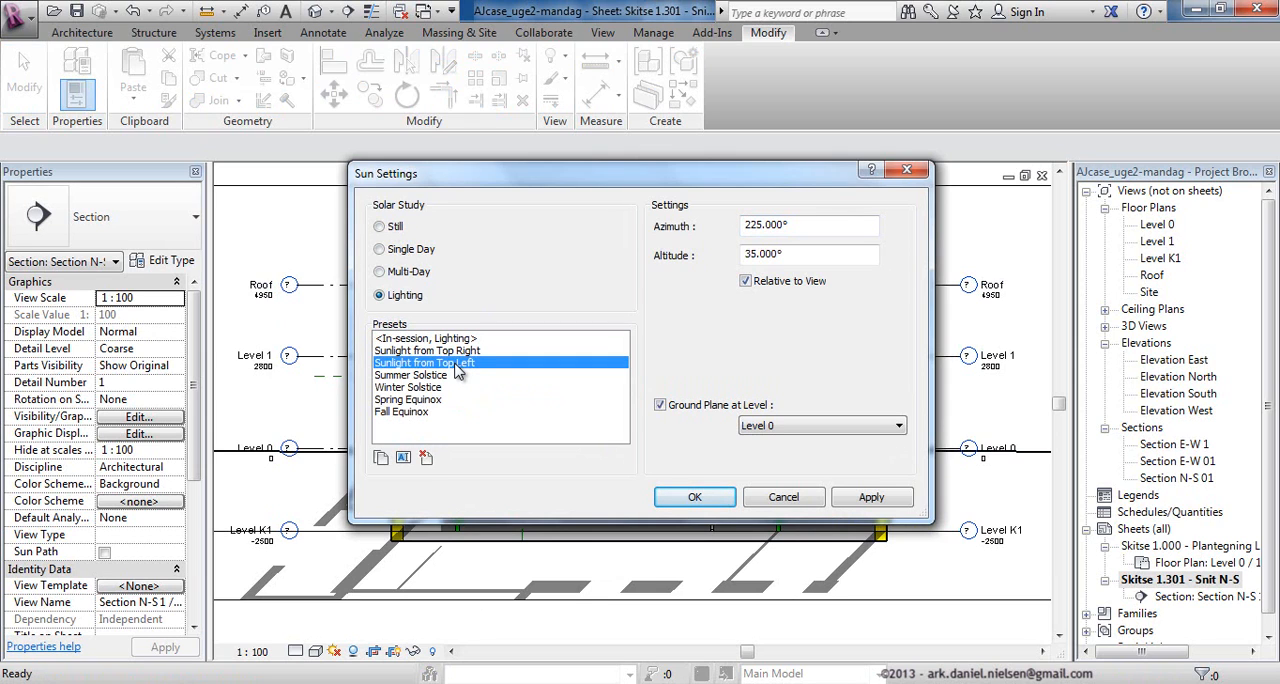
left_click(702, 494)
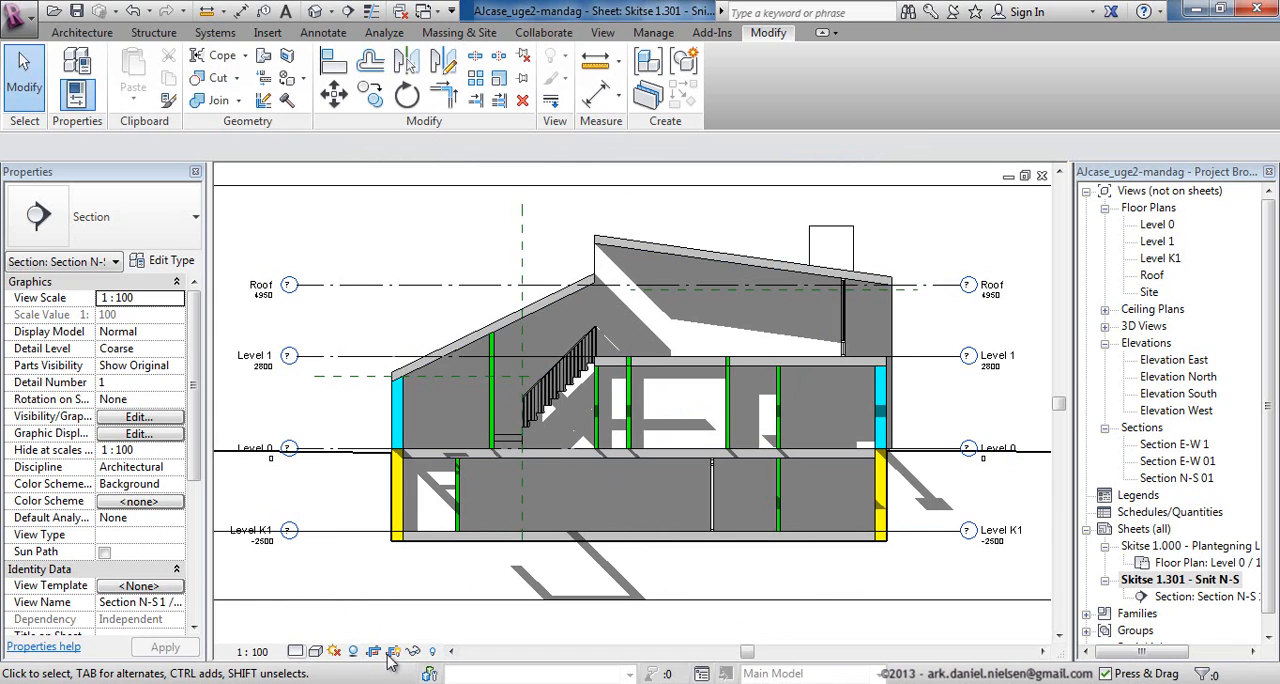
Open the 3D Building + Terrain view and bring up its Graphic Display Options beside the model.
left_click(1104, 326)
double_click(1191, 344)
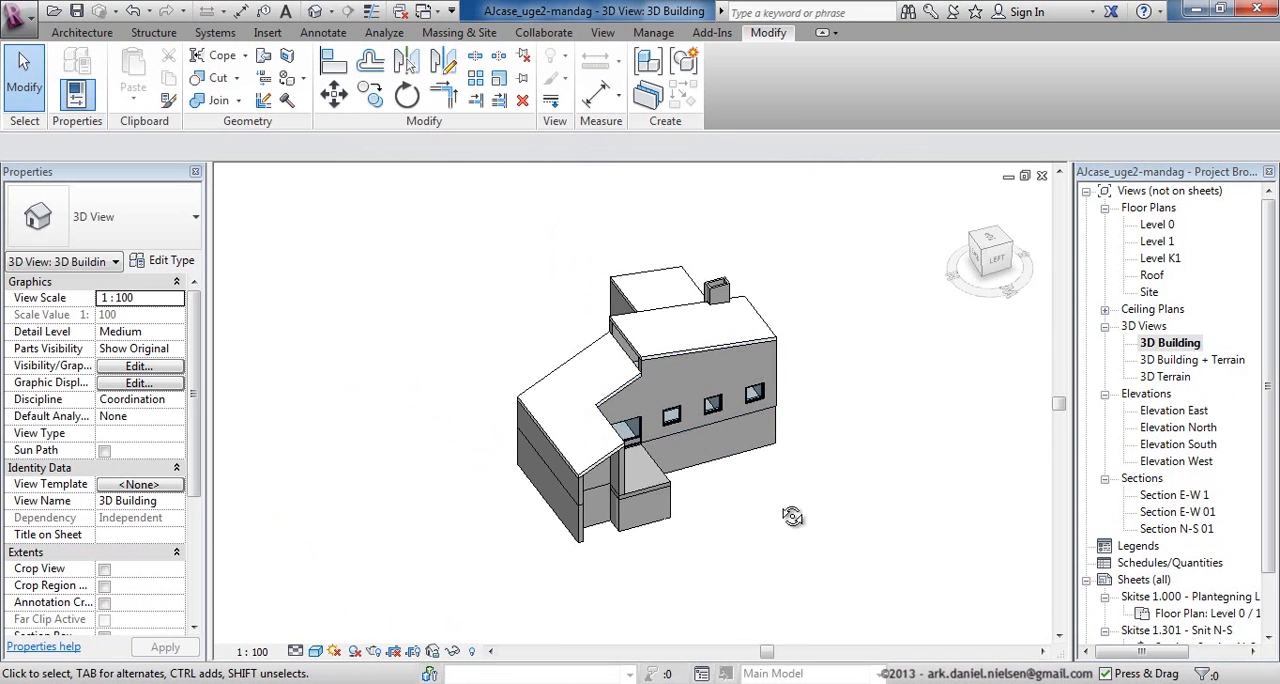
double_click(1192, 360)
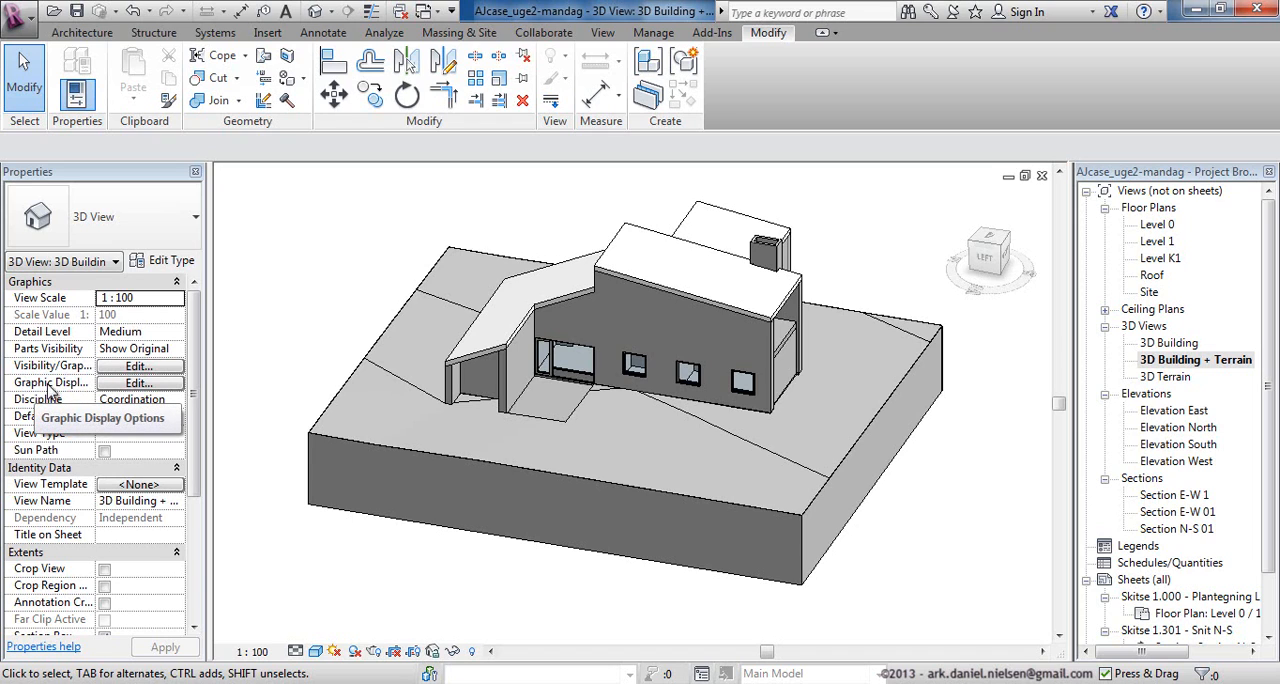
left_click(116, 388)
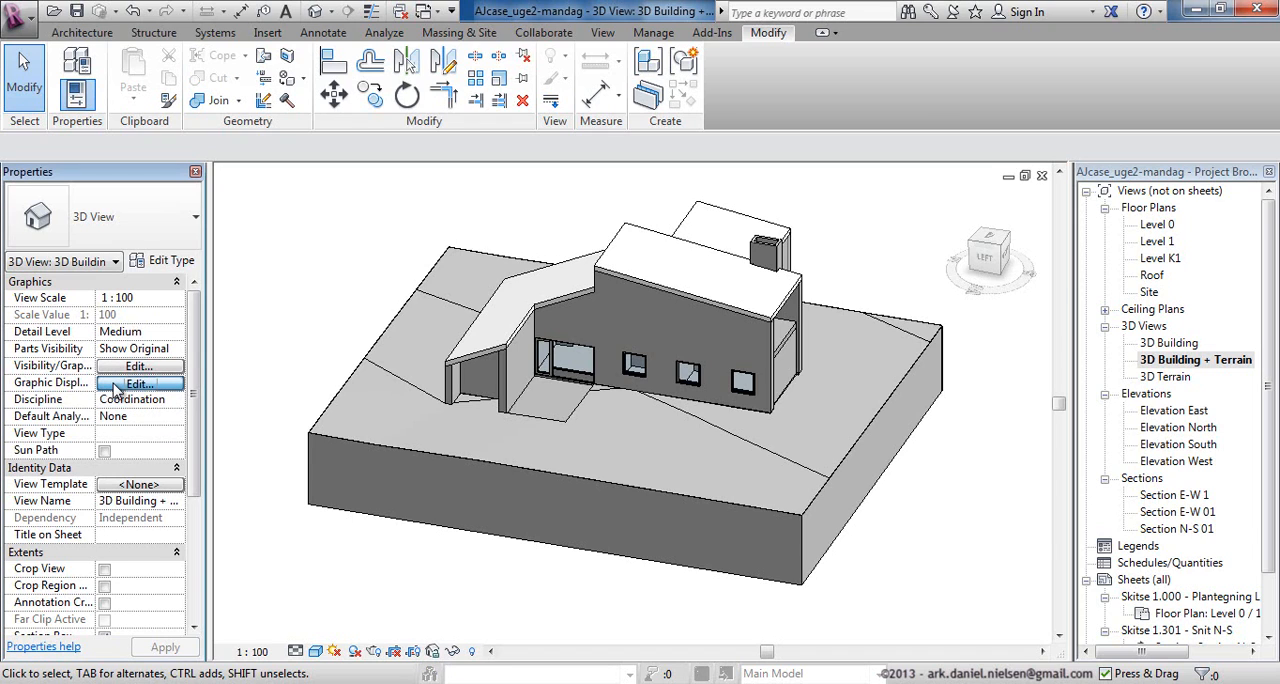
left_click_drag(981, 181, 947, 80)
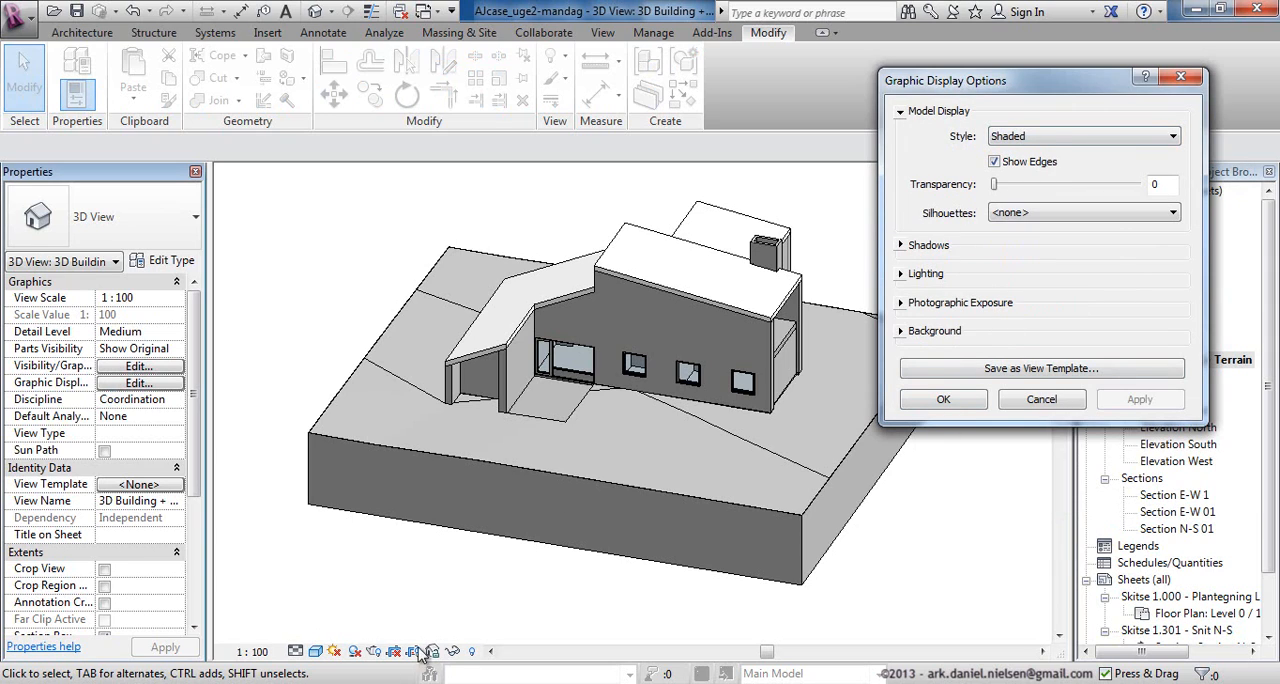
Try a model transparency of 8 in the 3D view and reset it to 0.
left_click_drag(998, 190, 1008, 188)
left_click(1140, 400)
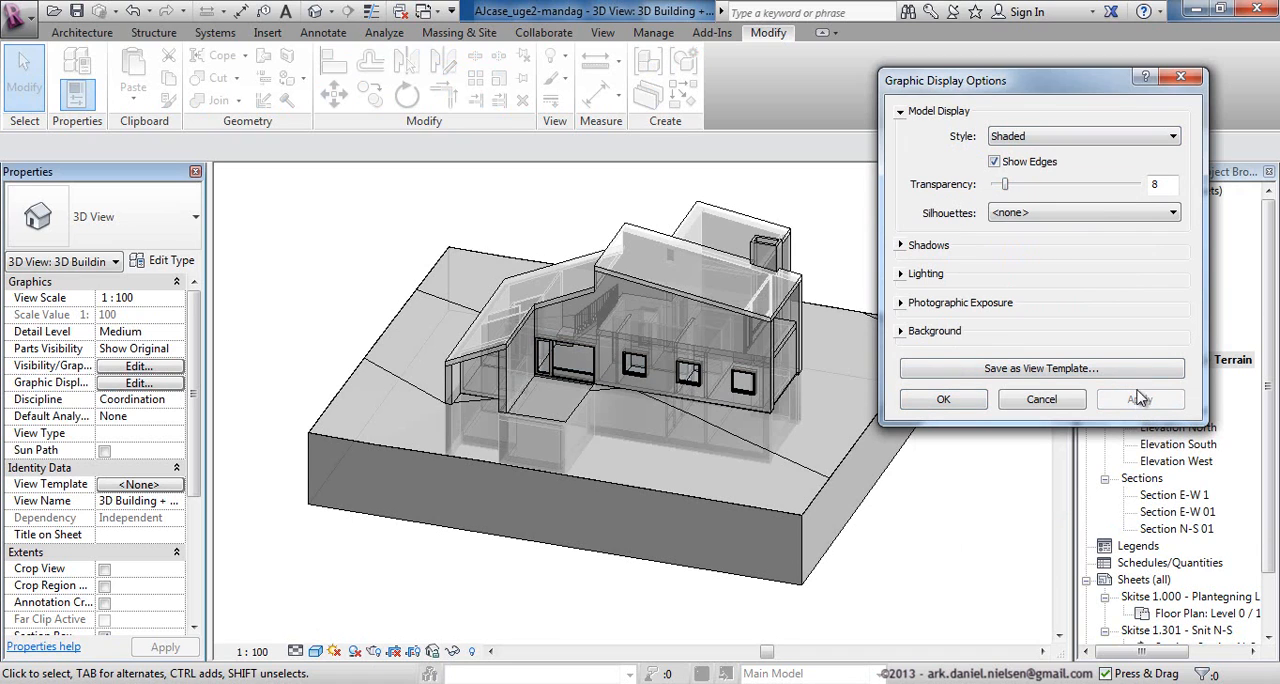
left_click_drag(1006, 190, 994, 188)
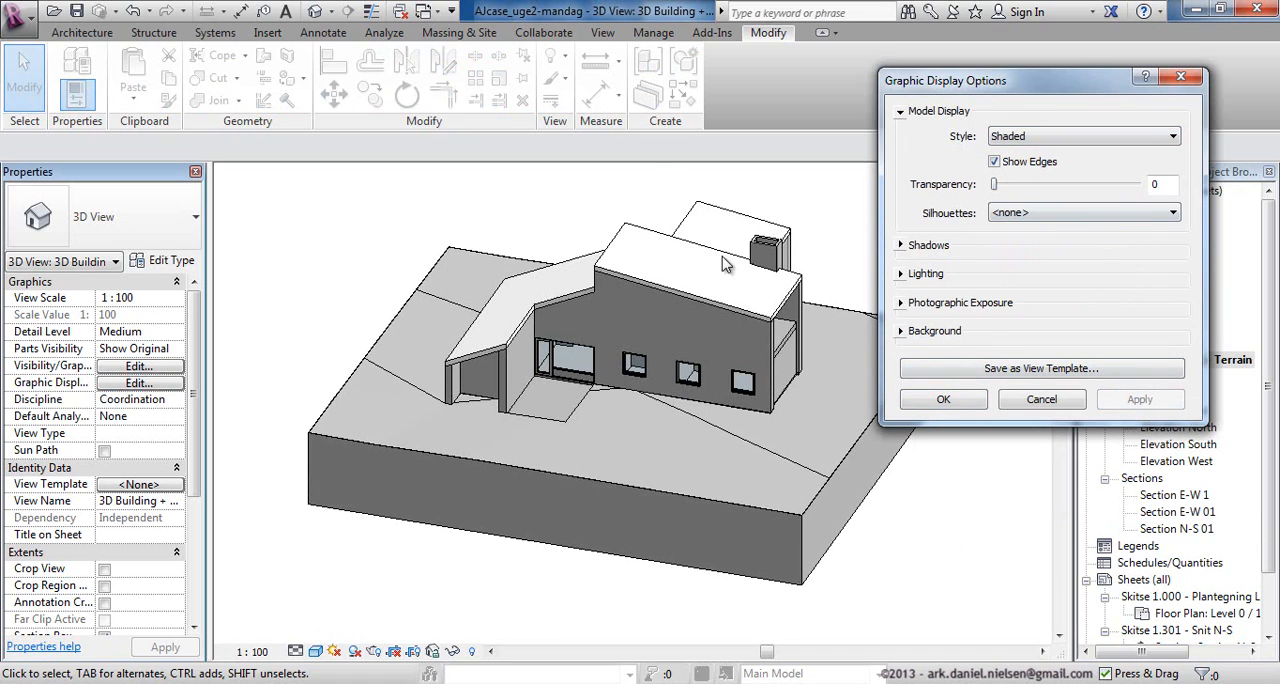
Set the 3D view's silhouettes to Wide Lines and enable both ambient shadows and cast shadows, applying the changes.
left_click(1033, 214)
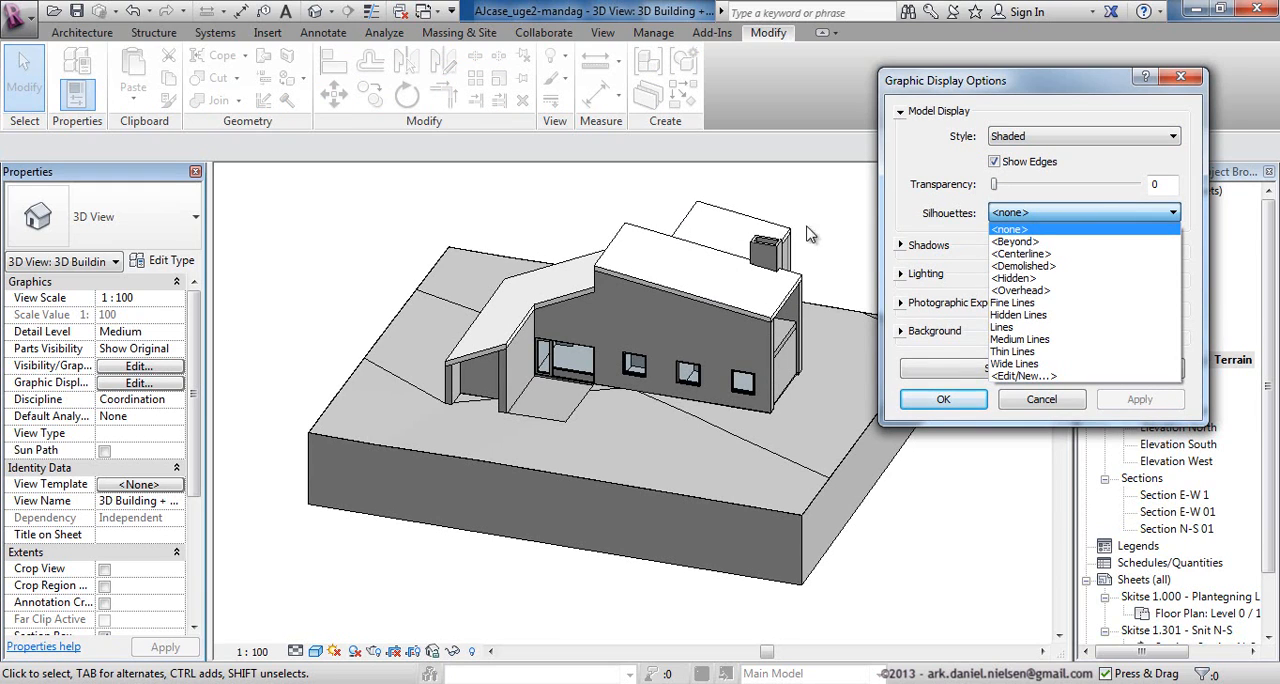
left_click(1048, 364)
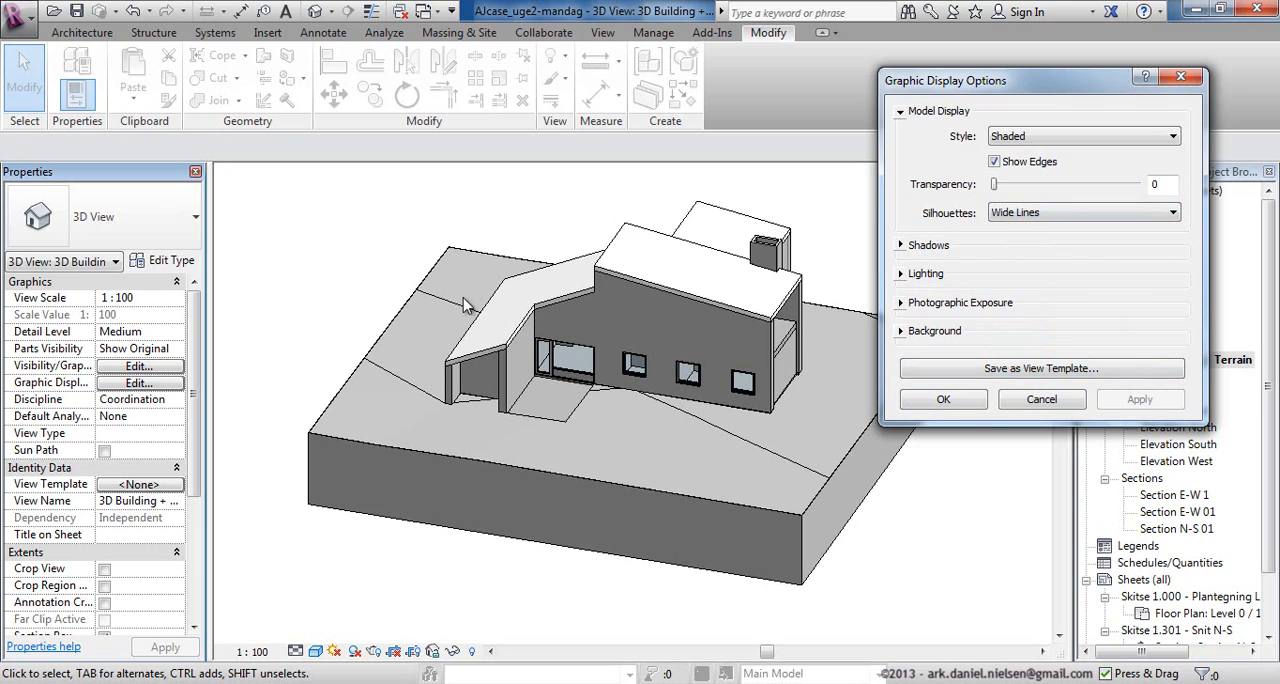
left_click(902, 246)
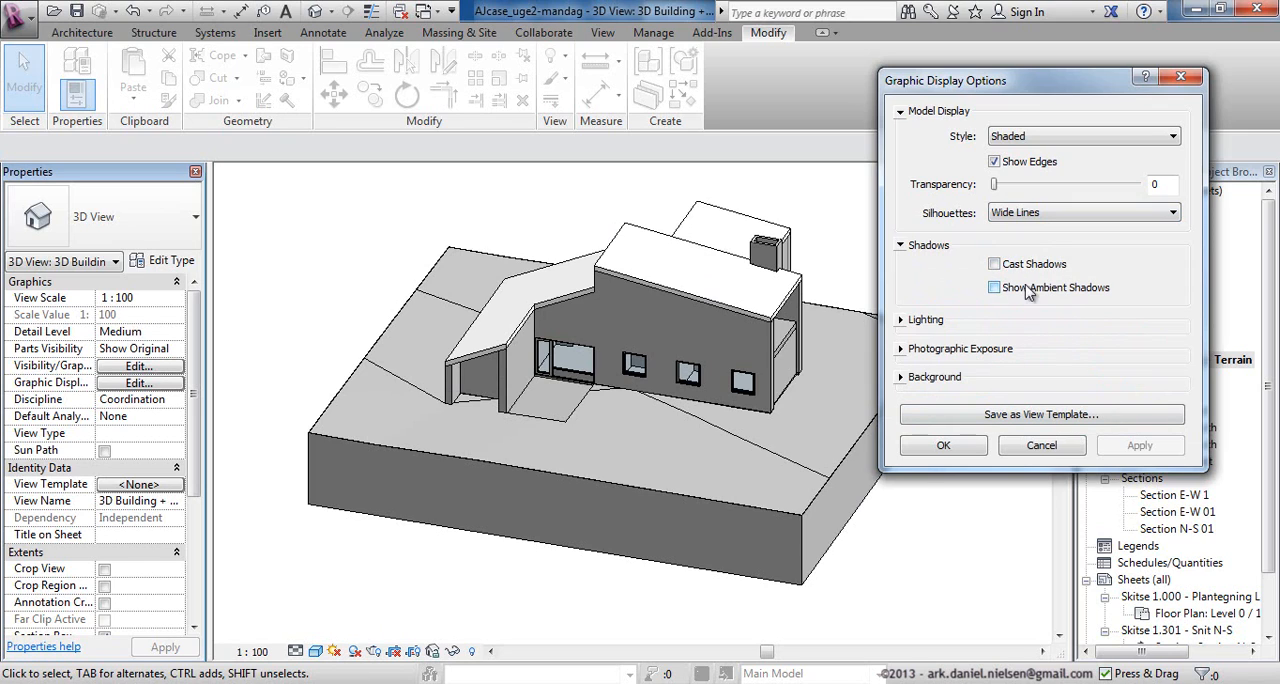
left_click(995, 288)
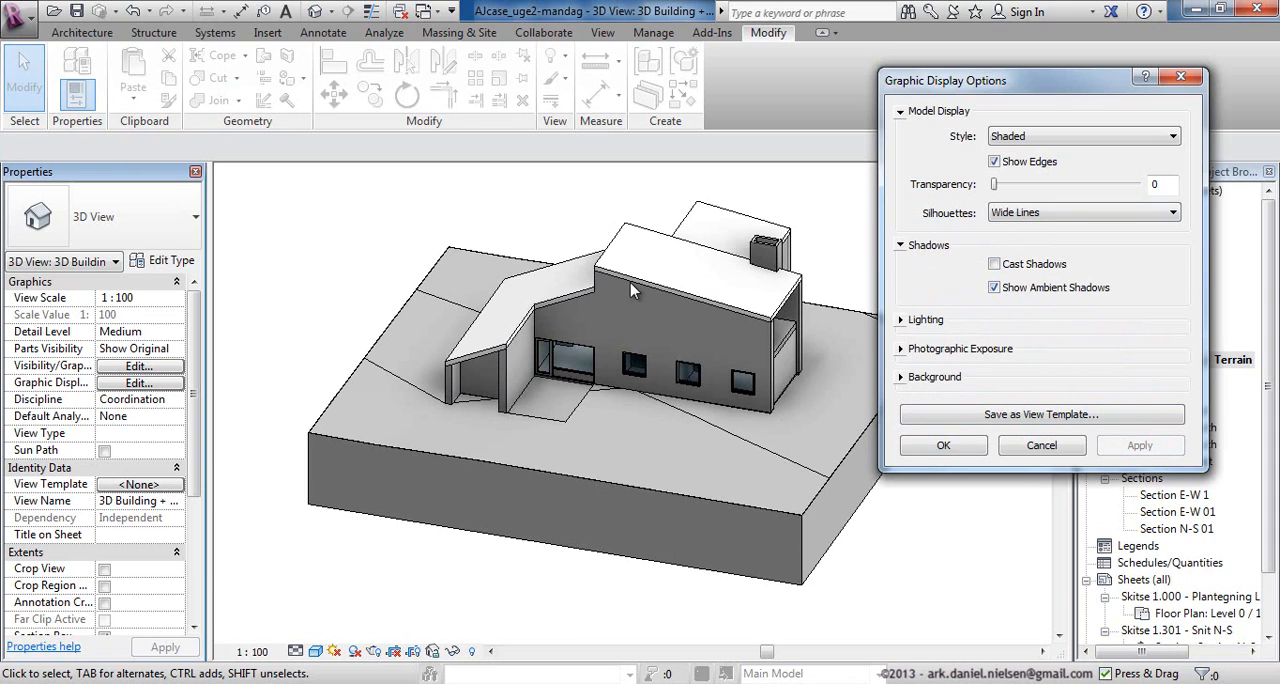
left_click(996, 265)
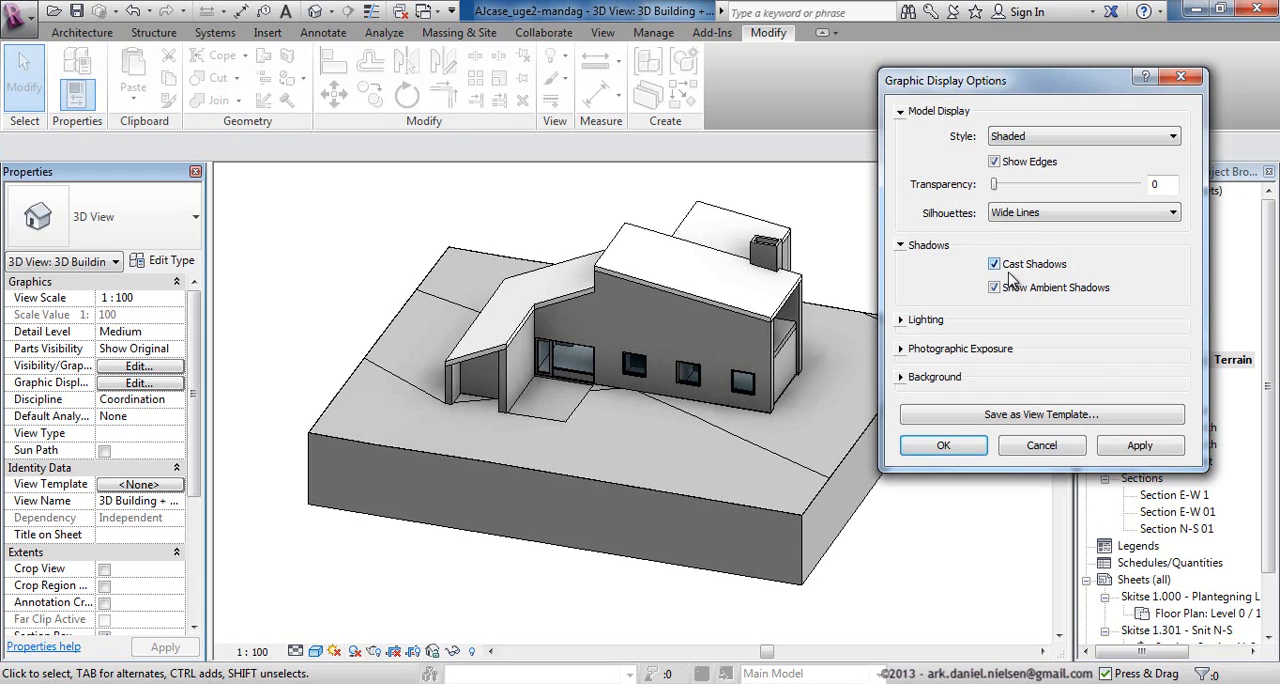
left_click(1158, 451)
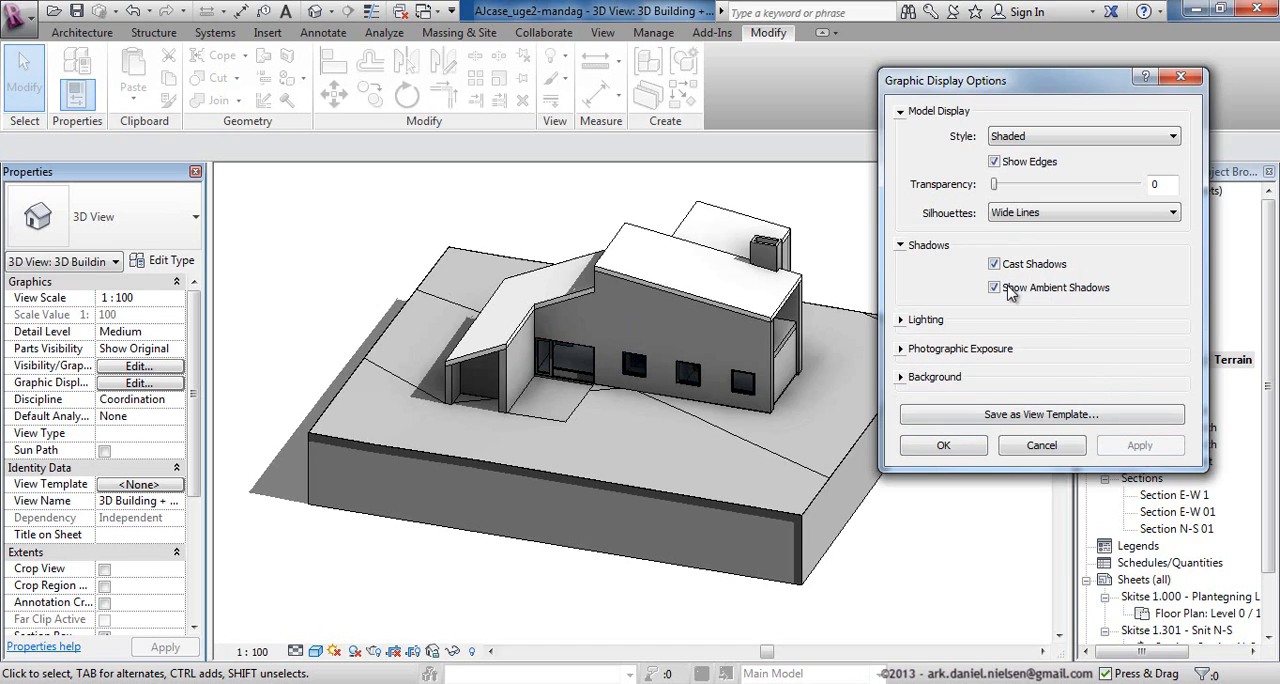
Set the 3D view's lighting to ambient light 73 and shadows 26 and apply it.
left_click(922, 318)
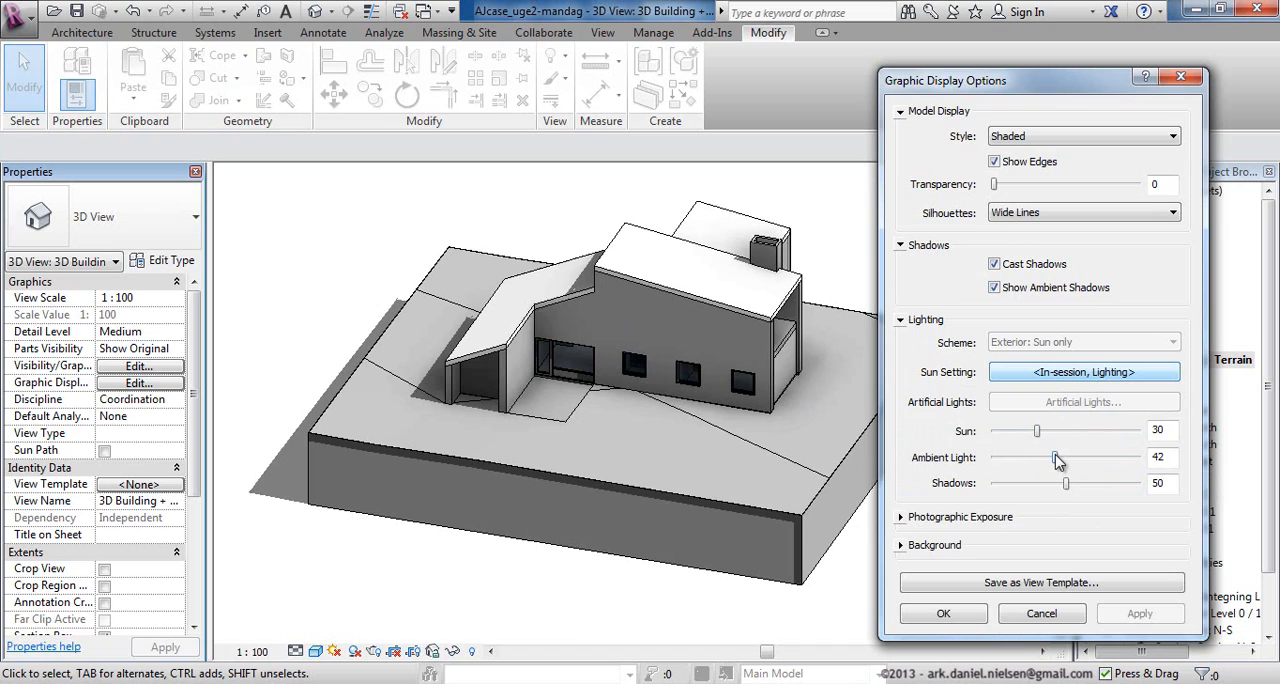
left_click_drag(1066, 483, 1101, 458)
left_click(1140, 613)
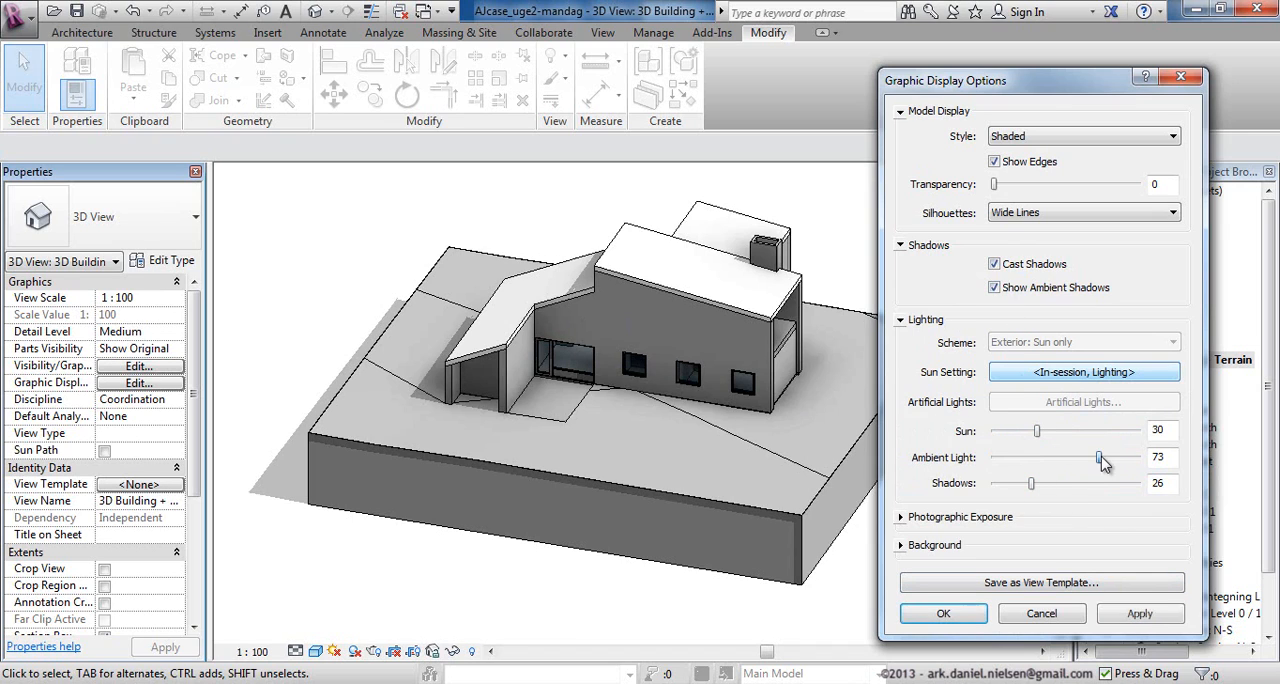
left_click(1140, 613)
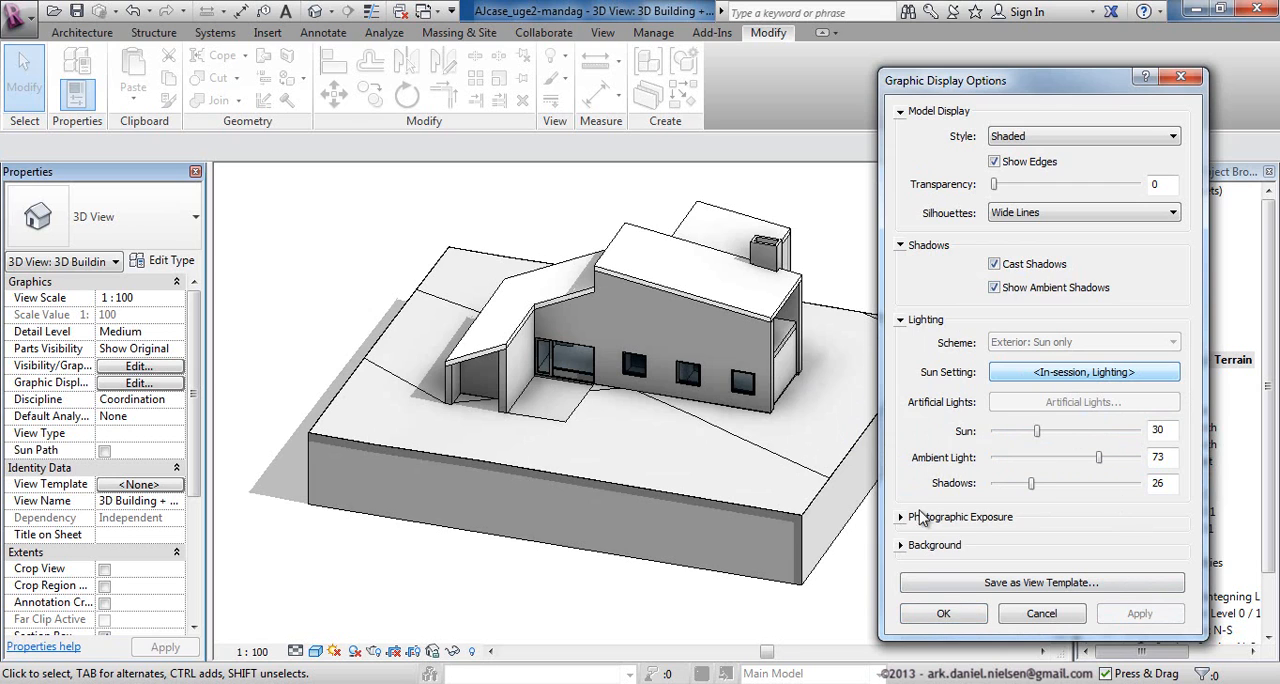
Try a Sky background for the 3D view, replace it with Gradient and accept the display options.
left_click(902, 545)
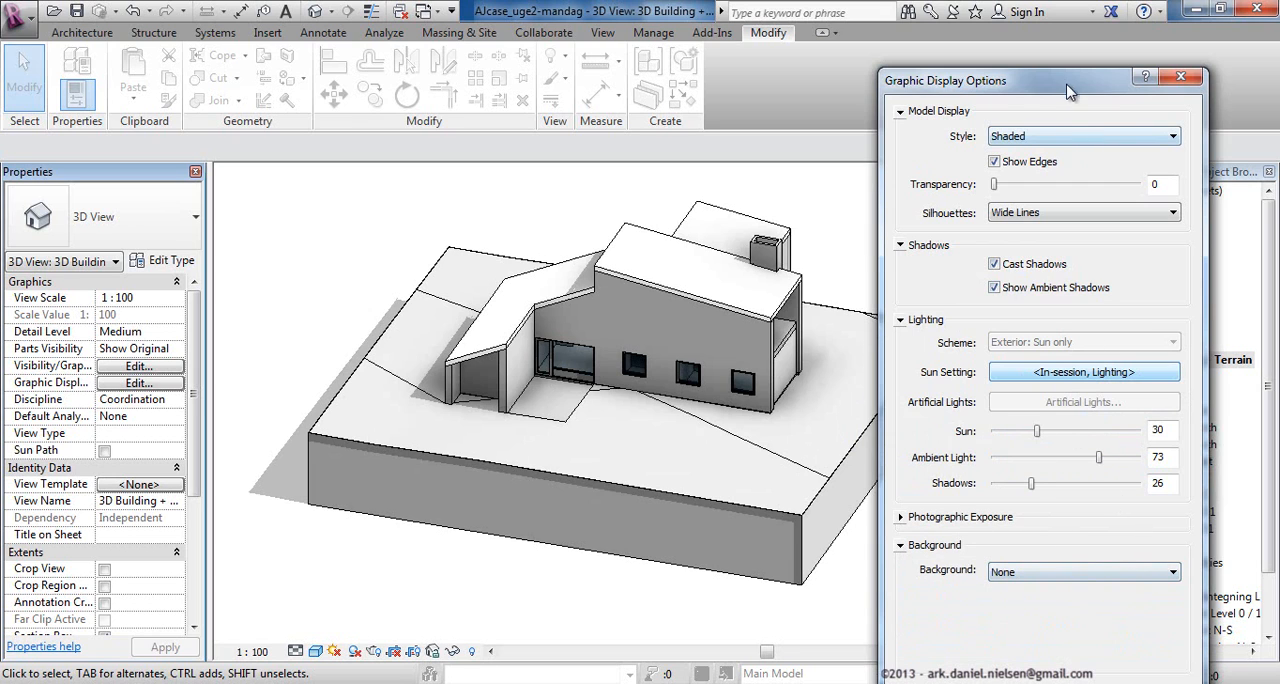
left_click_drag(1067, 92, 1042, 26)
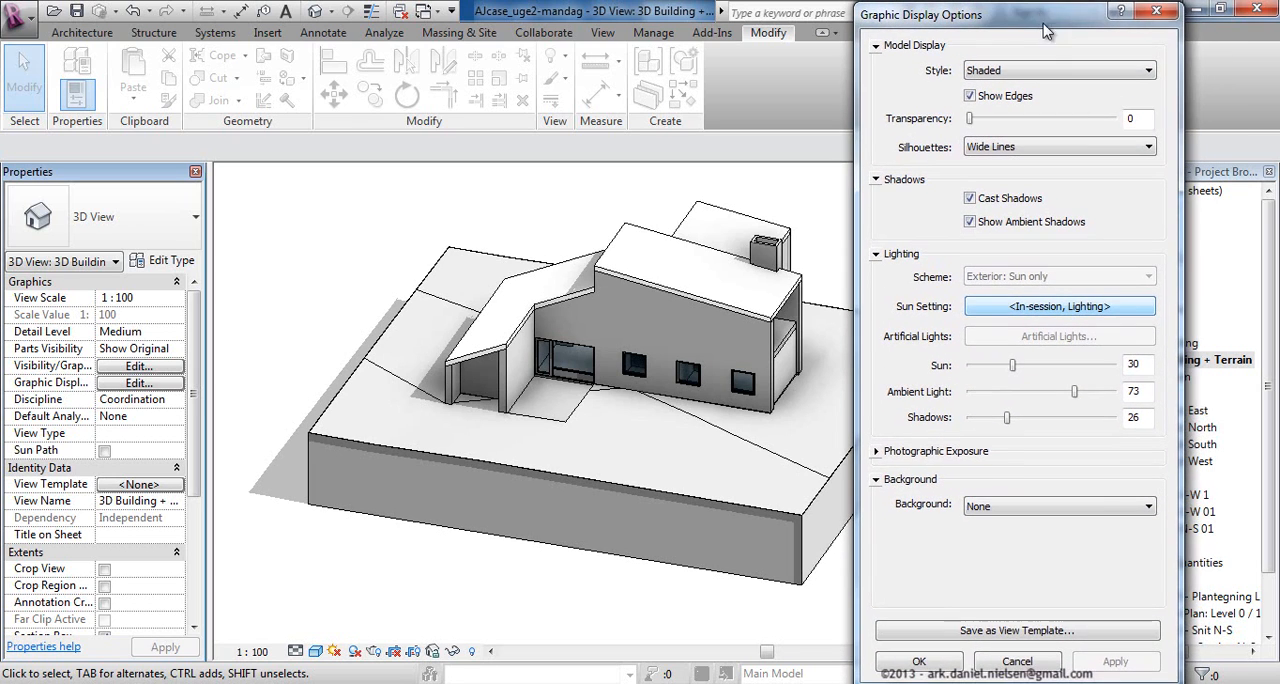
left_click(1148, 506)
left_click(1052, 532)
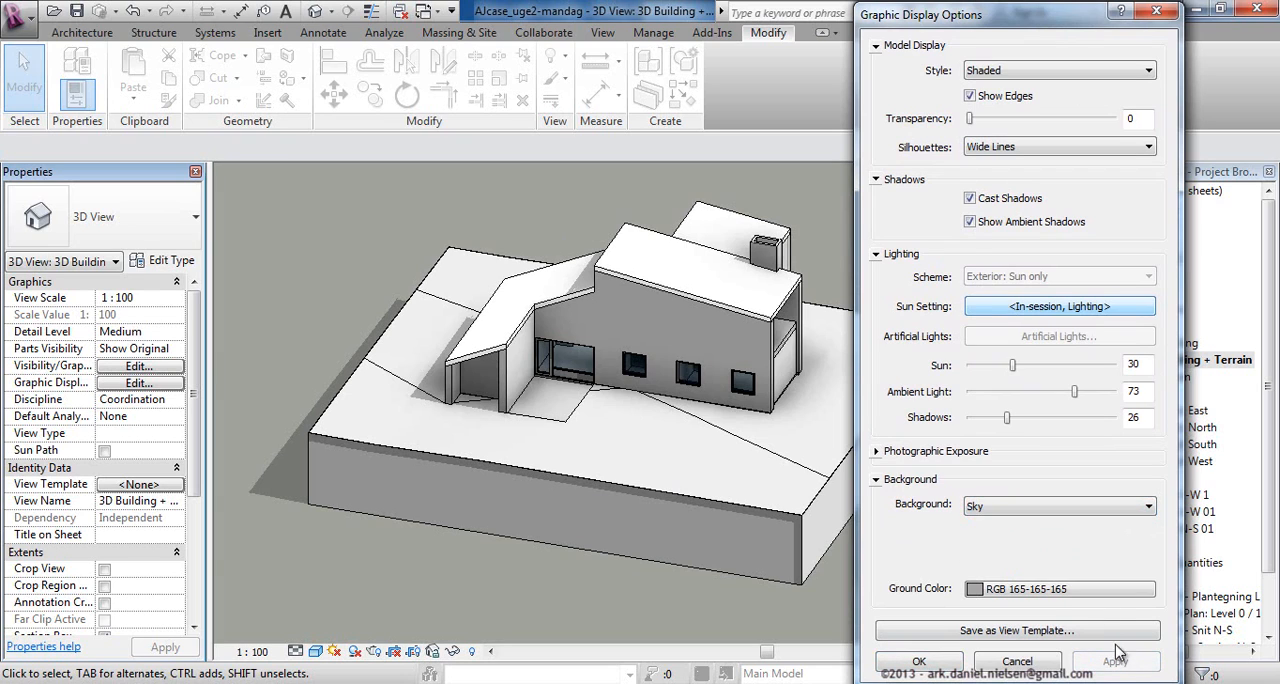
left_click(1148, 506)
left_click(1040, 548)
left_click(1115, 661)
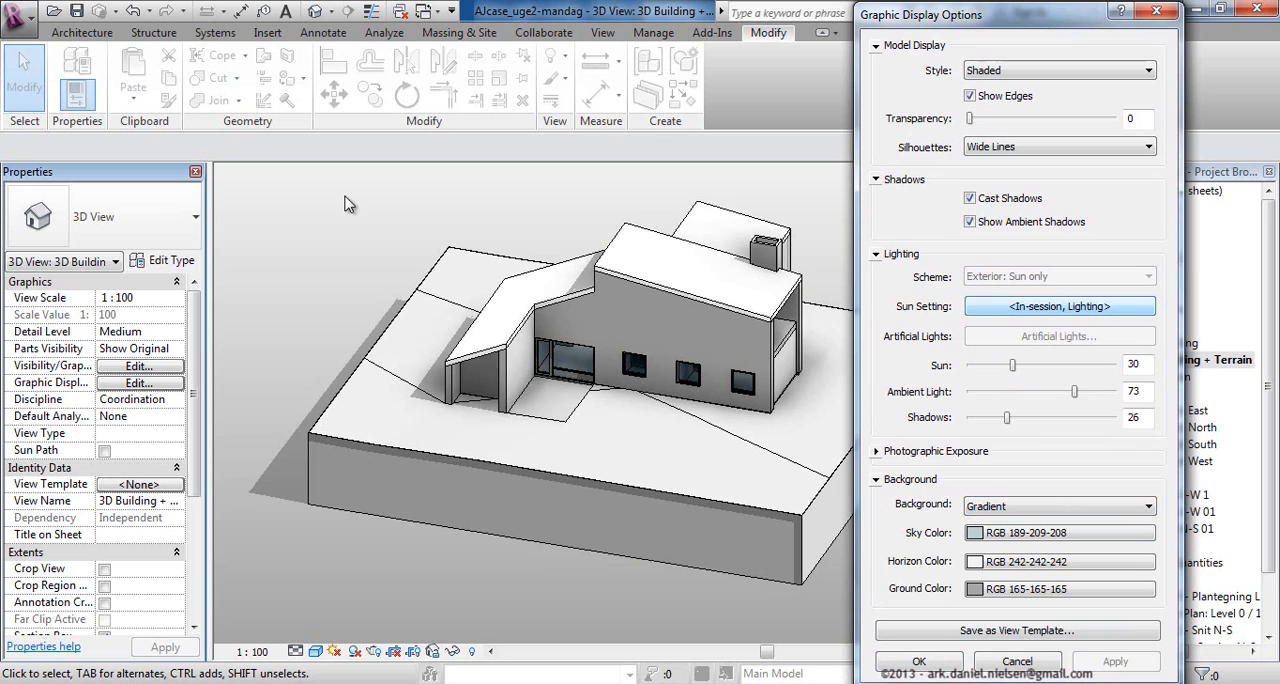
left_click(920, 664)
Review the Shadows and Lighting settings in the 3D view's Graphic Display Options.
mouse_move(915, 520)
middle_mouse_down("shift")
mouse_move(849, 427)
mouse_move(906, 500)
middle_mouse_up("shift")
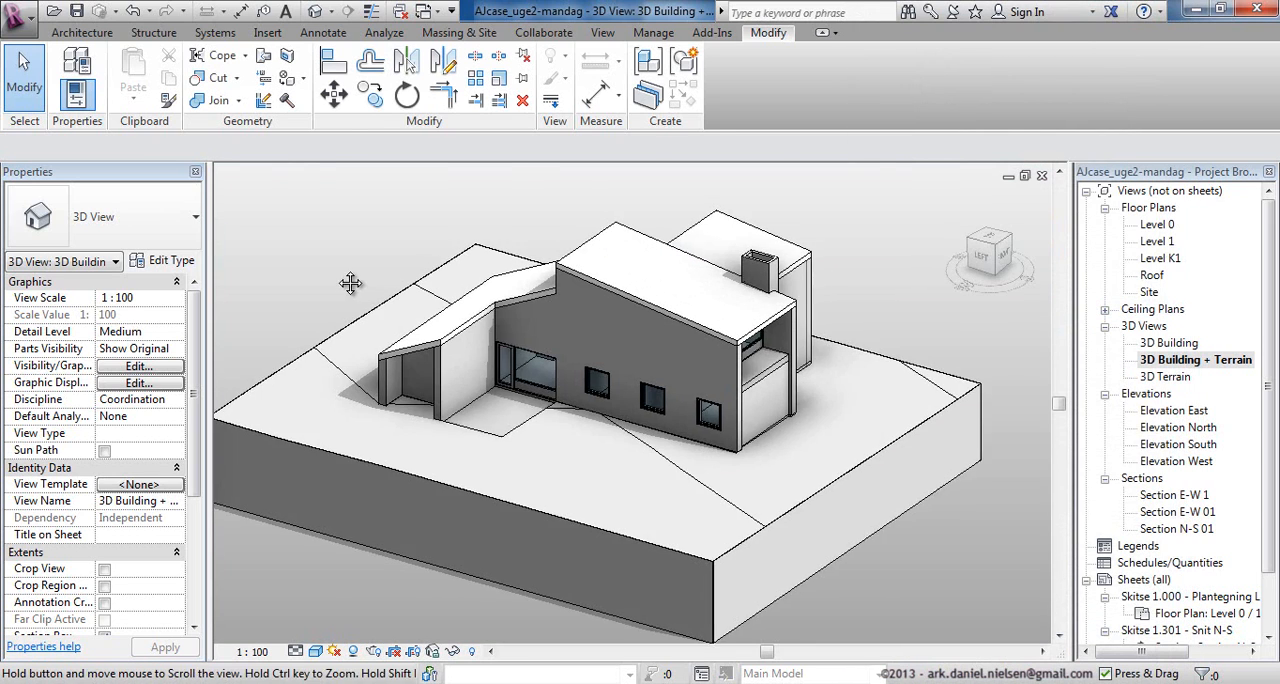
middle_click_drag(350, 283, 375, 285)
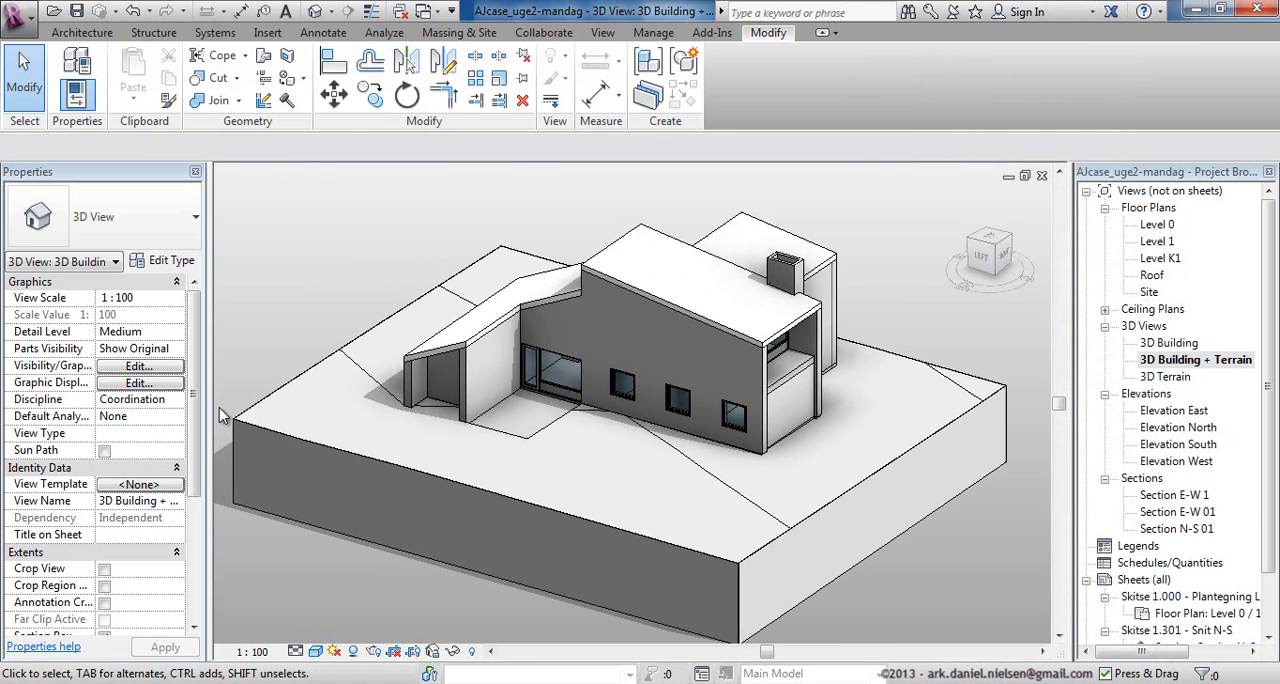
left_click(138, 384)
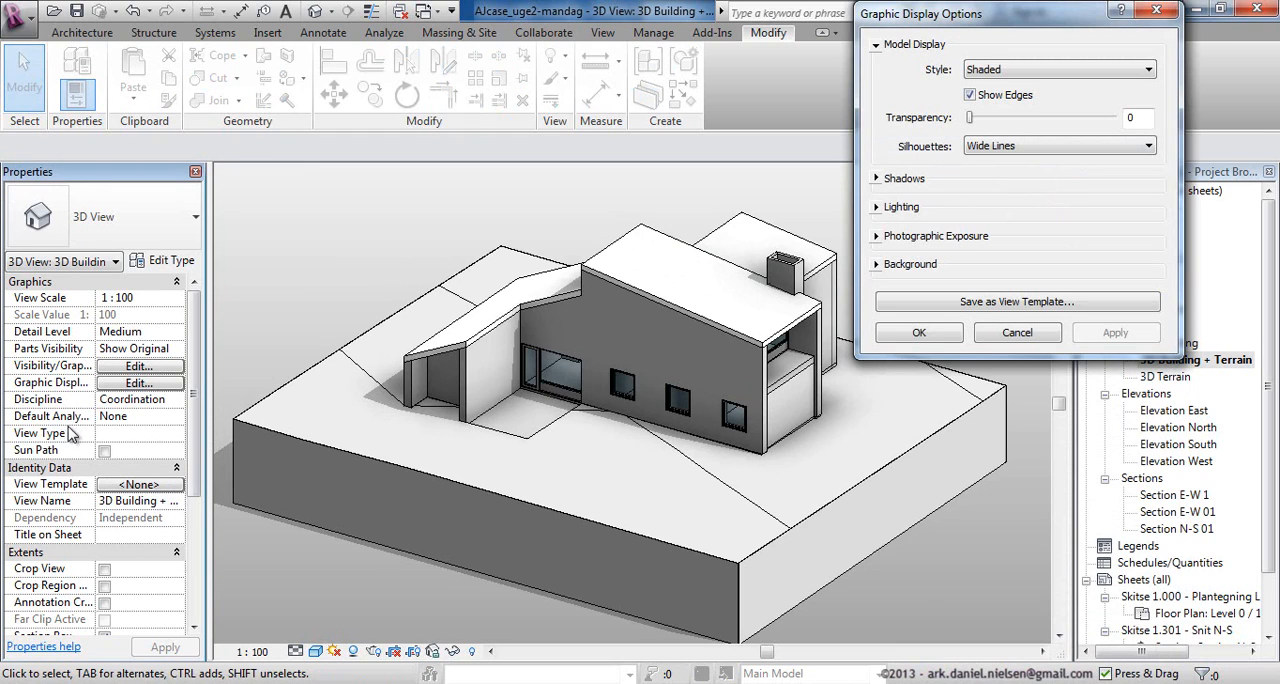
left_click(877, 180)
left_click(877, 254)
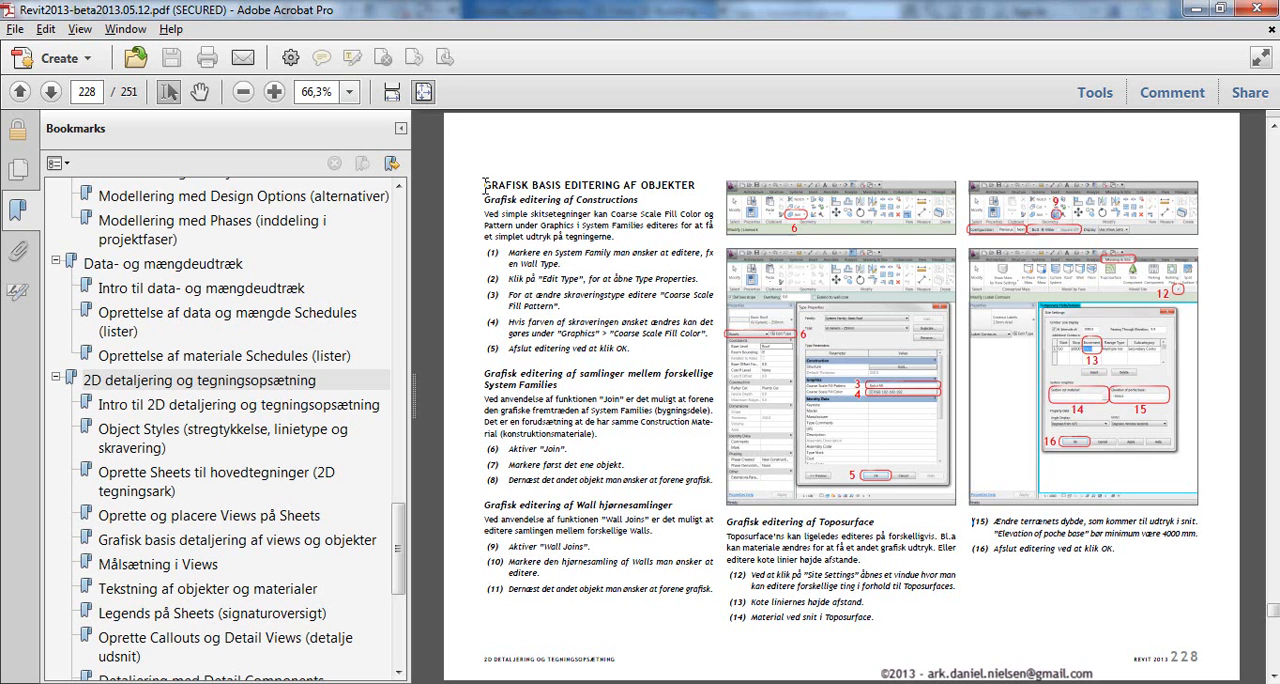
Examine the "Grafisk editering af Constructions" passage on page 228 of the PDF guide in Adobe Acrobat and return to Revit.
left_click_drag(484, 185, 618, 181)
left_click(567, 186)
left_click_drag(637, 198, 578, 192)
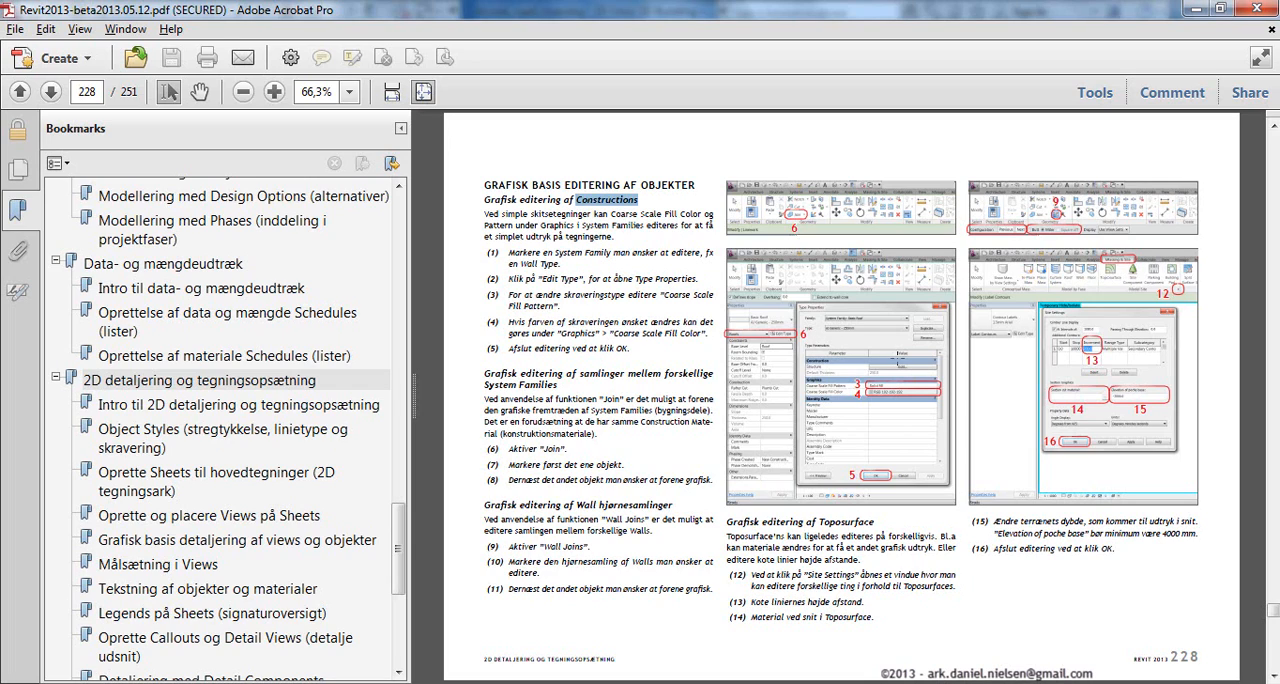
left_click(1192, 10)
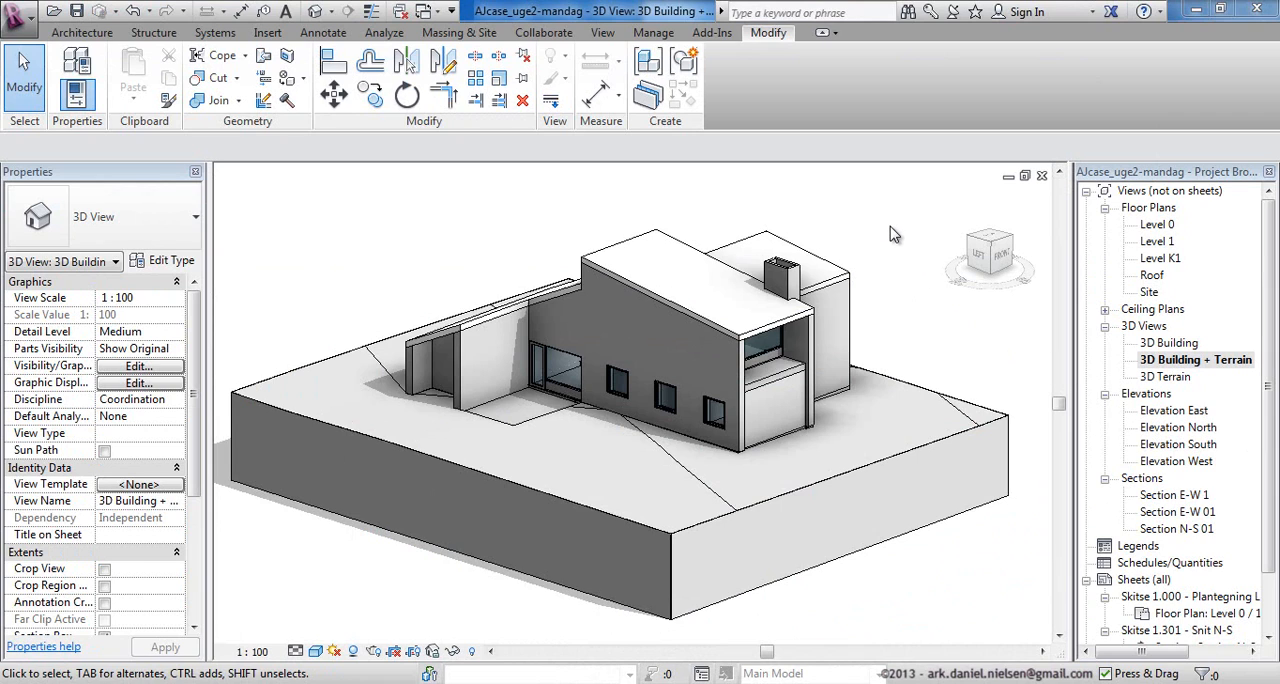
In the sheet's N-S section, set the coarse scale fill color of wall type AJ Generic - 132mm (Interior) to RGB 192-192-192.
key("ctrl+Tab")
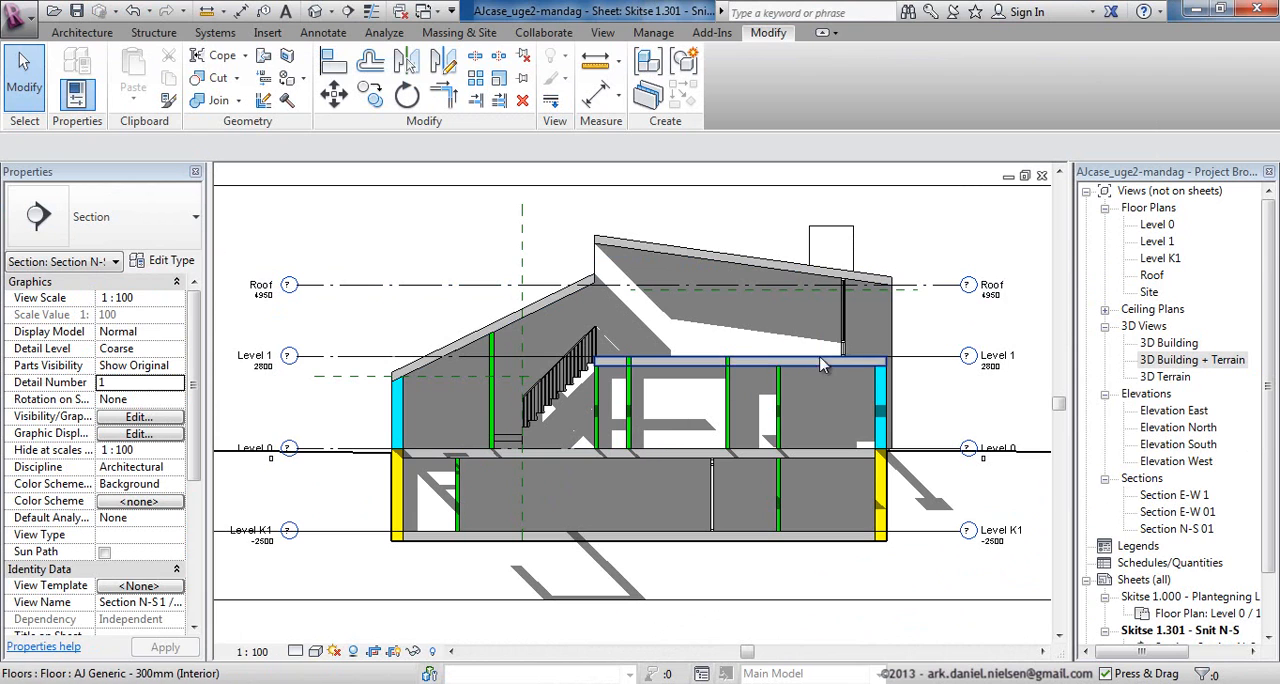
left_click(729, 411)
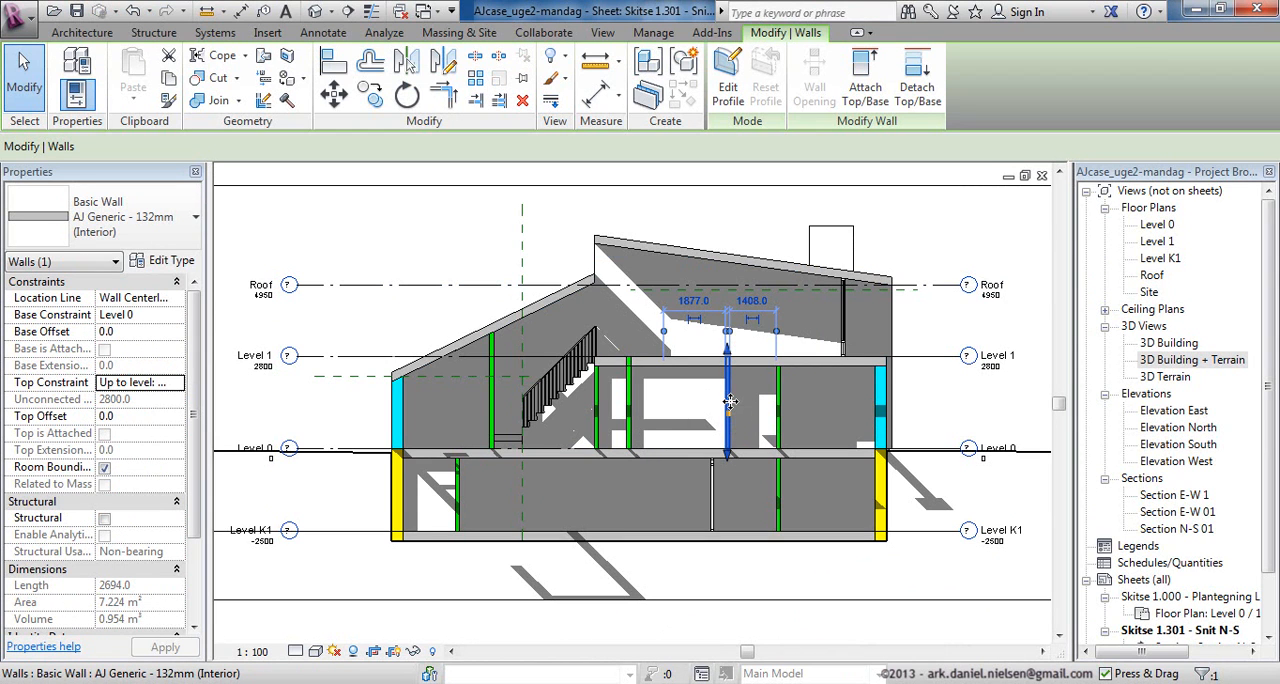
left_click(170, 261)
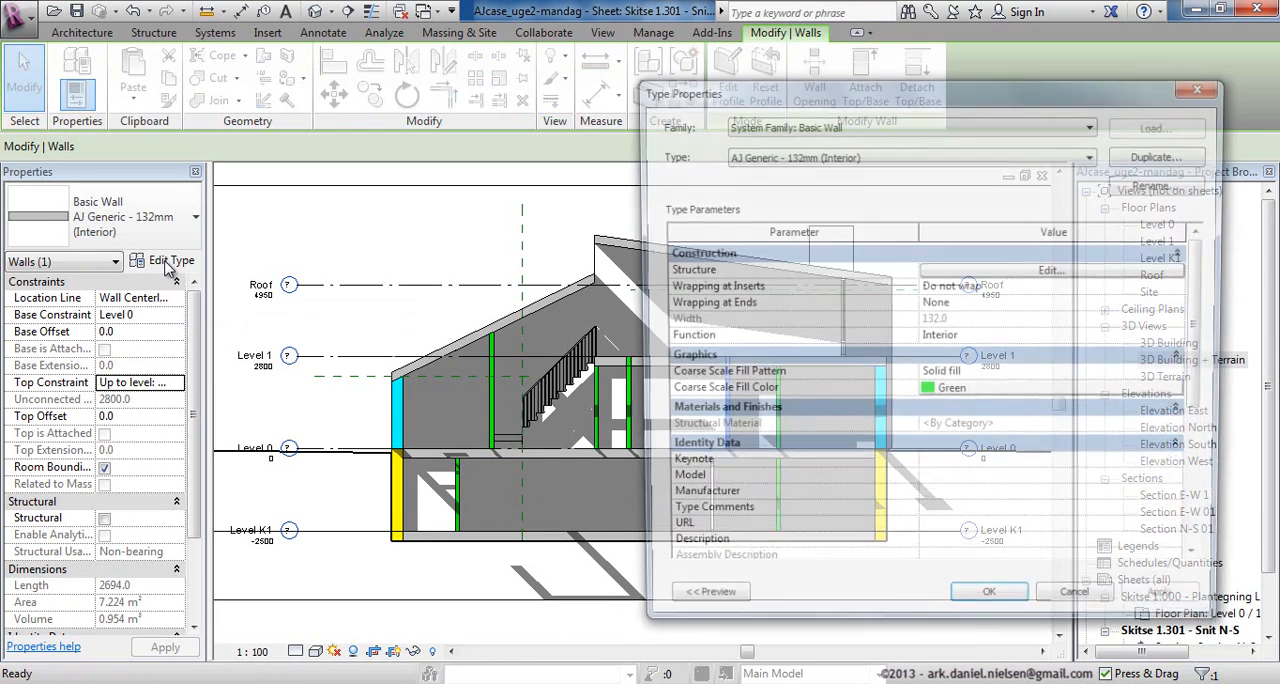
left_click(978, 392)
left_click(858, 330)
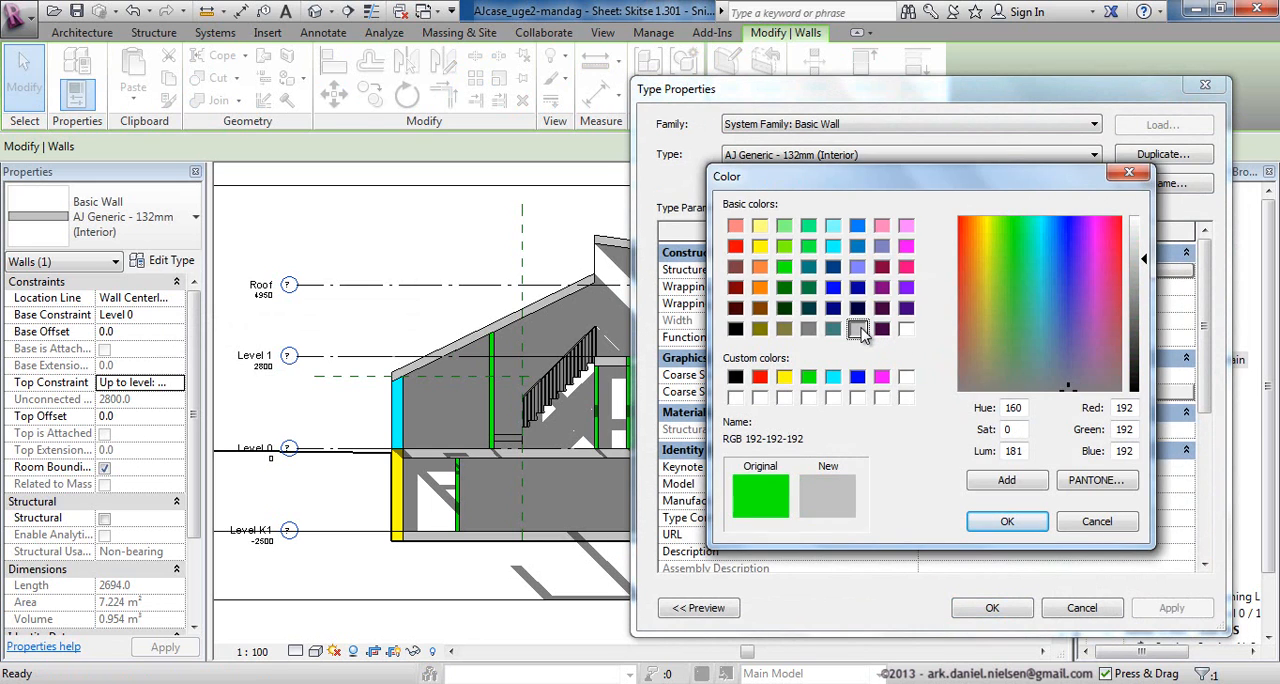
left_click(1007, 521)
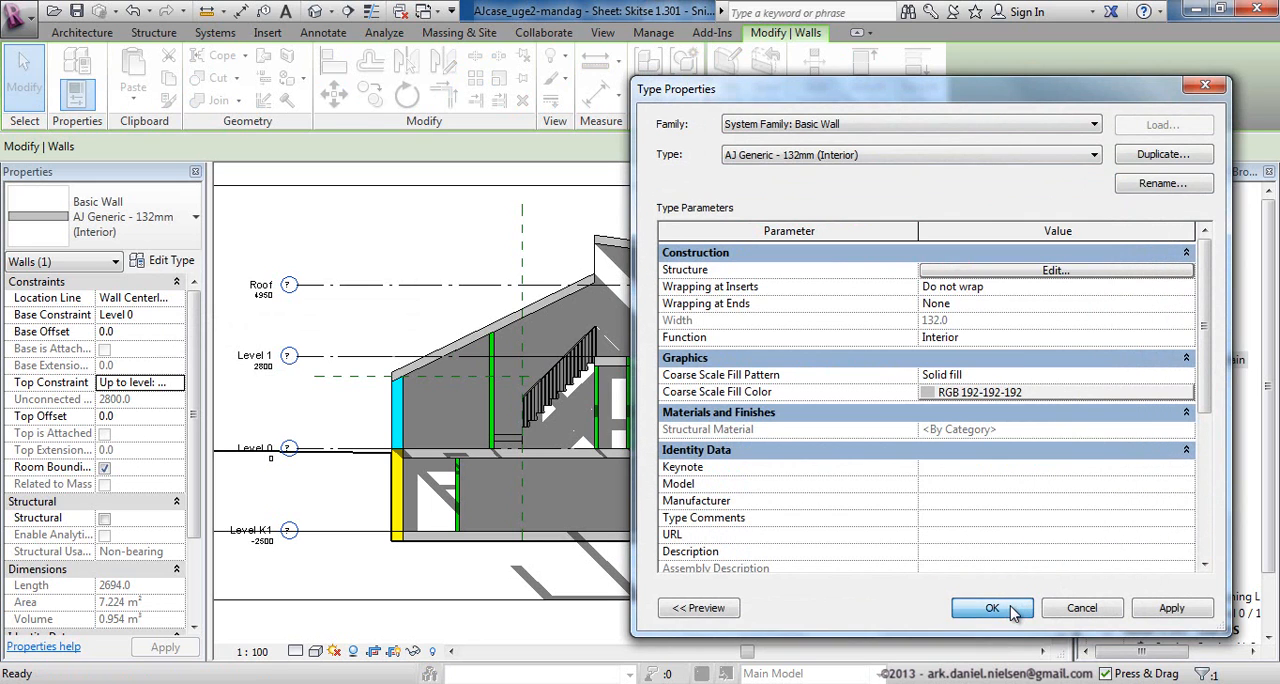
left_click(983, 604)
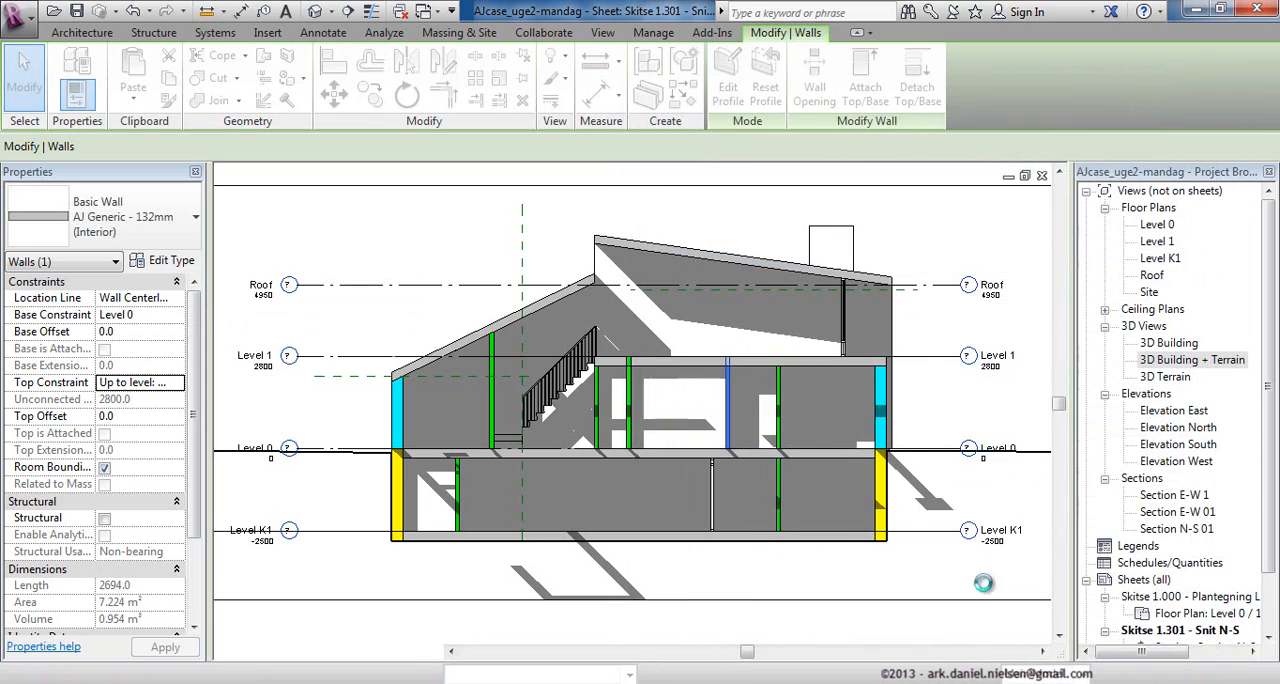
left_click(934, 309)
left_click(886, 394)
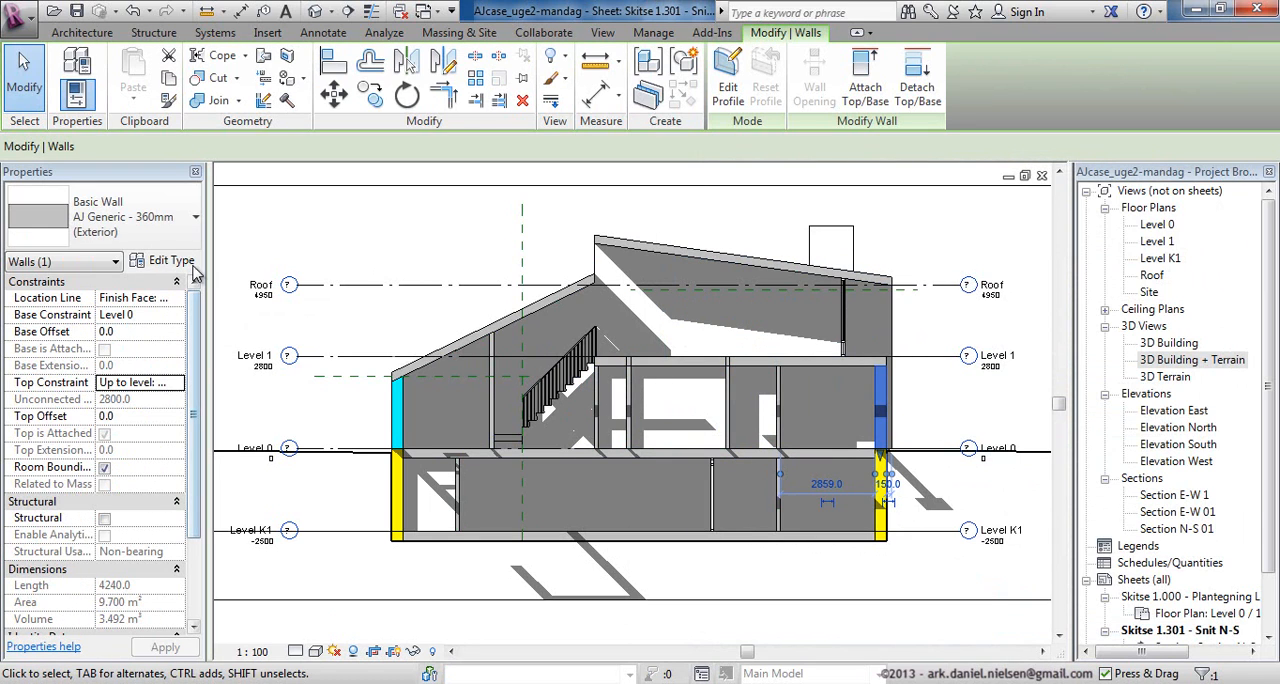
left_click(468, 245)
Attach the top of the middle upper-storey interior wall to the Level 1 floor slab.
scroll(914, 384, "up", 1)
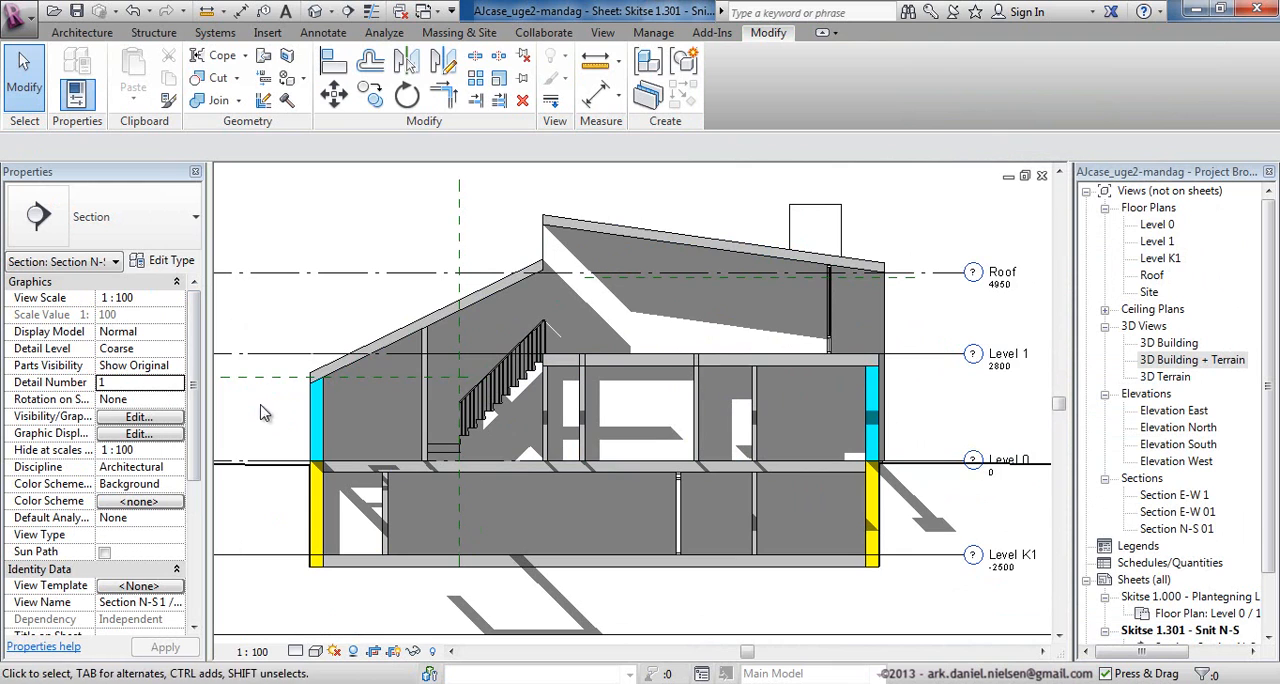
scroll(264, 402, "up", 1)
scroll(720, 352, "up", 1)
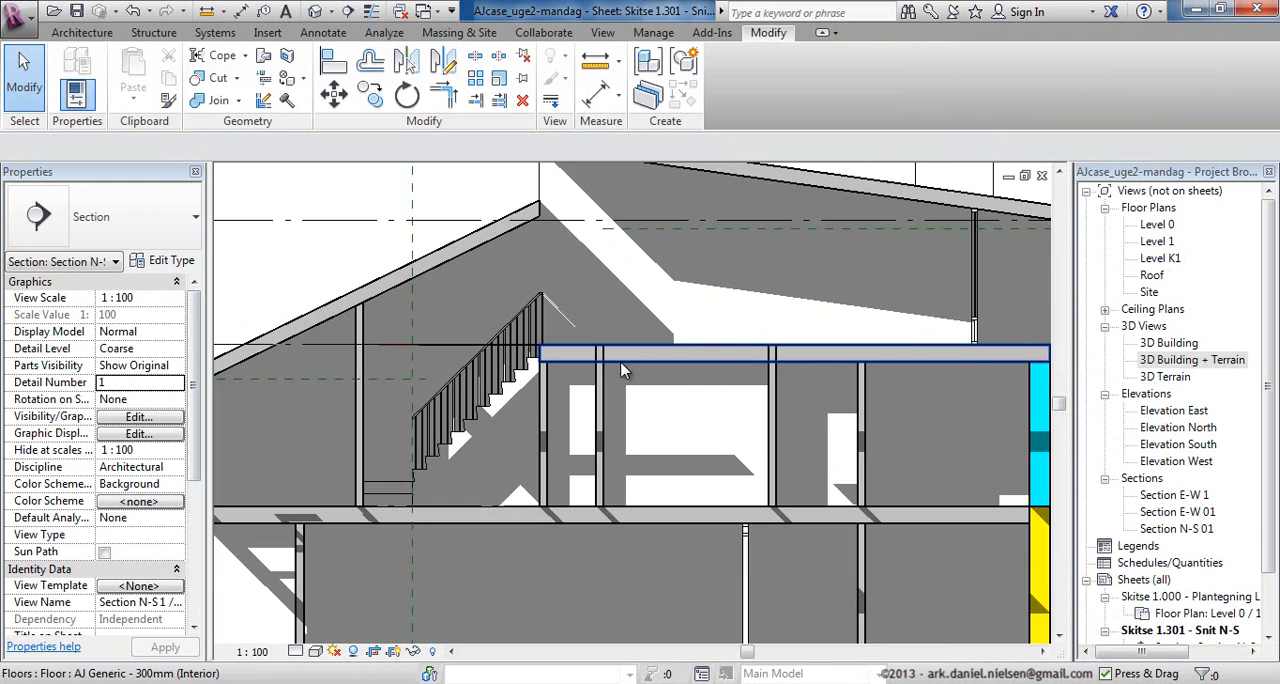
scroll(626, 368, "up", 2)
middle_click_drag(682, 382, 517, 353)
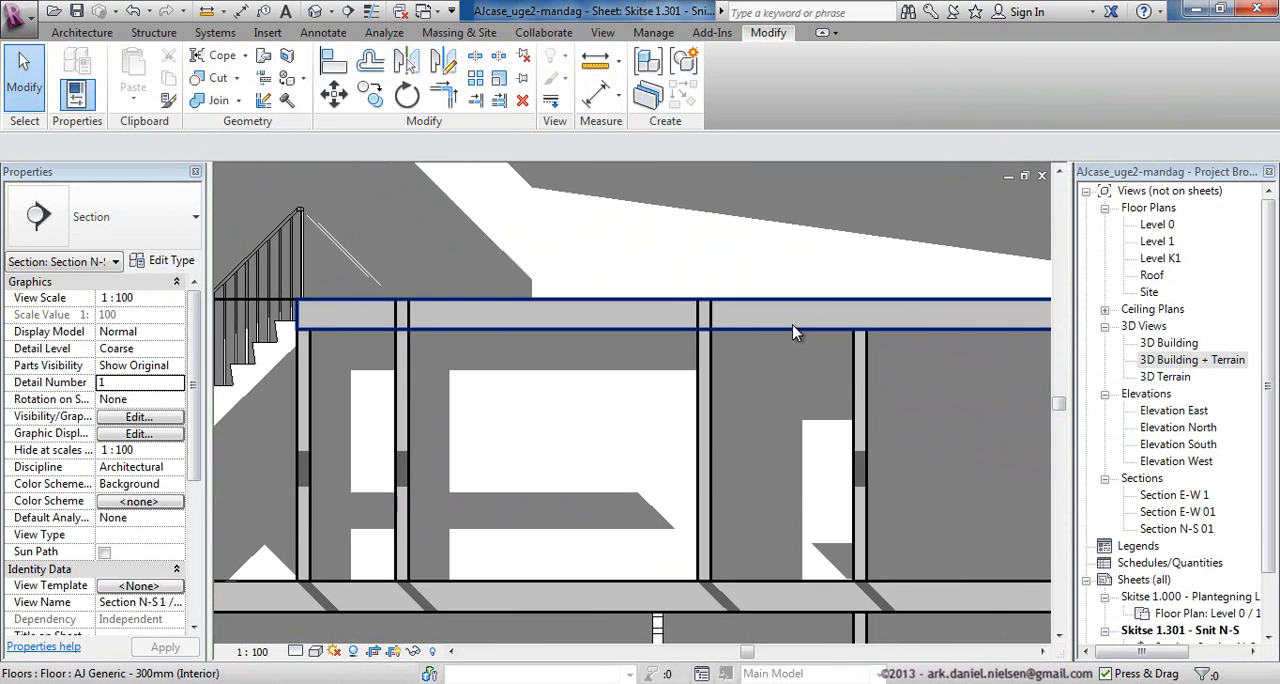
left_click(719, 345)
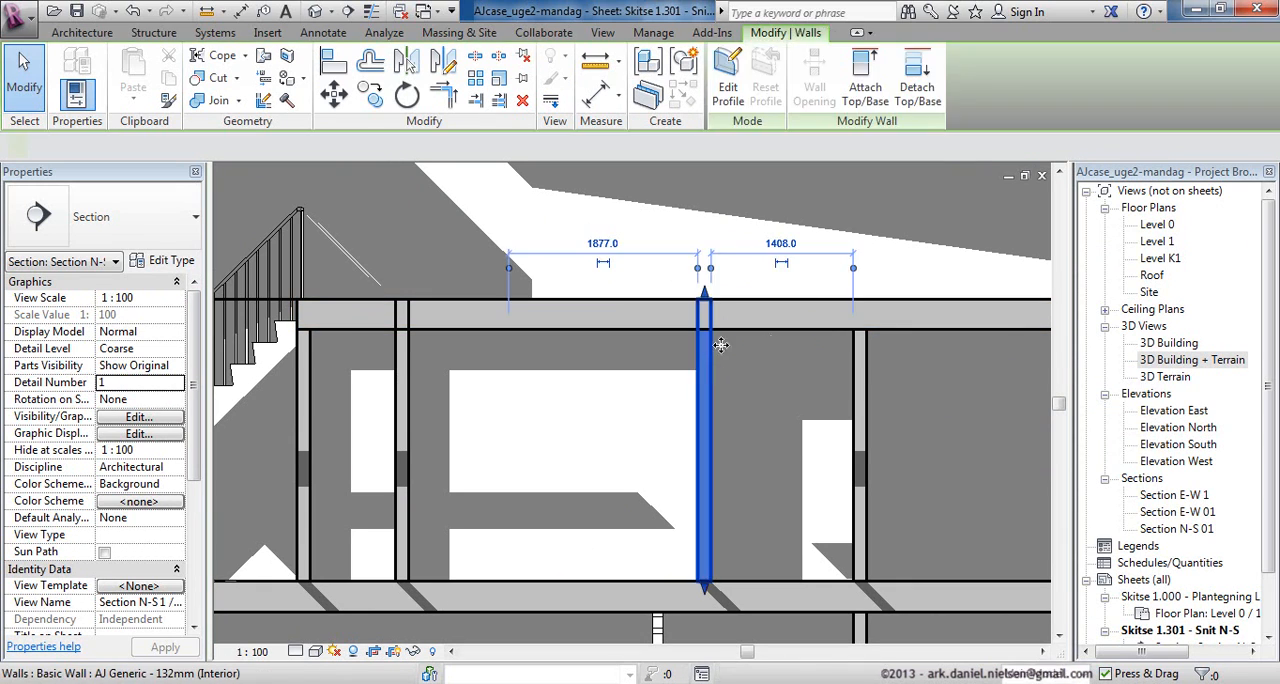
left_click(865, 80)
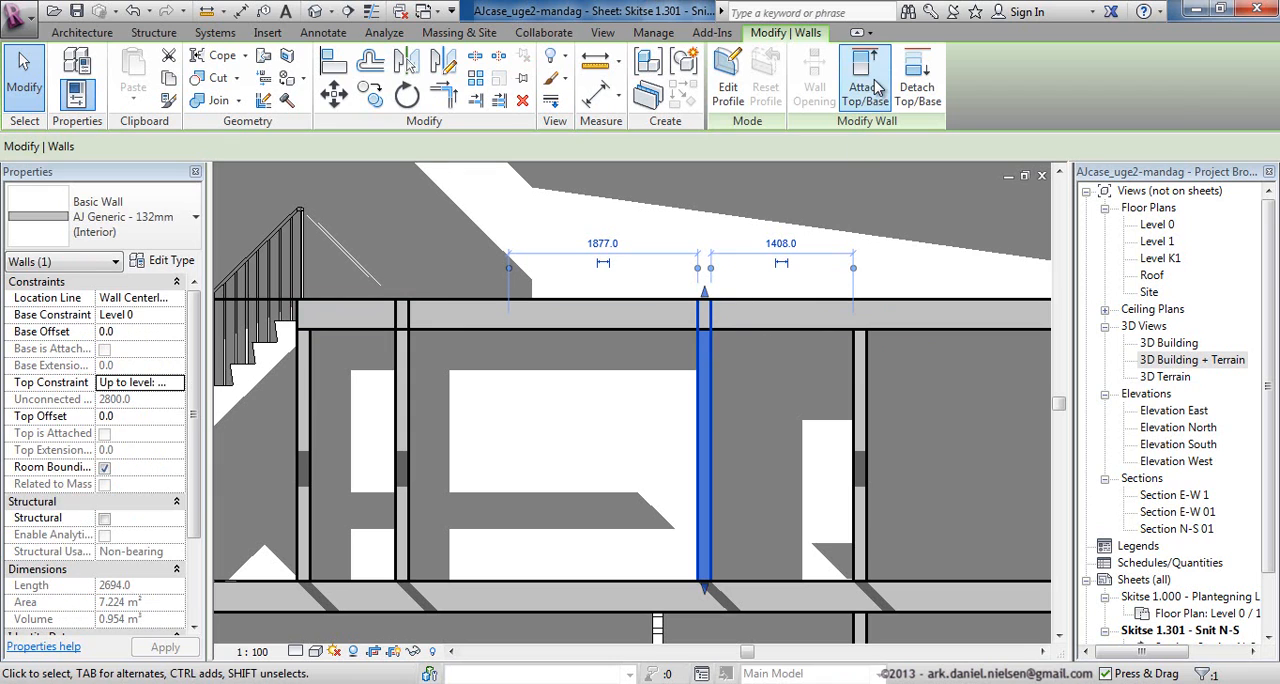
left_click(759, 303)
left_click(780, 286)
Join the Level 1 floor slab with the interior walls beneath it using Join Geometry.
scroll(720, 343, "up", 3)
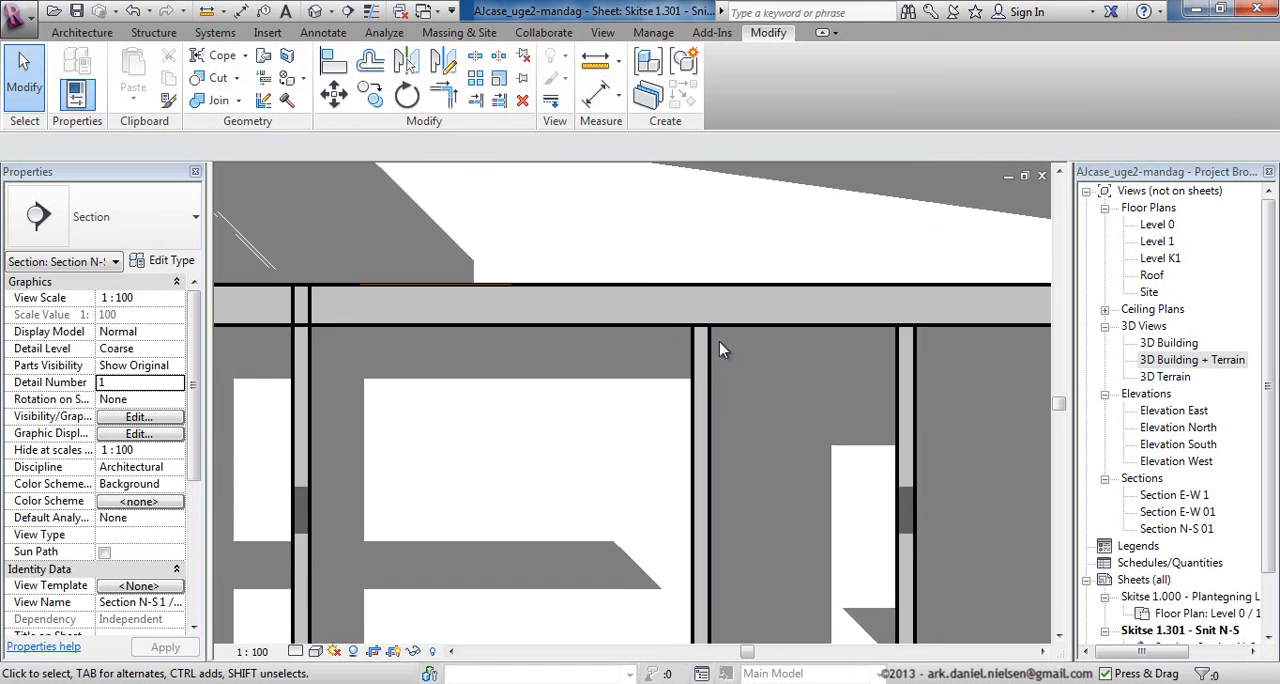
middle_click_drag(786, 356, 727, 346)
scroll(703, 340, "up", 1)
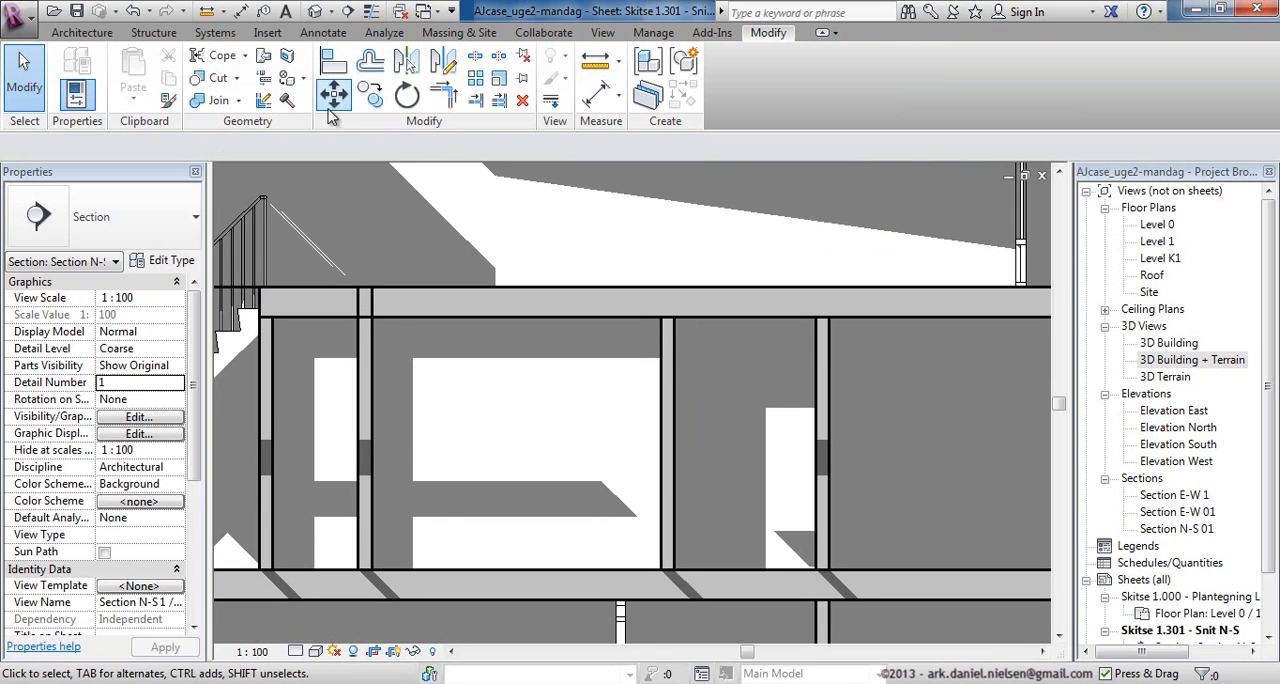
left_click(208, 102)
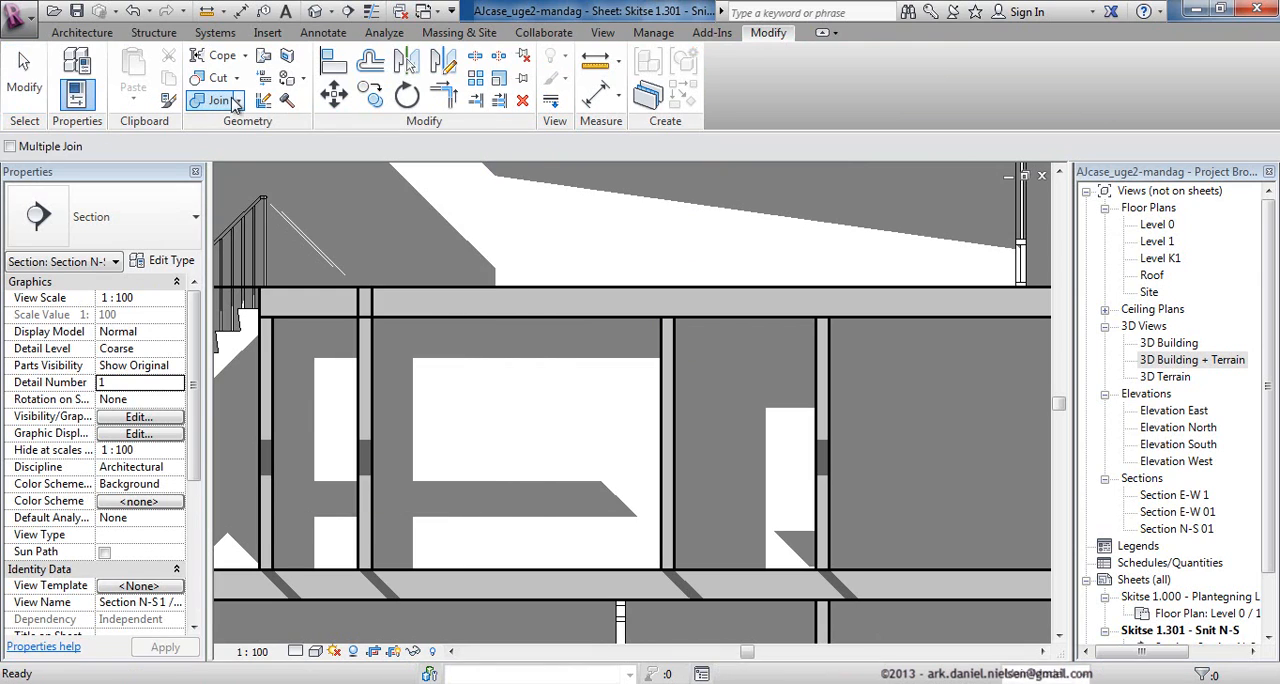
left_click(718, 291)
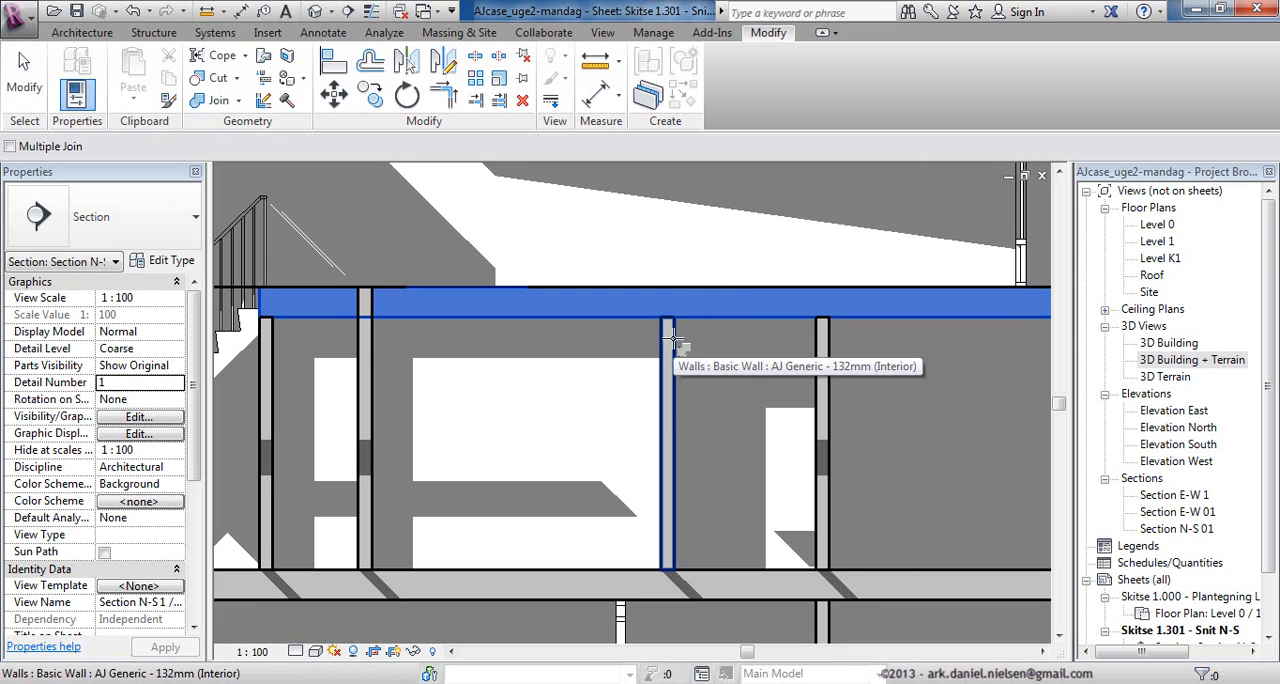
left_click(670, 341)
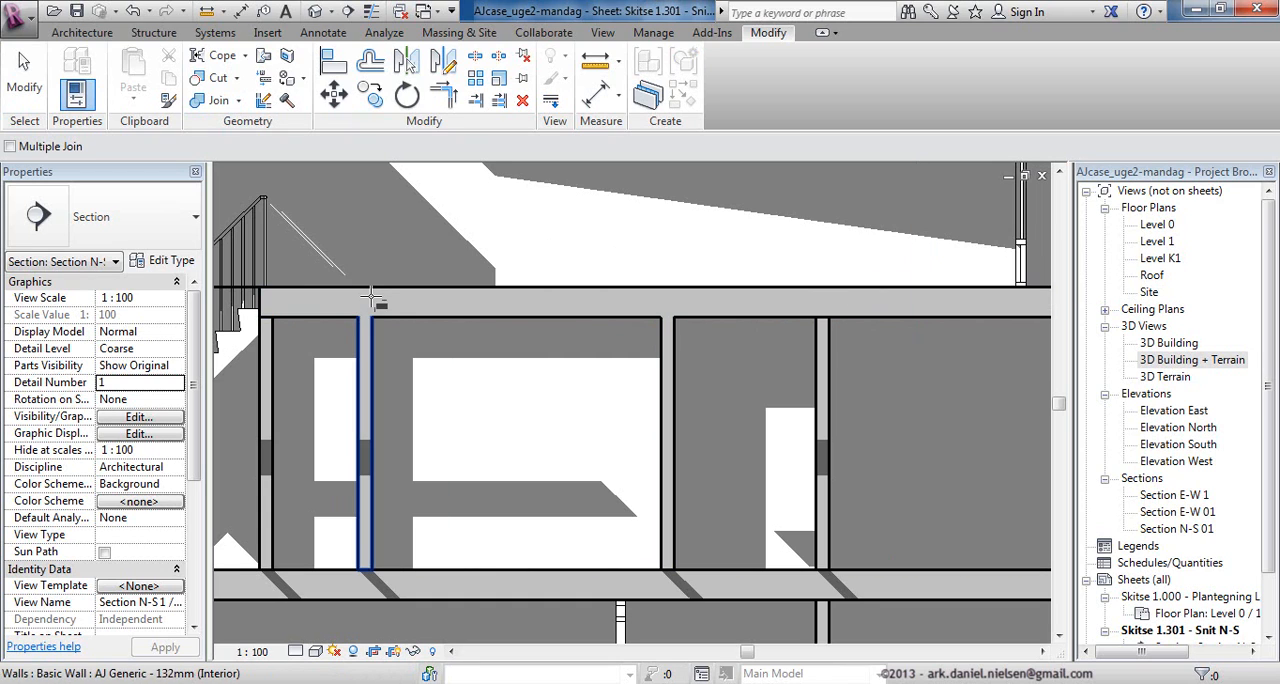
scroll(828, 315, "down", 1)
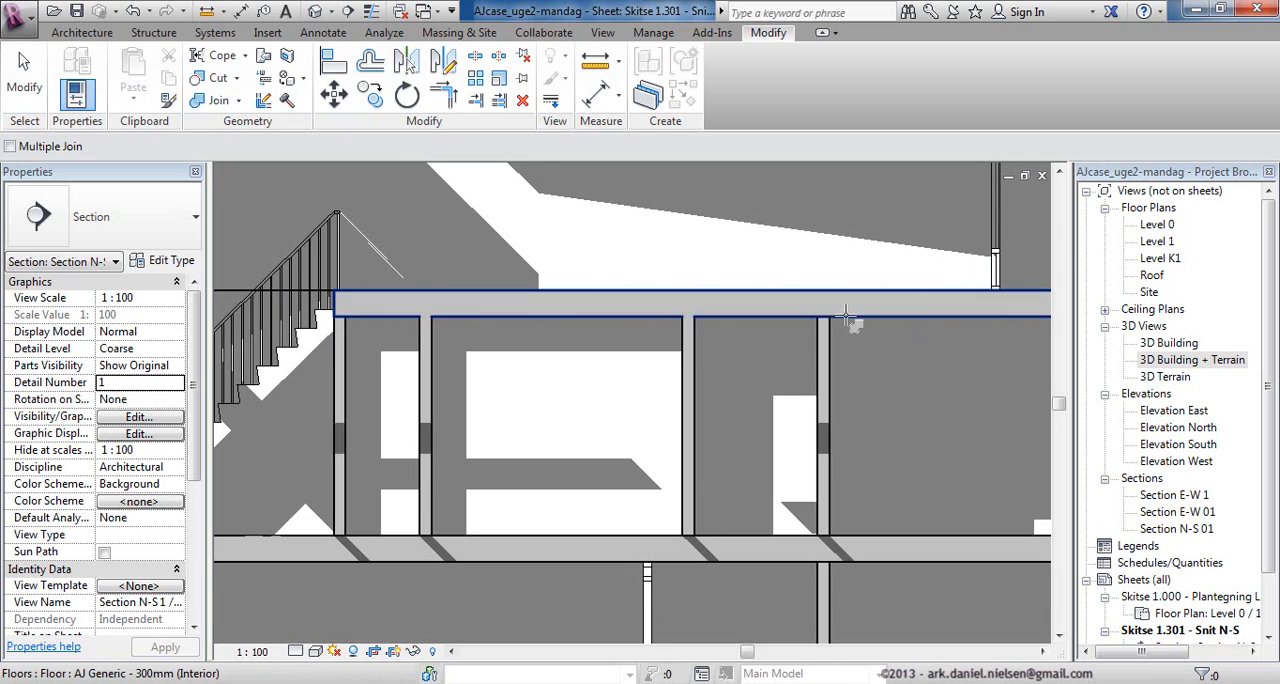
scroll(878, 342, "down", 1)
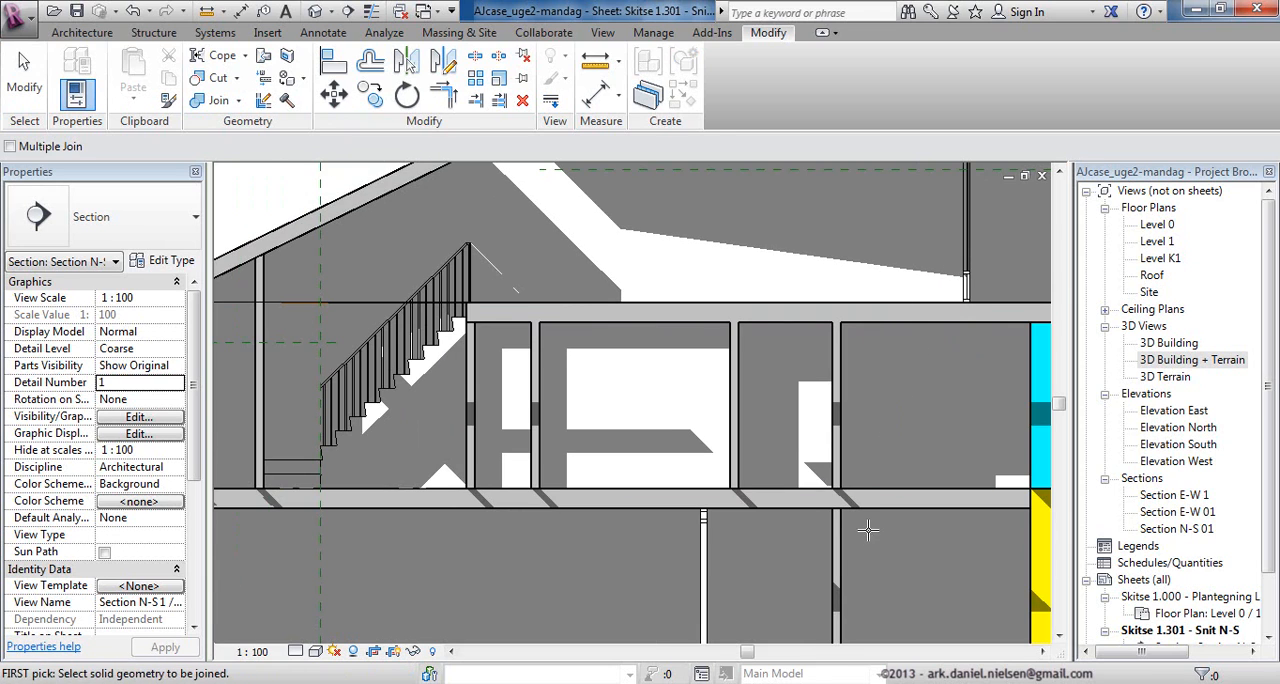
scroll(868, 530, "up", 2)
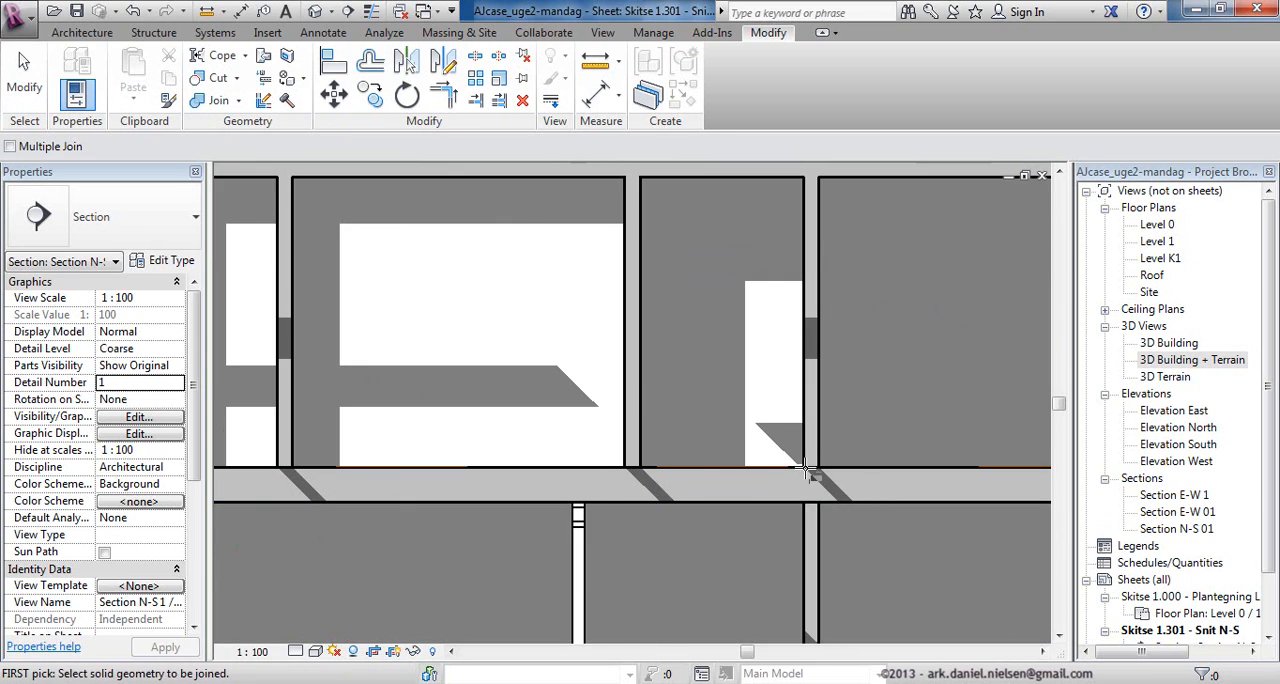
scroll(808, 470, "down", 2)
key("Escape")
Hide the imported AJcase_FloorPlan-Level0.dwg, AJcase_FloorPlan-Level1.dwg and AJcase_FloorPlan-LevelK1.dwg in the section through Visibility/Graphic Overrides.
scroll(843, 466, "up", 3)
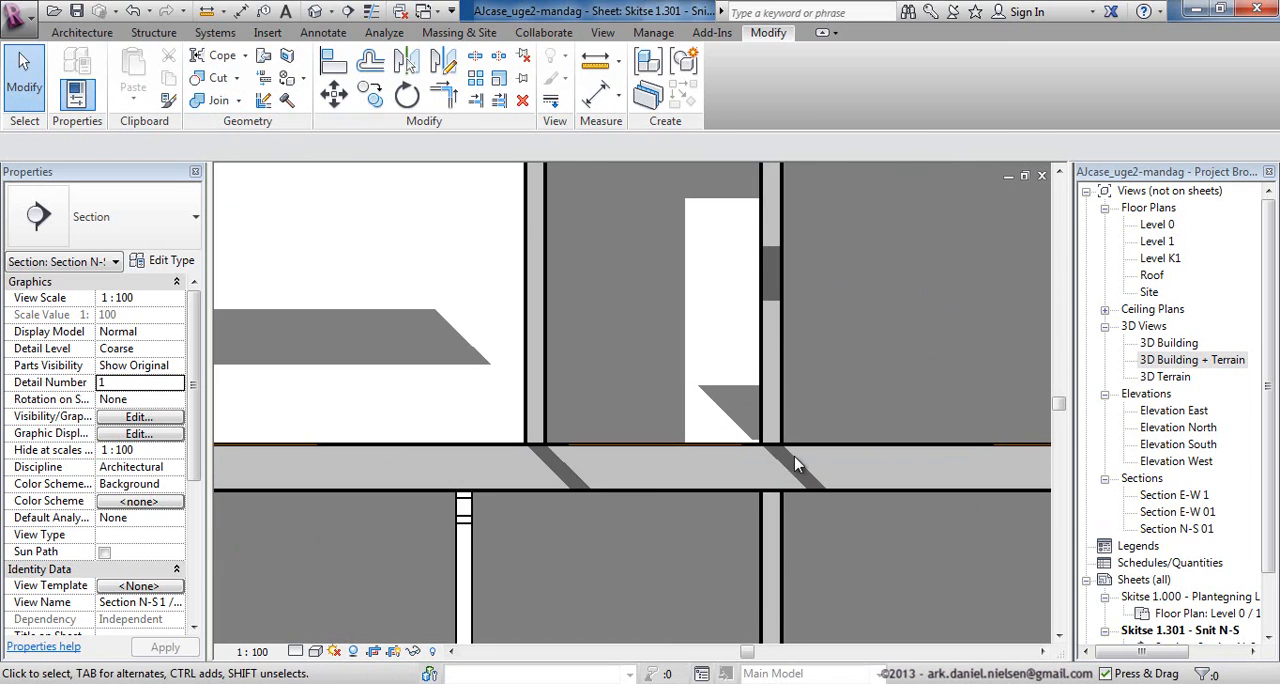
scroll(778, 451, "up", 1)
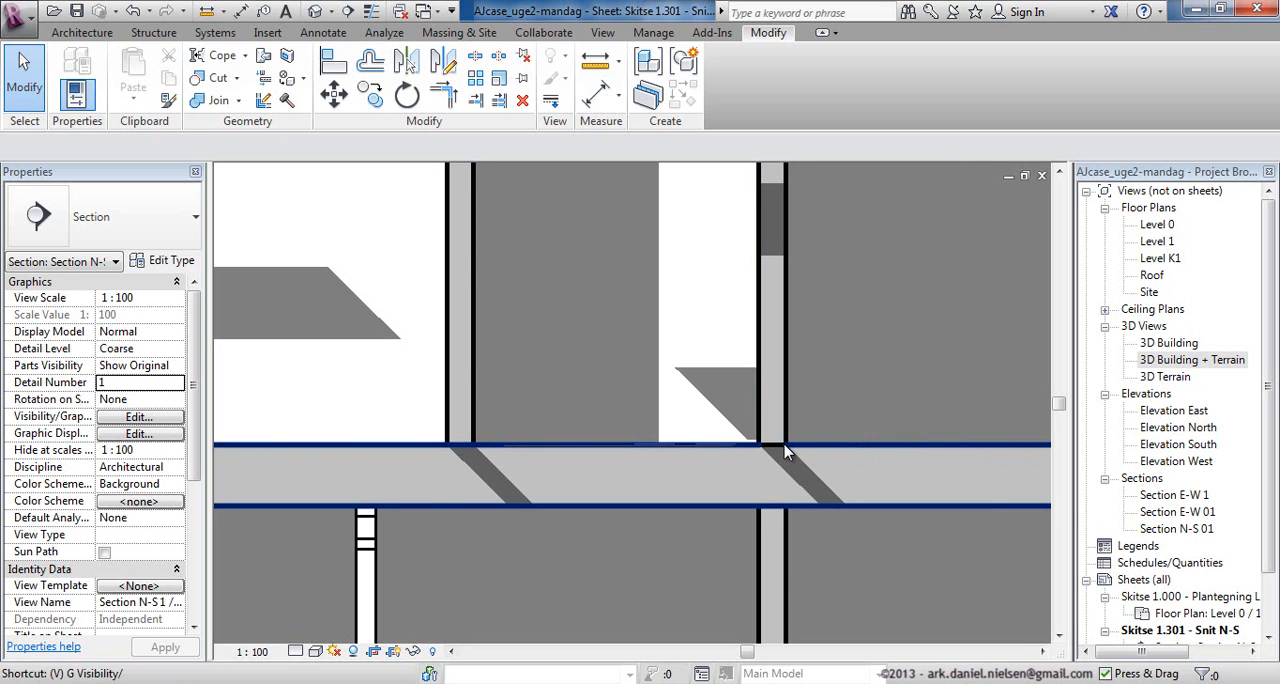
key("v")
key("v")
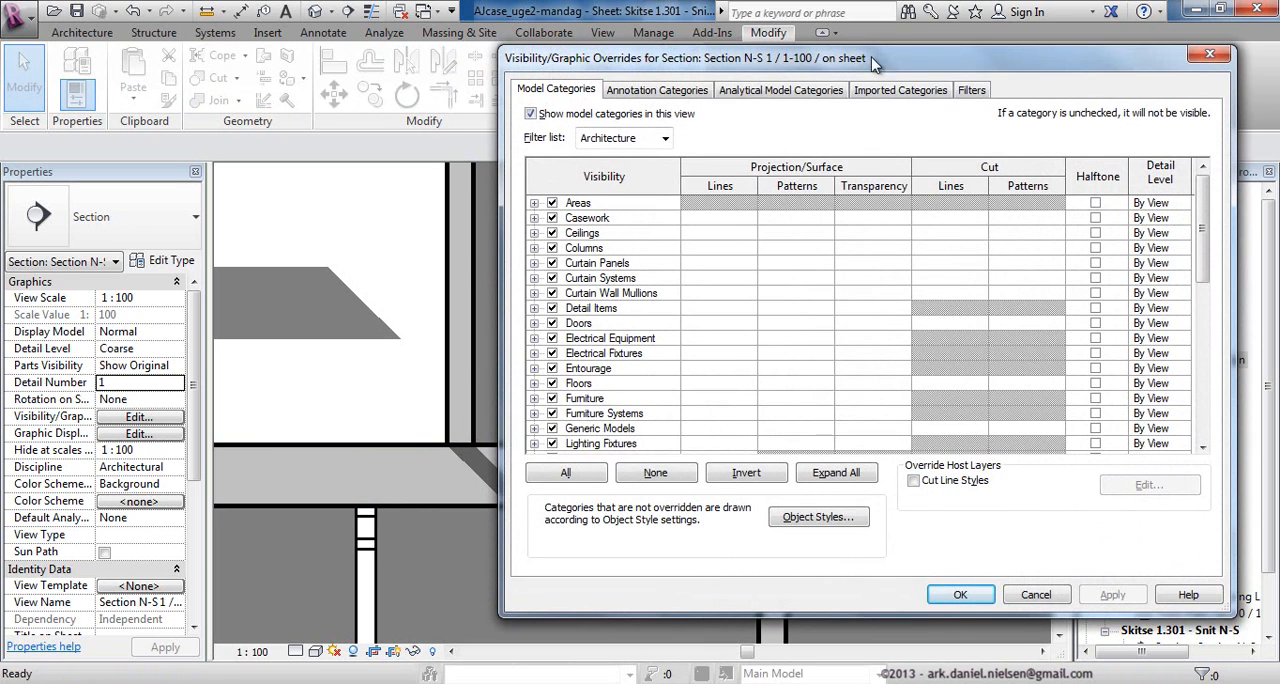
left_click(893, 92)
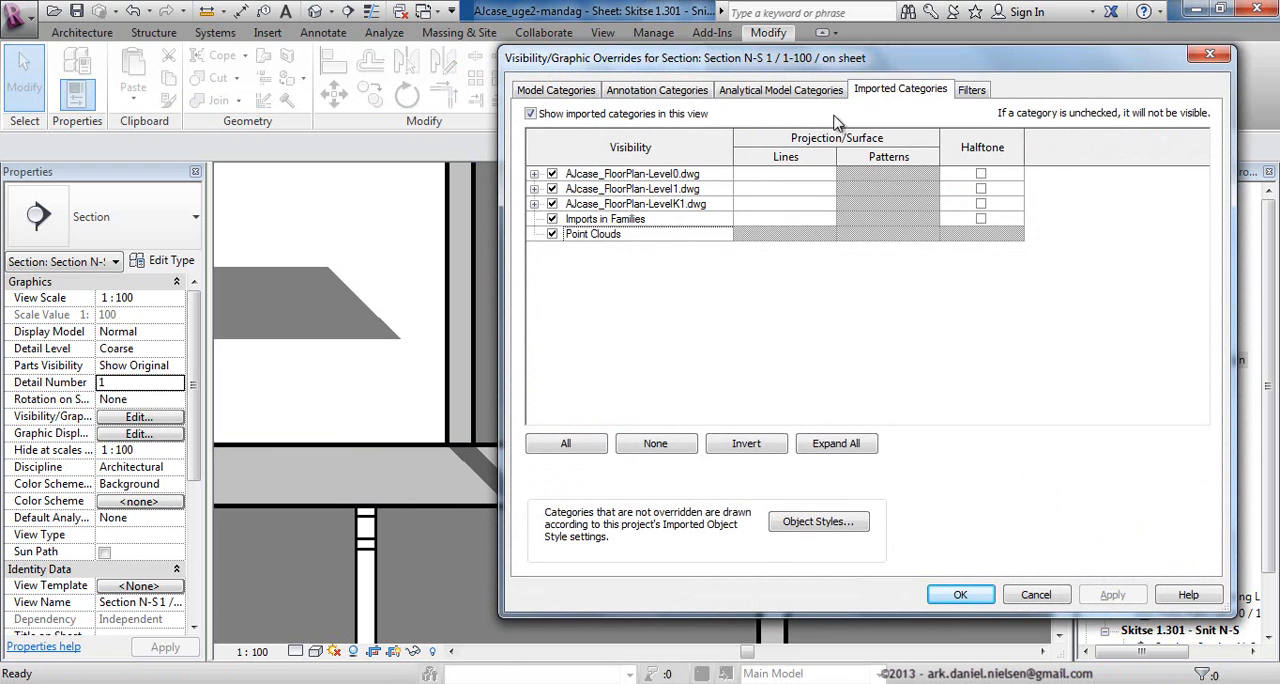
left_click(552, 174)
left_click(552, 189)
left_click(552, 204)
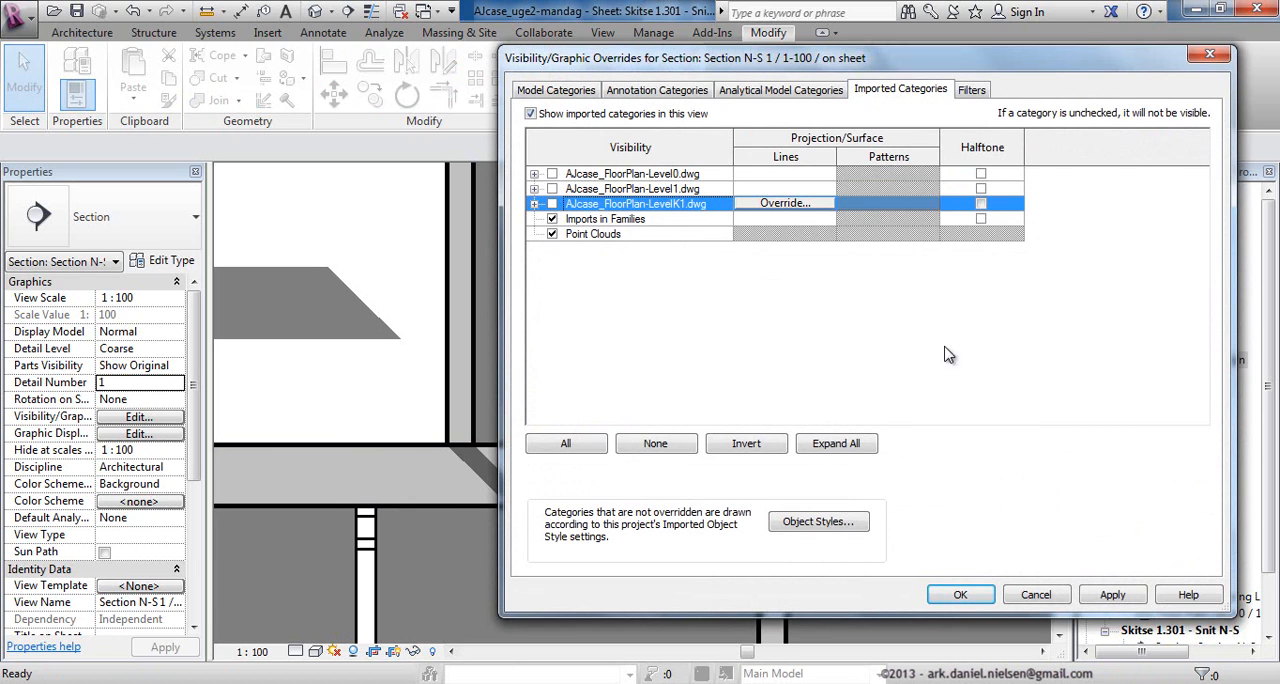
left_click(962, 595)
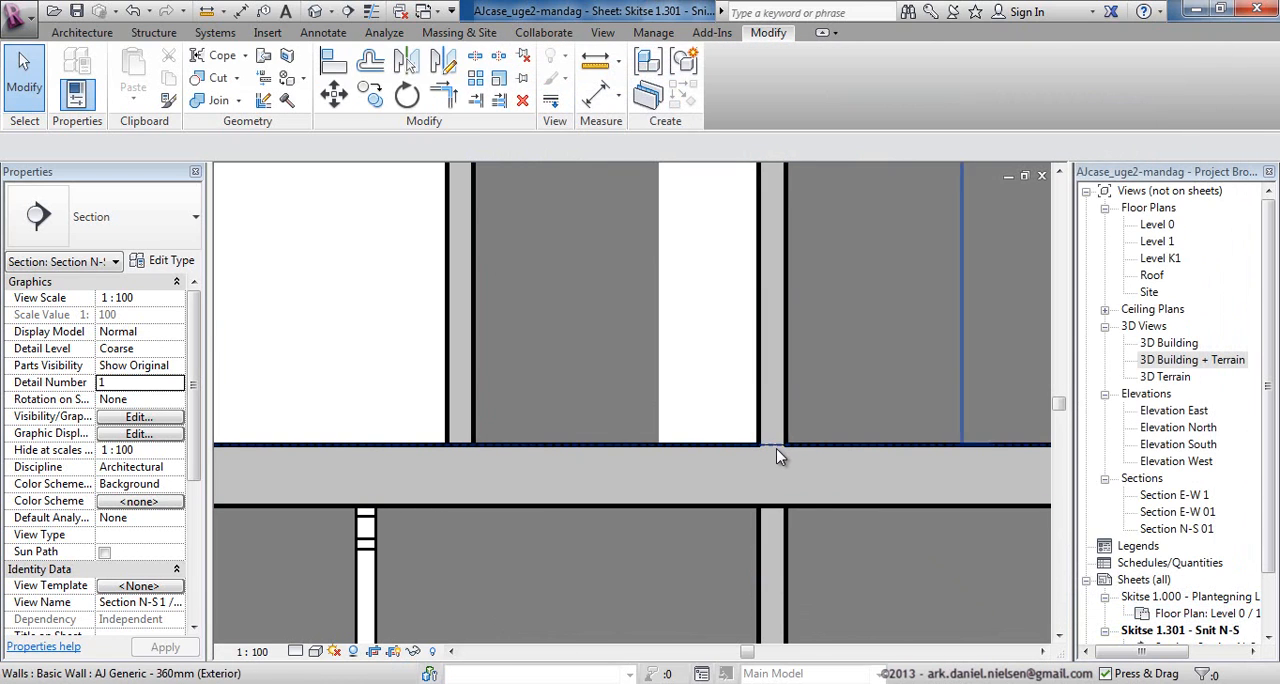
Hide the whole Levels category in the section view.
scroll(590, 398, "down", 5)
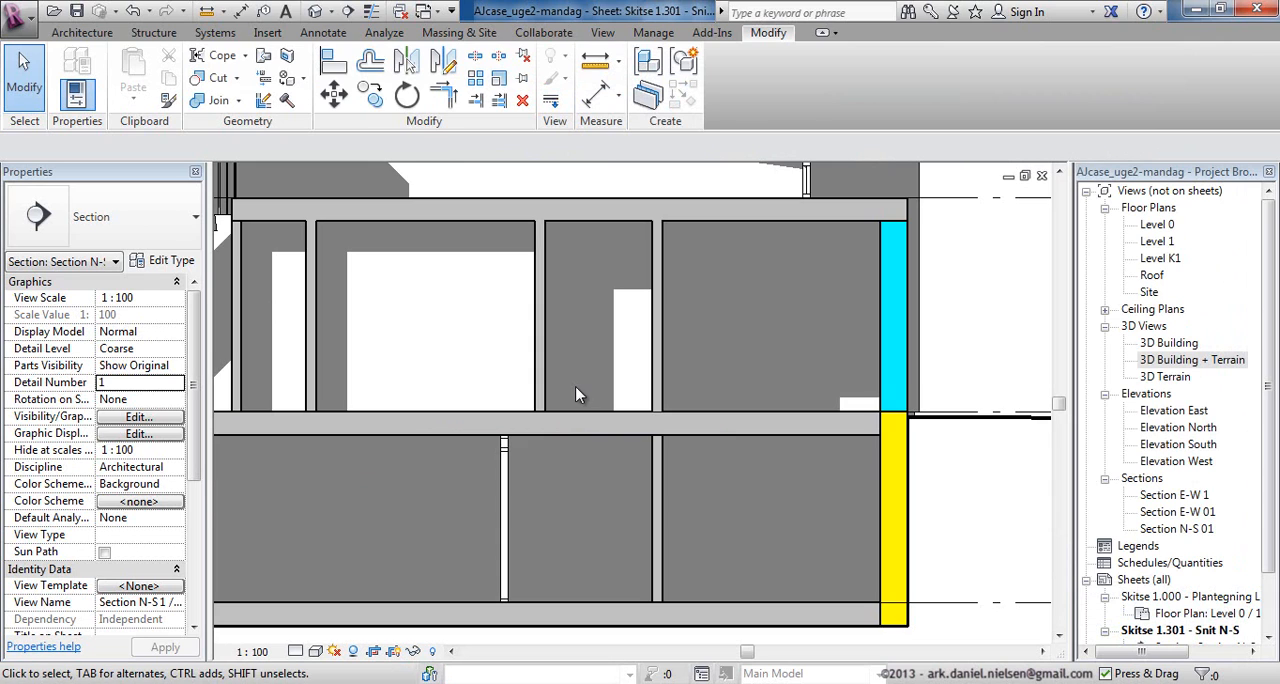
left_click(975, 415)
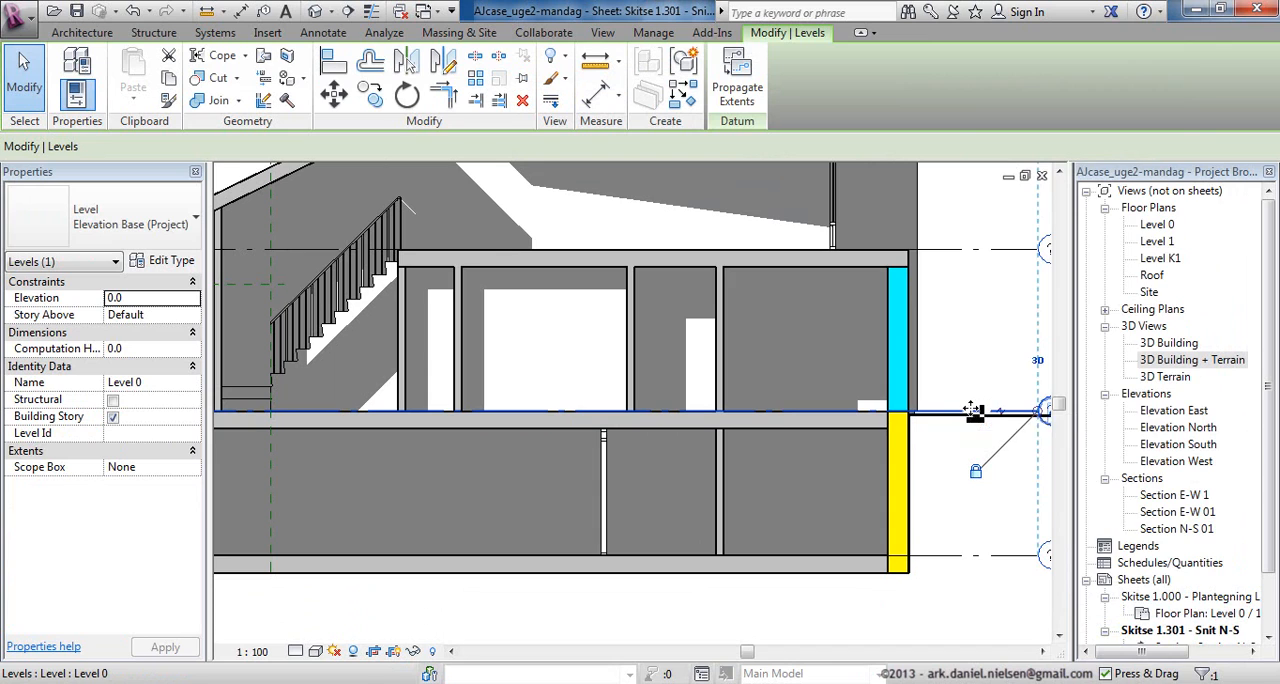
right_click(971, 410)
mouse_move(1066, 340)
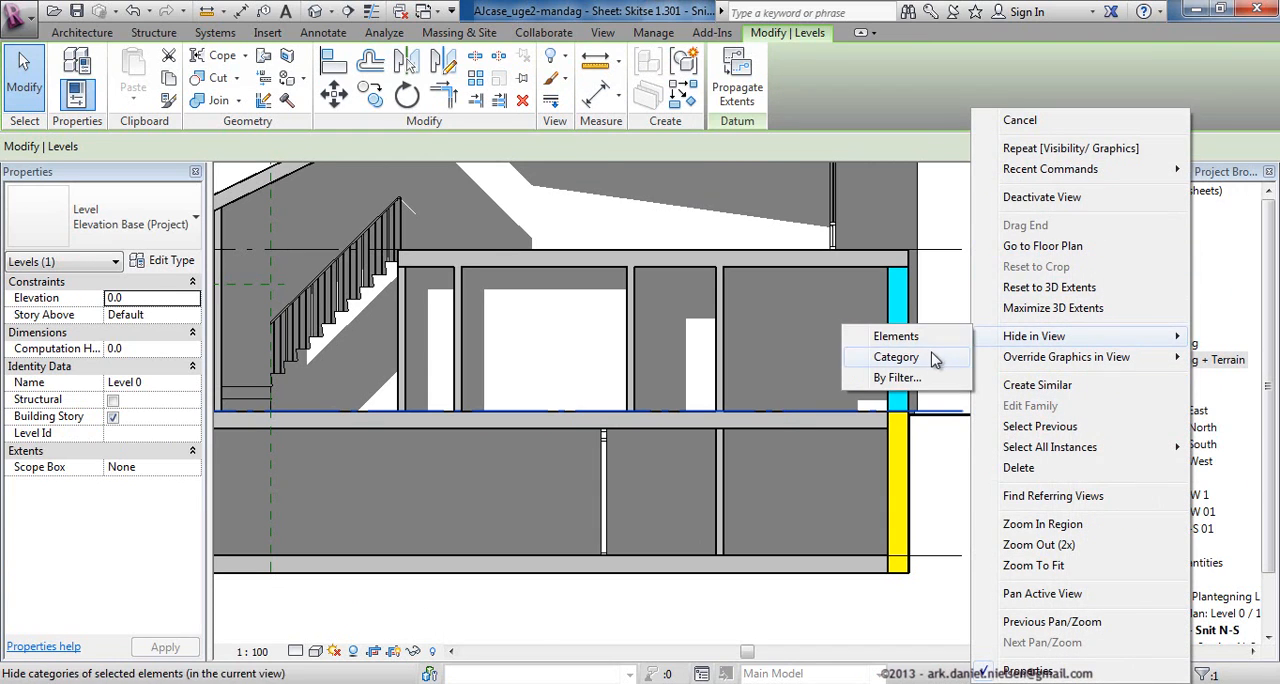
left_click(895, 357)
Join the Level 0 floor slab with the interior wall standing on it and end the join command.
scroll(620, 390, "up", 4)
left_click(216, 101)
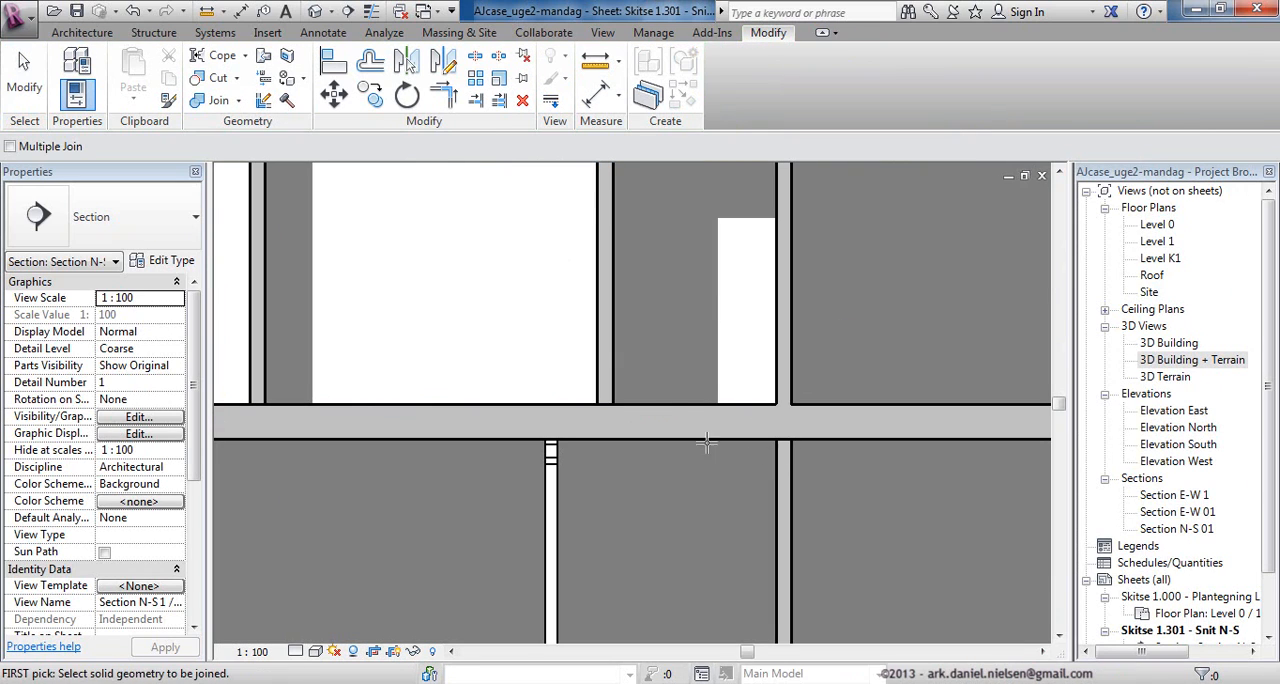
left_click(640, 405)
left_click(608, 380)
scroll(660, 440, "down", 3)
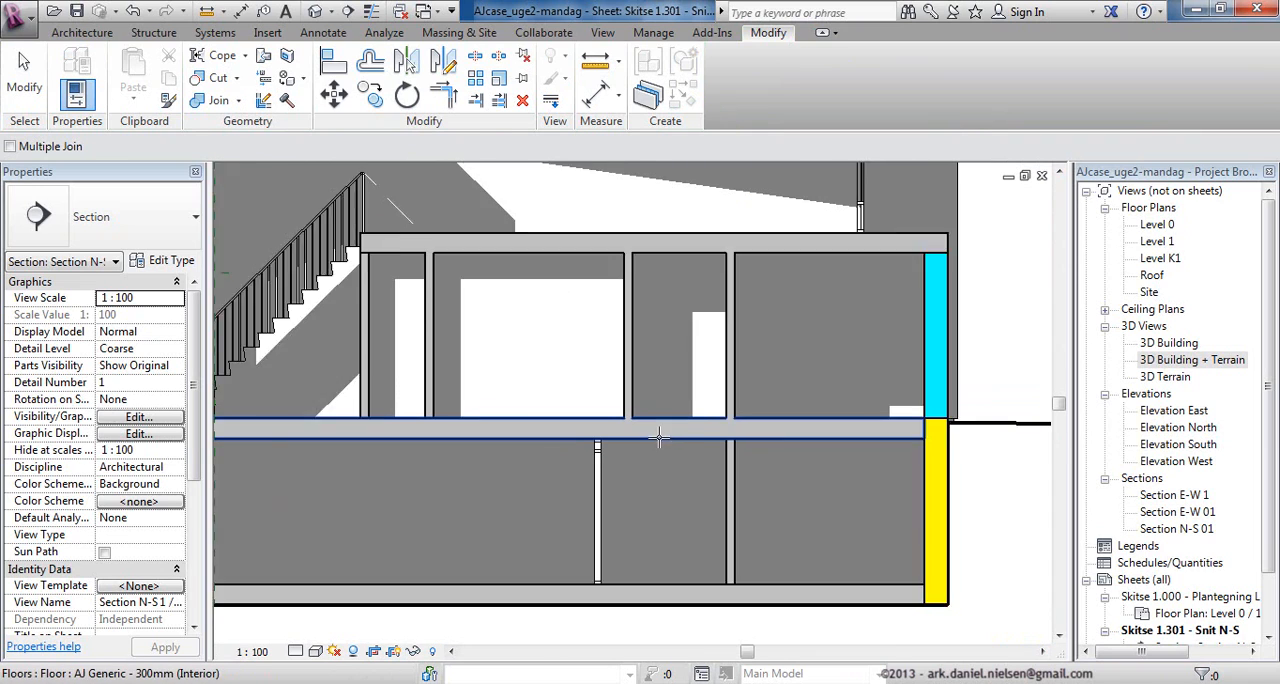
scroll(855, 340, "up", 2)
key("Escape")
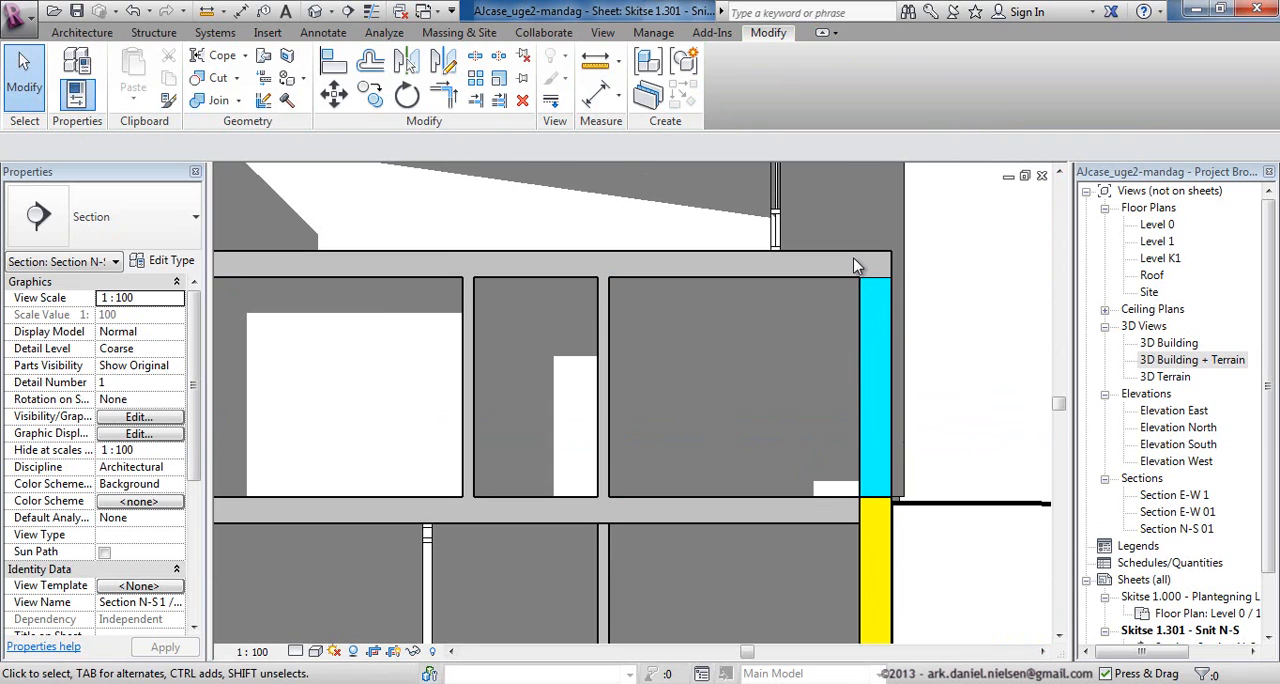
Set the coarse scale fill color of the cyan AJ Generic - 360mm (Exterior) wall type to grey, RGB 192-192-192.
left_click(893, 310)
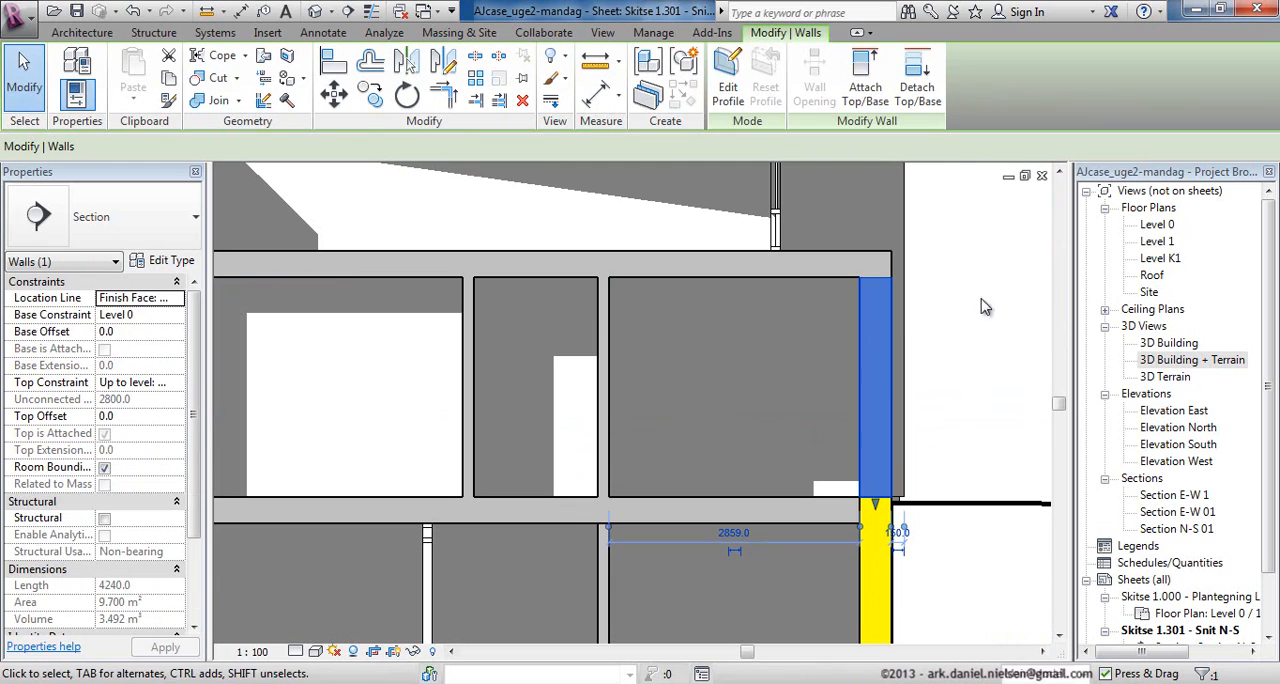
left_click(172, 260)
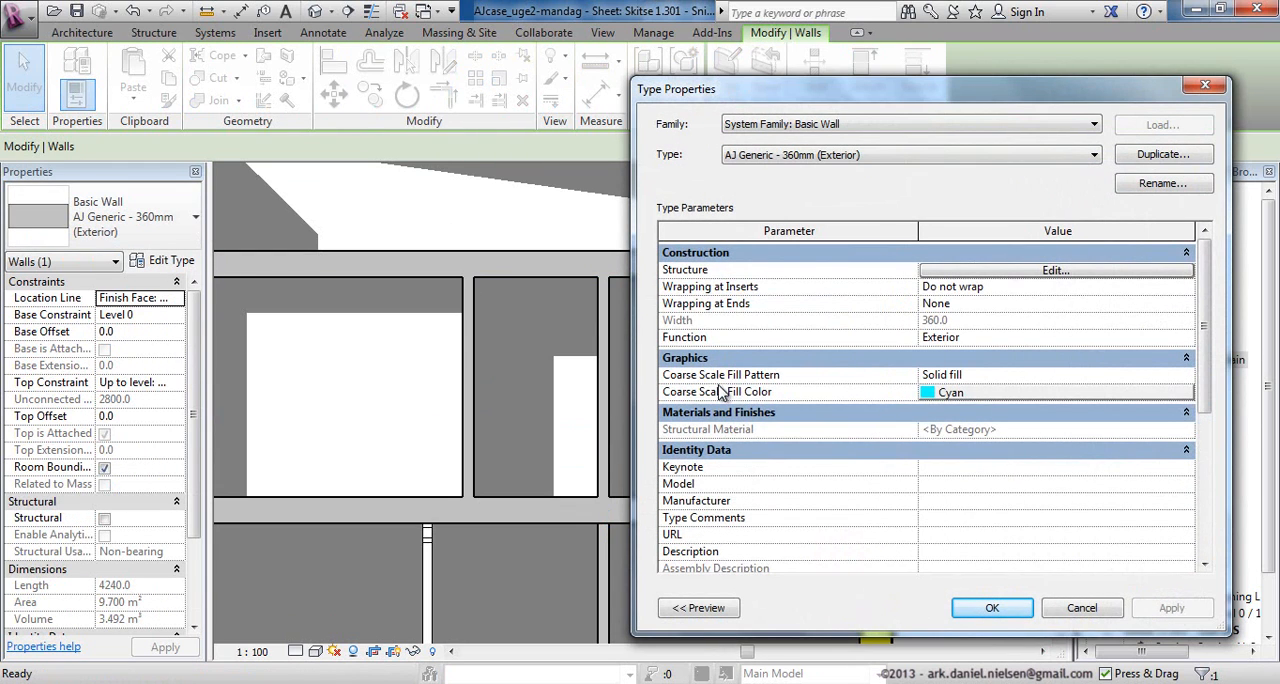
left_click(953, 393)
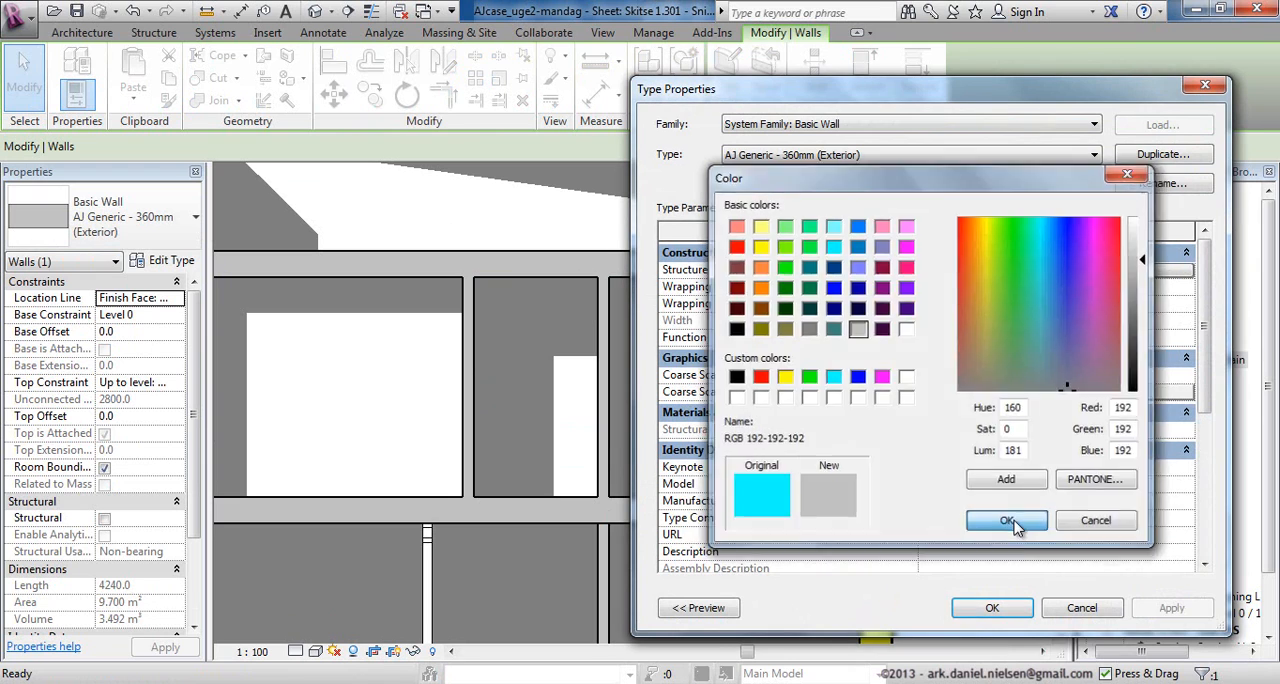
left_click(995, 516)
left_click(992, 607)
left_click(978, 296)
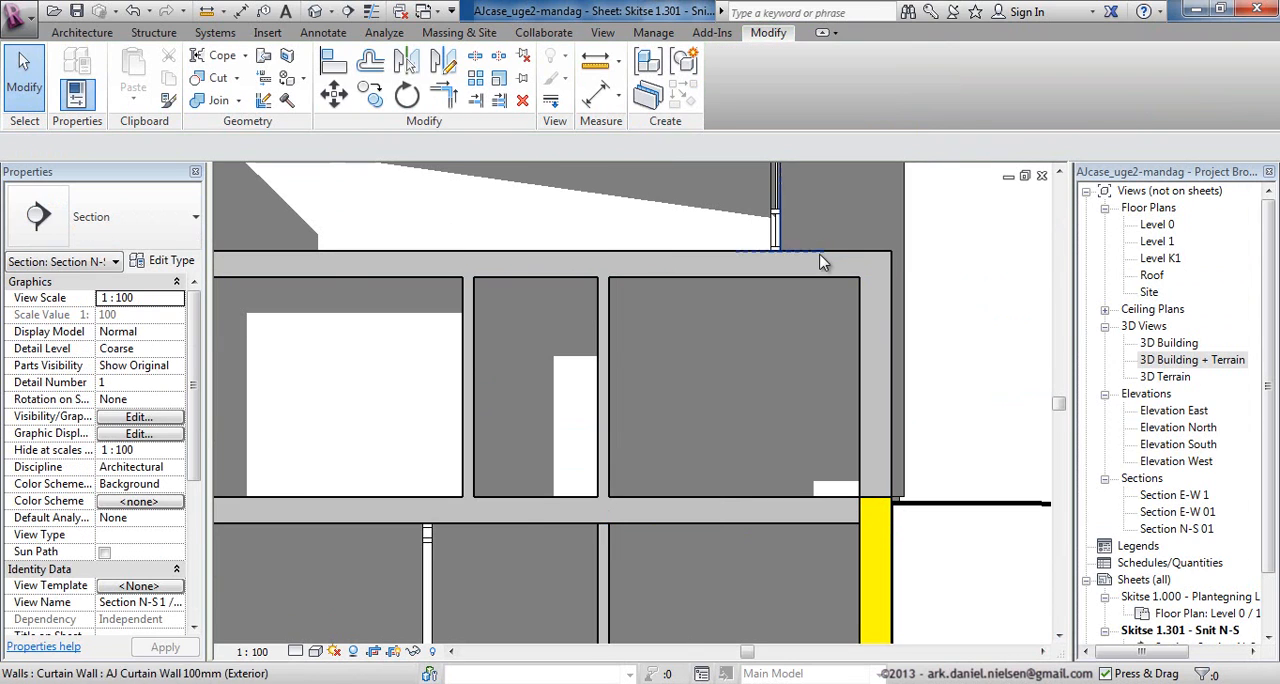
scroll(972, 350, "down", 5)
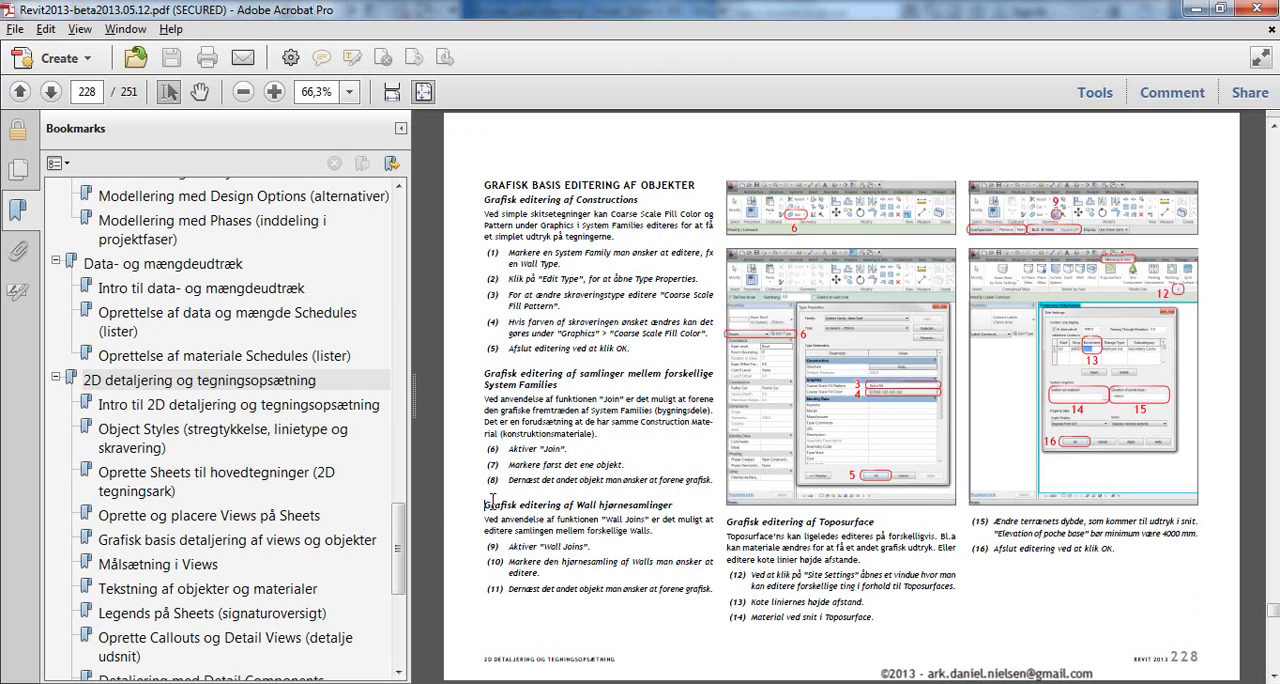
Mark the heading "Grafisk editering af Wall hjørnesamlinger" in the Acrobat manual and switch back to Revit.
left_click_drag(487, 504, 625, 498)
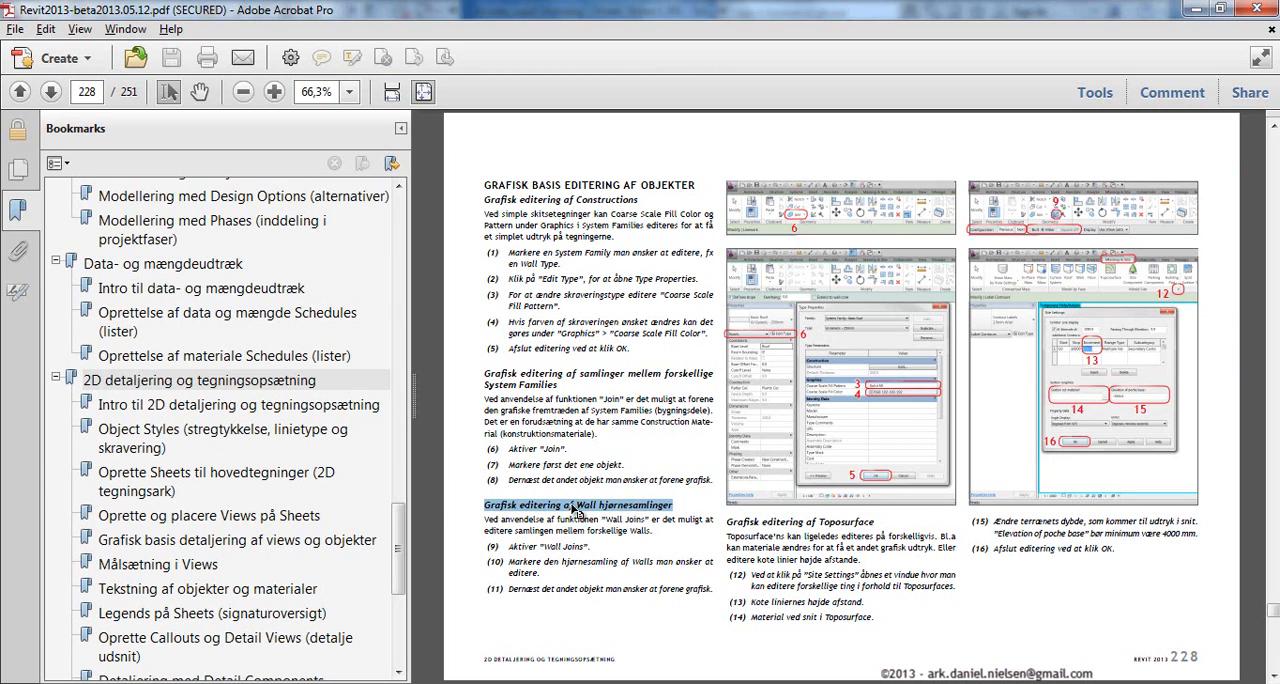
key("alt+Tab")
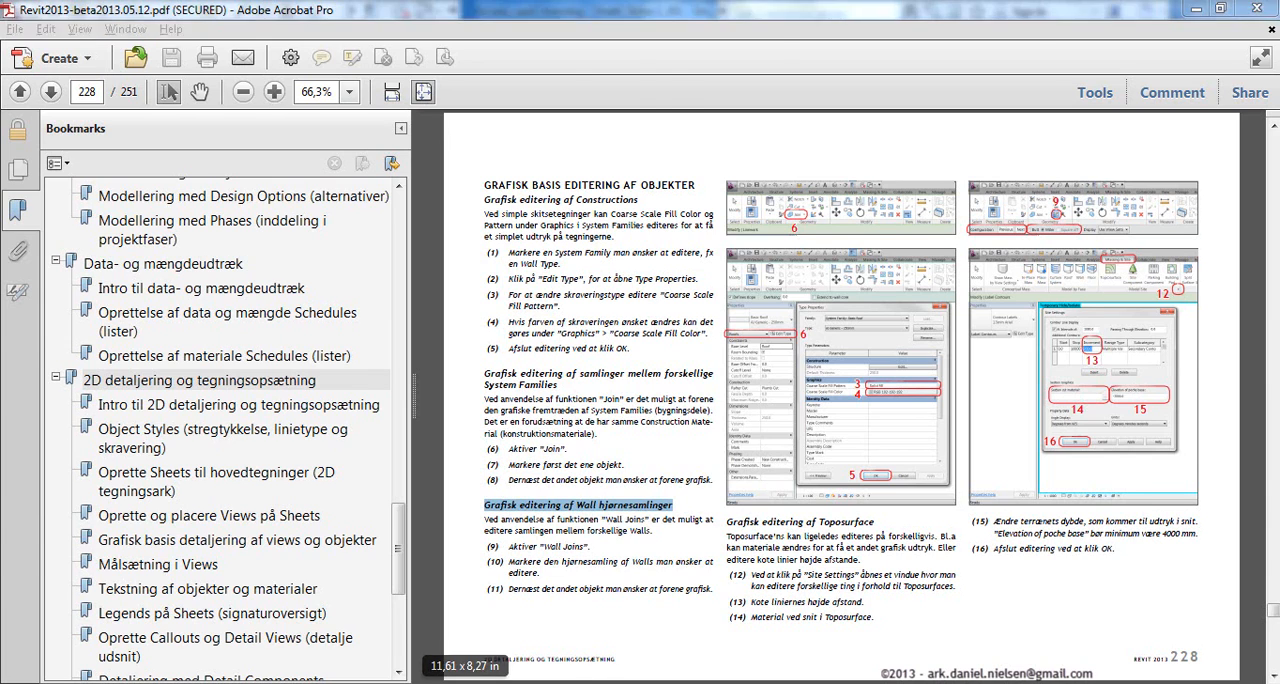
Open the Level 0 floor plan and set the coarse scale fill color of the magenta AJ Generic - 120mm (Exterior) wall type to grey.
double_click(1160, 225)
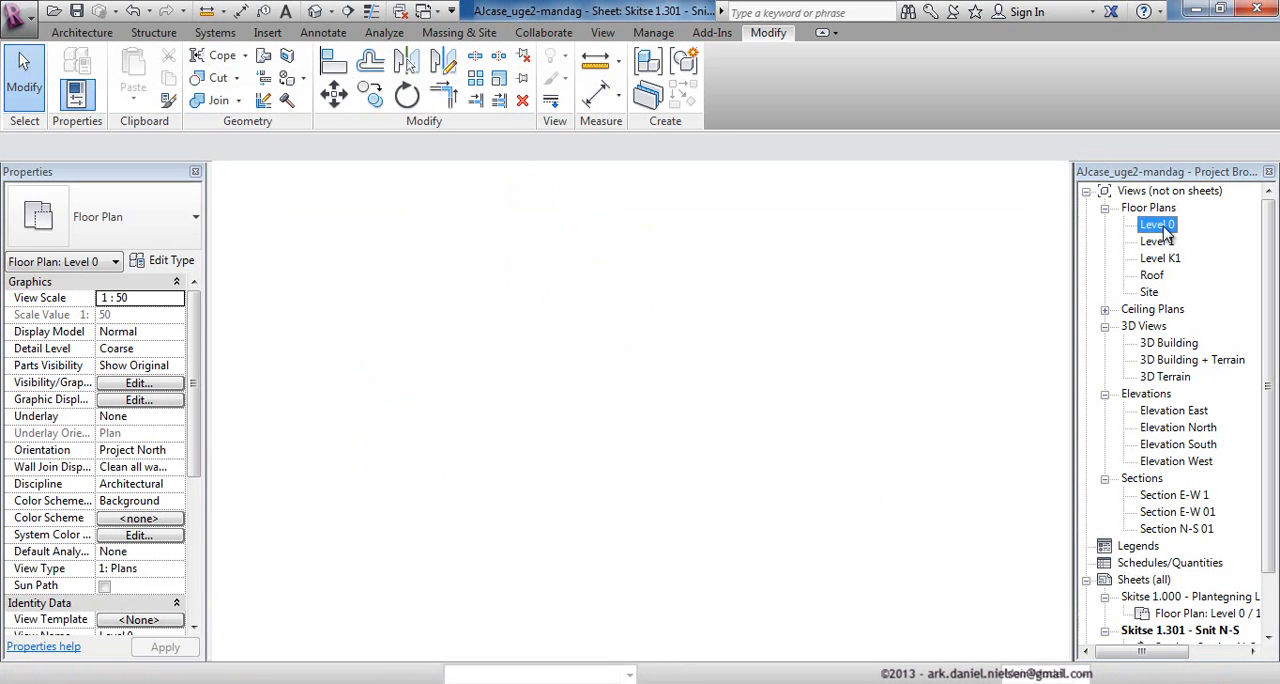
scroll(640, 517, "up", 2)
middle_click_drag(755, 540, 710, 432)
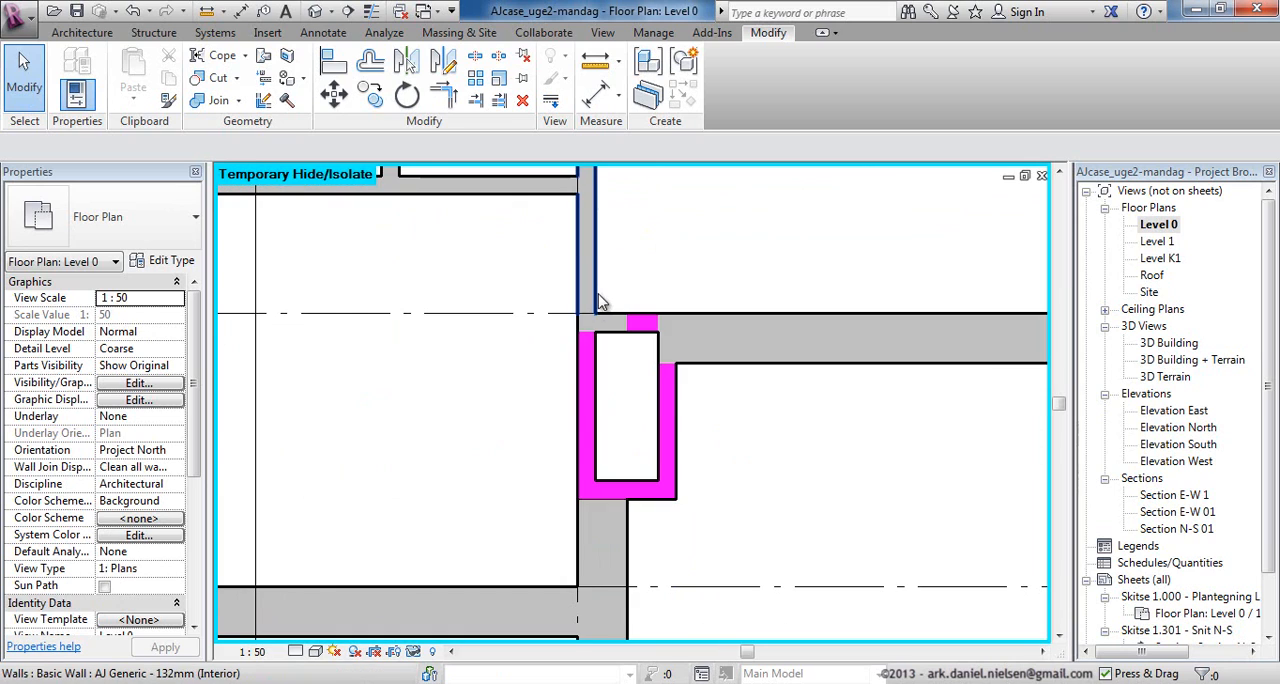
left_click(648, 328)
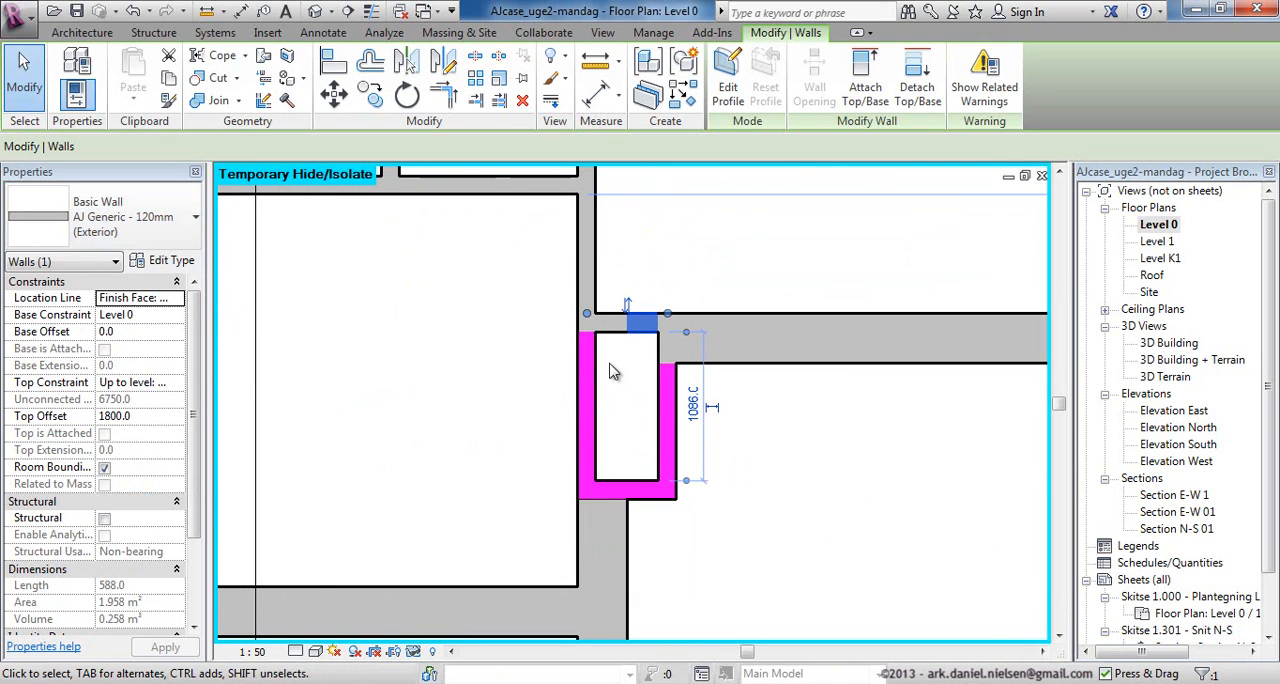
left_click(171, 260)
left_click(991, 392)
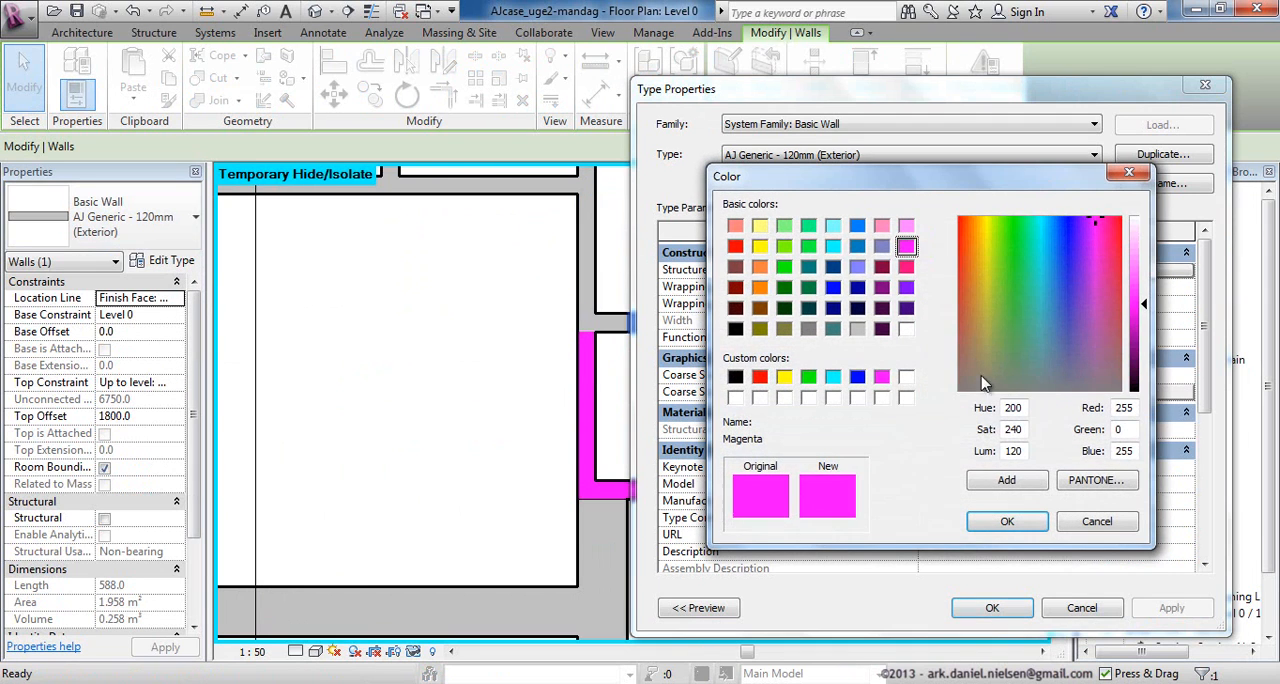
left_click(862, 330)
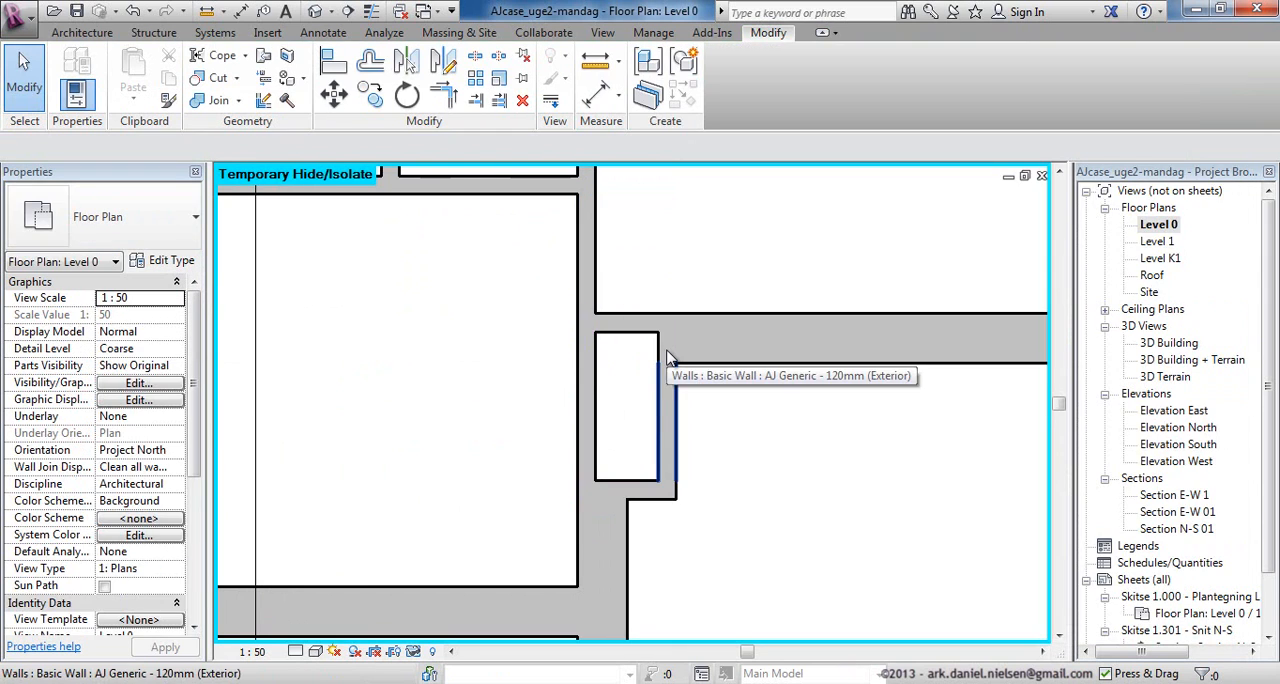
scroll(786, 449, "down", 2)
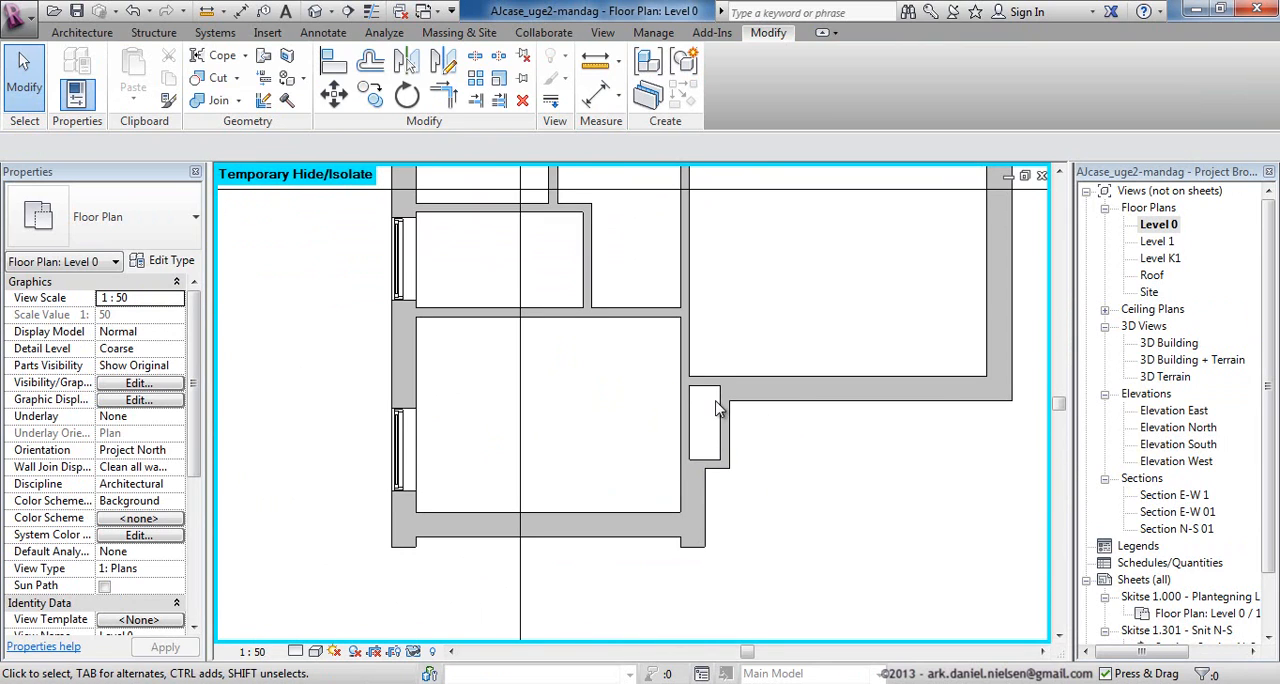
Use Wall Joins to cycle the wall corner beside the glazed door to the butt configuration that detaches the interior wall.
scroll(640, 446, "down", 2)
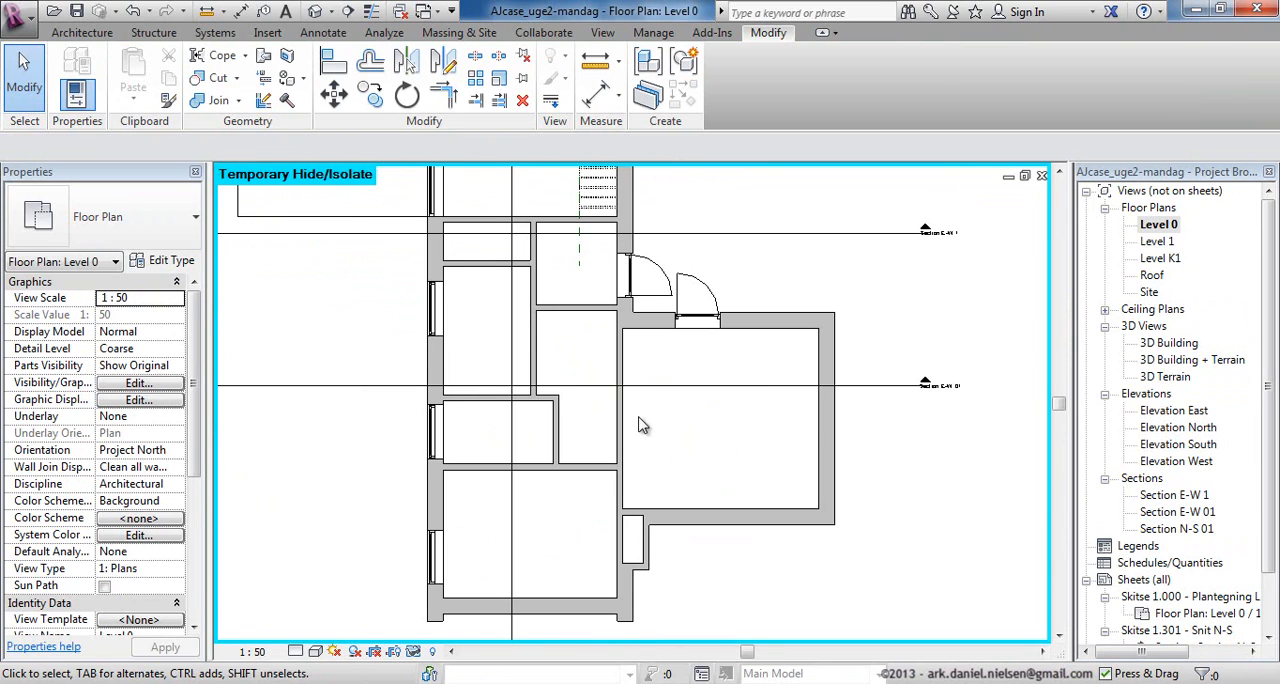
scroll(640, 412, "down", 1)
middle_click_drag(672, 246, 665, 307)
scroll(694, 386, "down", 2)
middle_click_drag(683, 235, 686, 265)
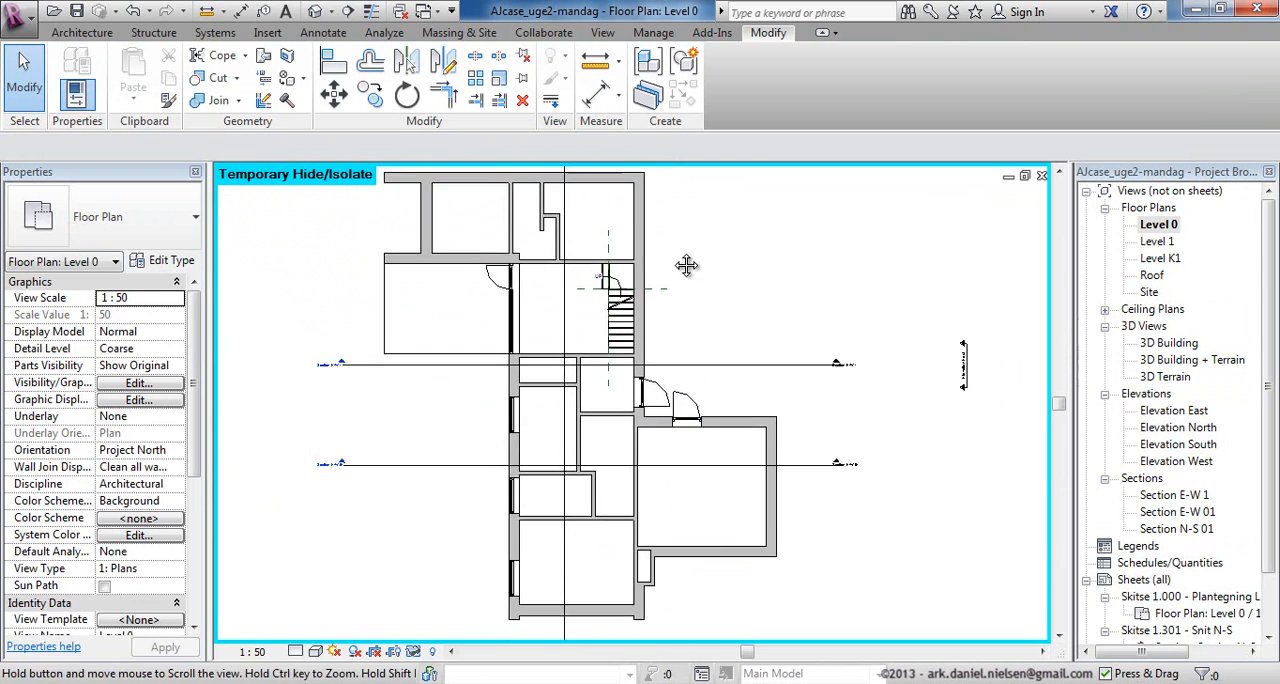
scroll(495, 228, "up", 3)
scroll(528, 253, "up", 2)
scroll(570, 260, "up", 1)
mouse_move(564, 256)
middle_mouse_down()
mouse_move(550, 343)
mouse_move(577, 335)
middle_mouse_up()
scroll(528, 384, "up", 3)
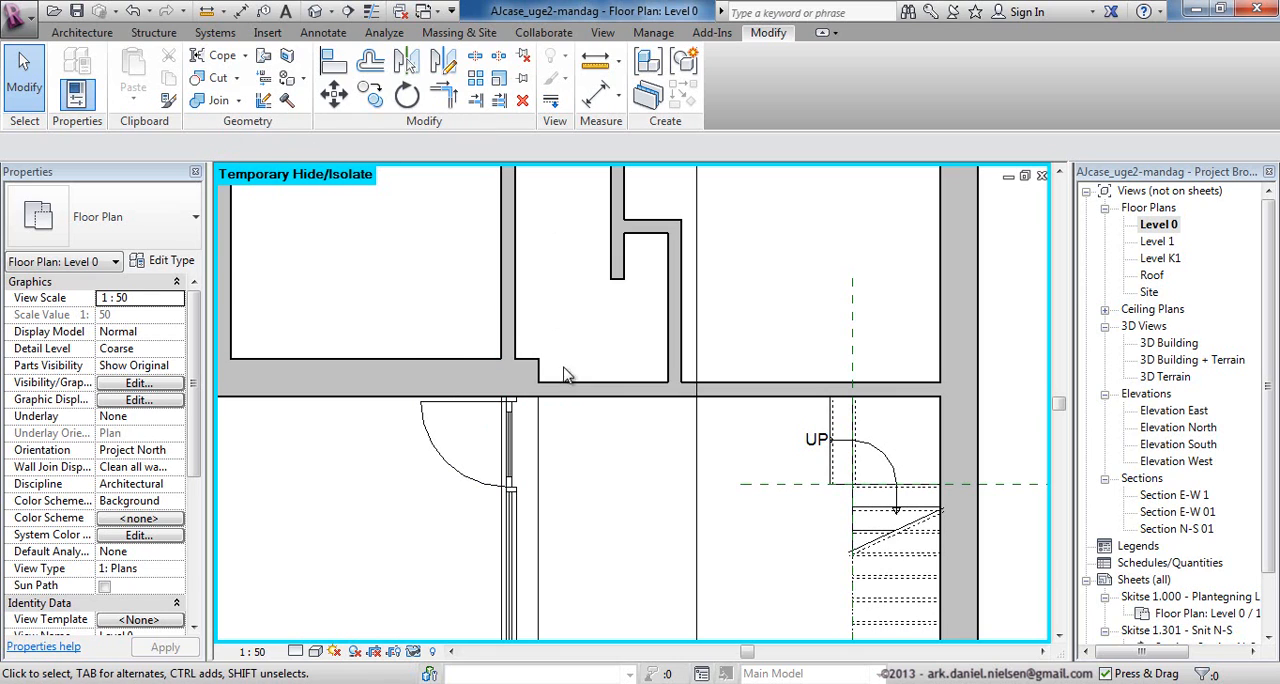
left_click(263, 101)
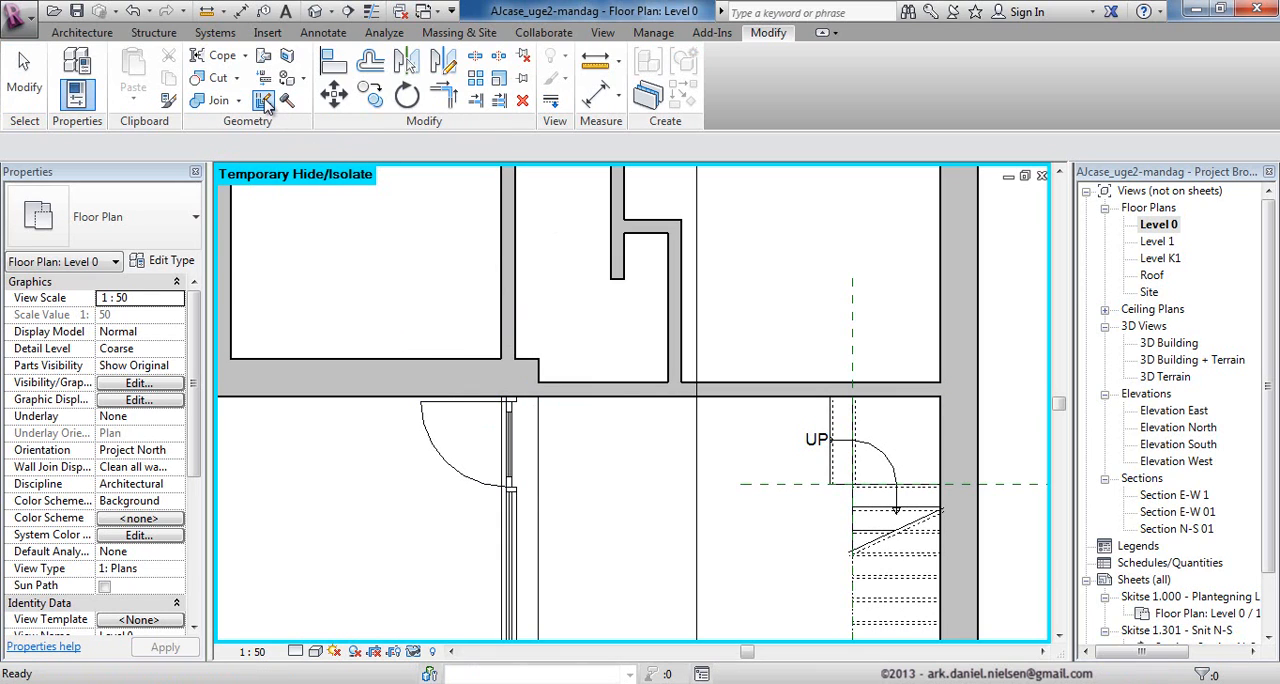
left_click(522, 390)
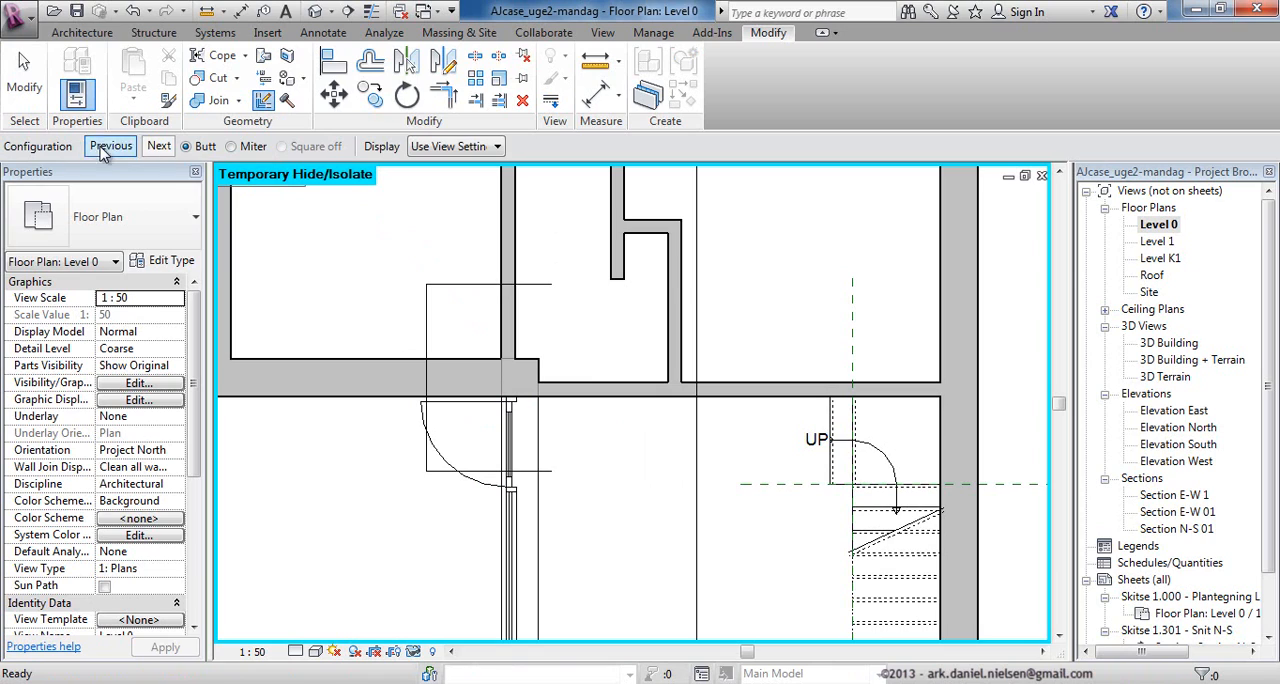
left_click(161, 147)
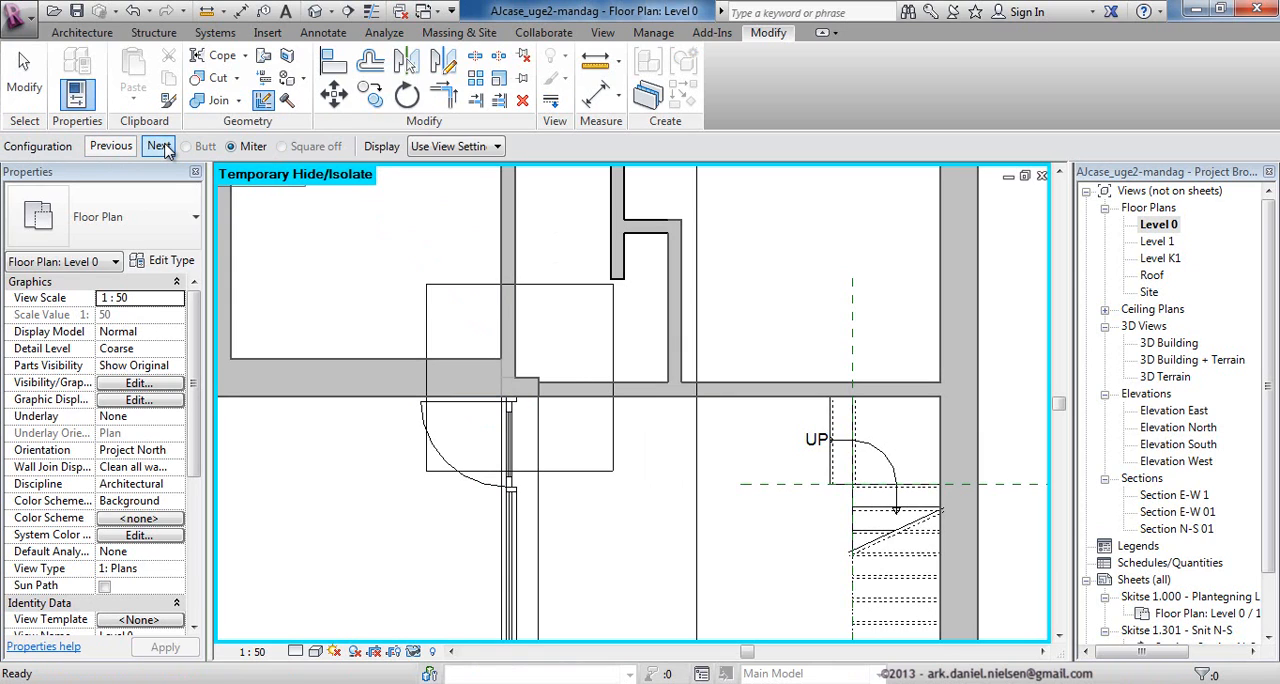
left_click(161, 147)
left_click(161, 147)
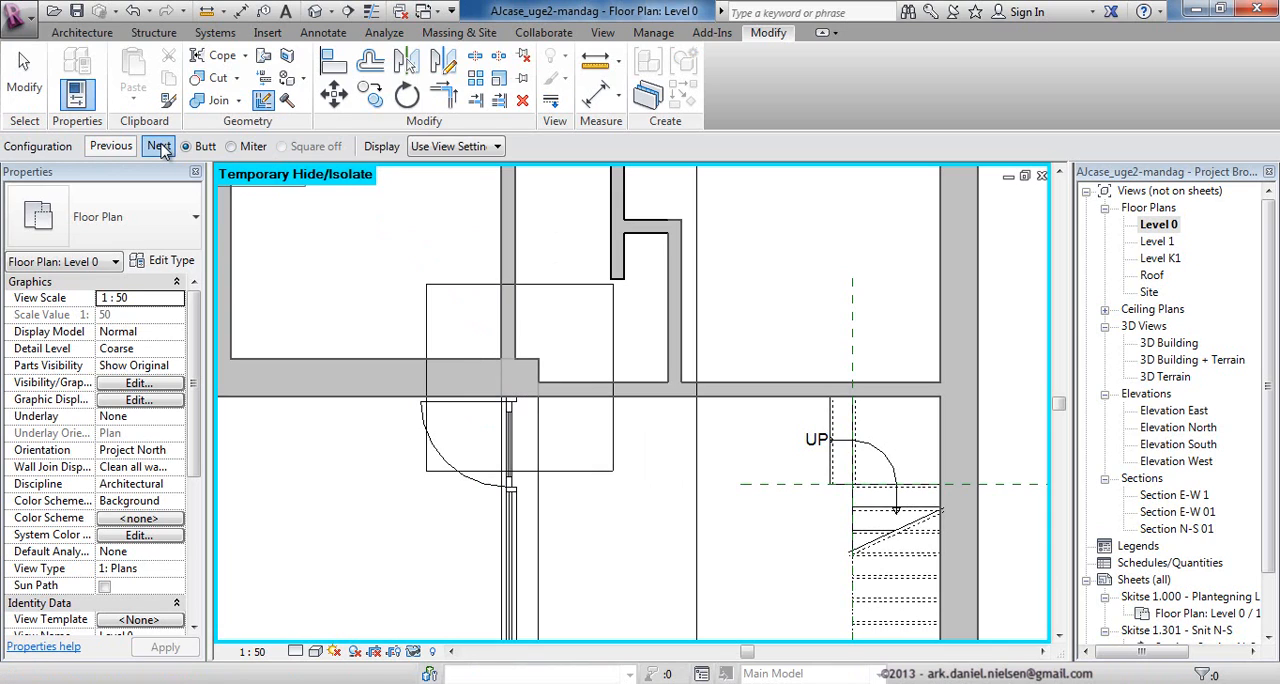
left_click(161, 147)
left_click(161, 147)
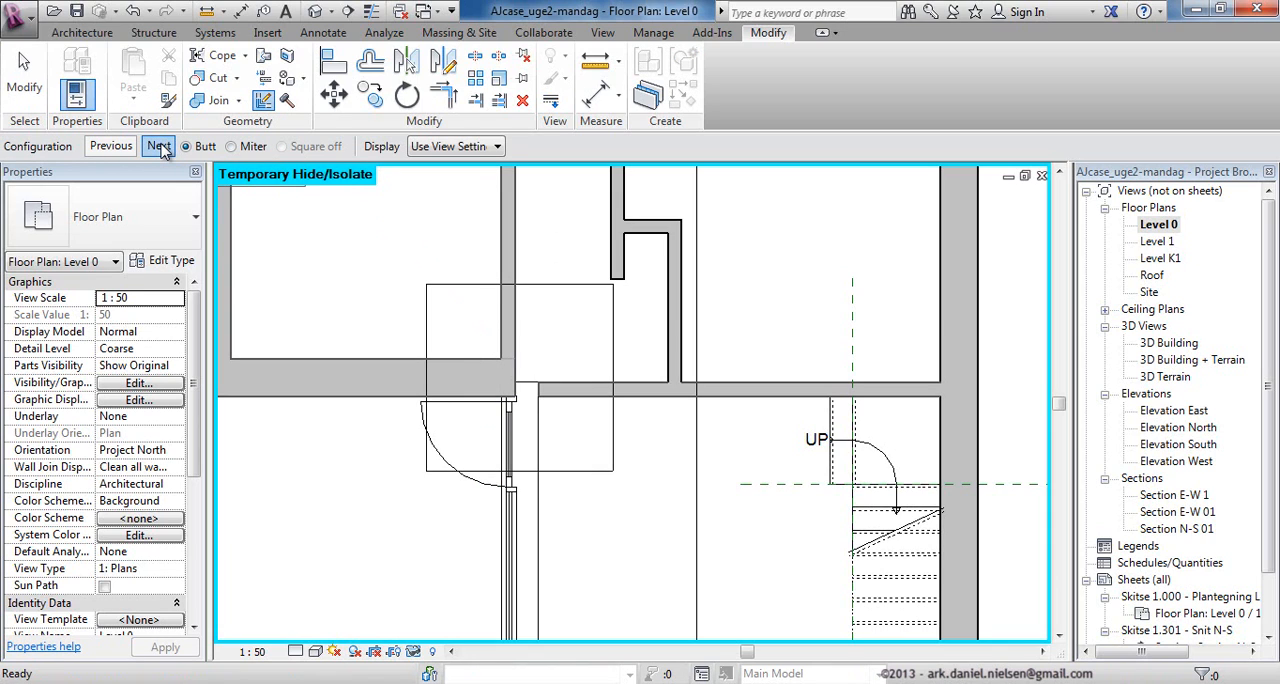
left_click(161, 147)
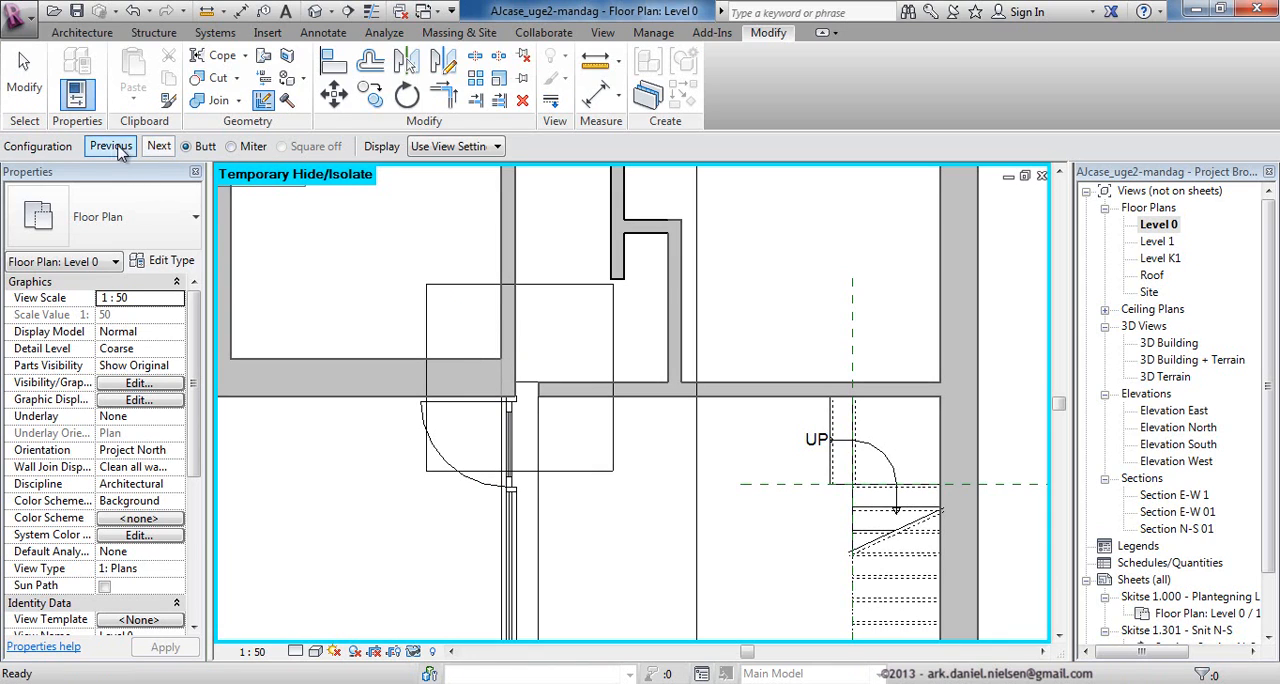
left_click(318, 219)
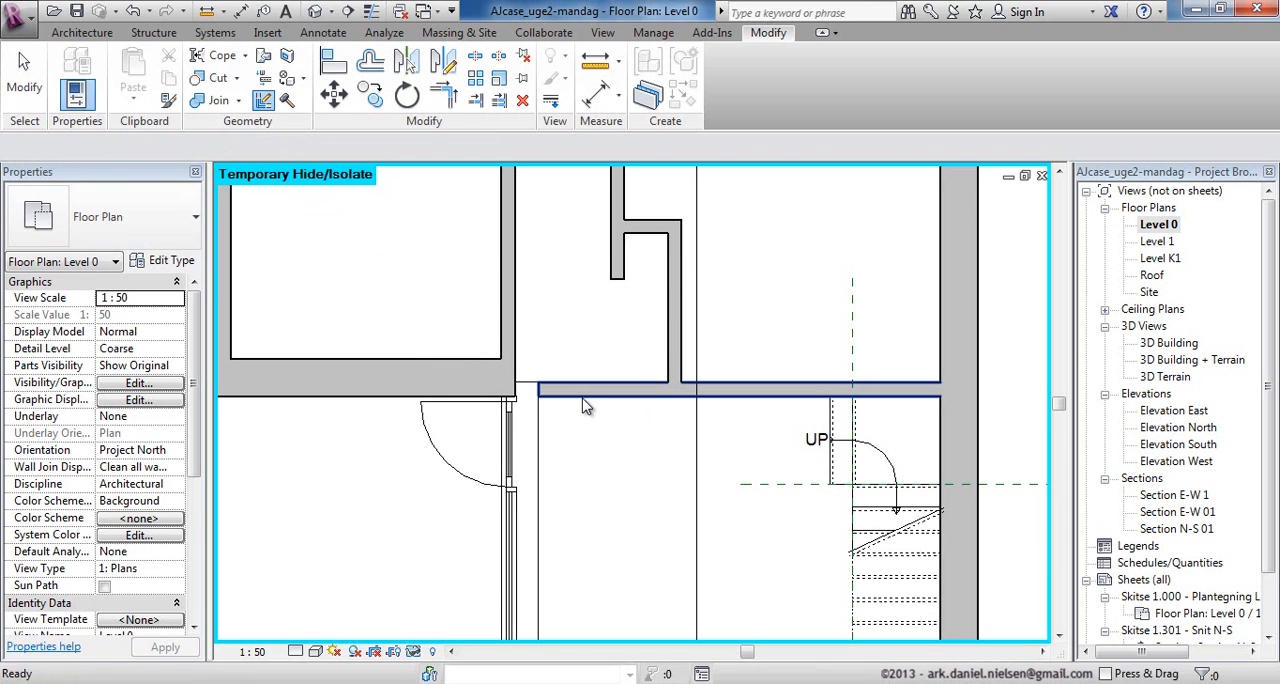
key("Escape")
Extend the end of the detached 132mm interior wall into the wall corner beside the glazed door.
left_click(540, 392)
scroll(529, 400, "up", 2)
scroll(524, 393, "up", 1)
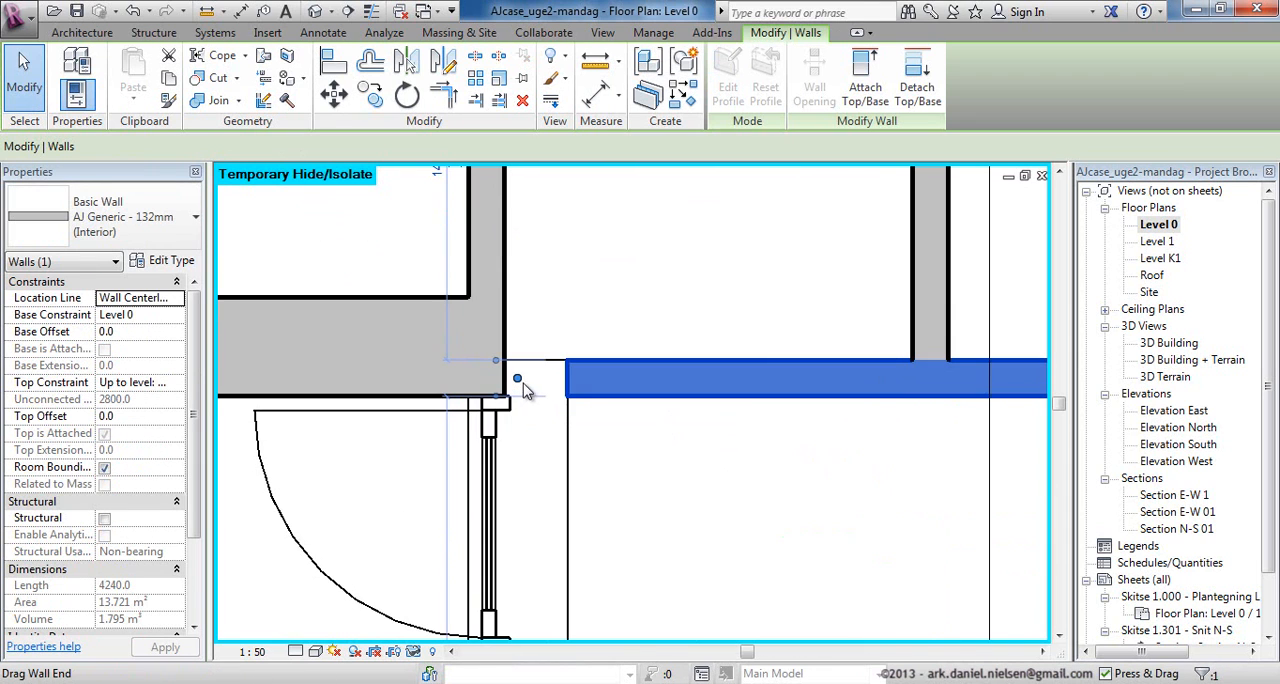
left_click_drag(518, 378, 507, 378)
left_click(648, 272)
scroll(648, 272, "down", 1)
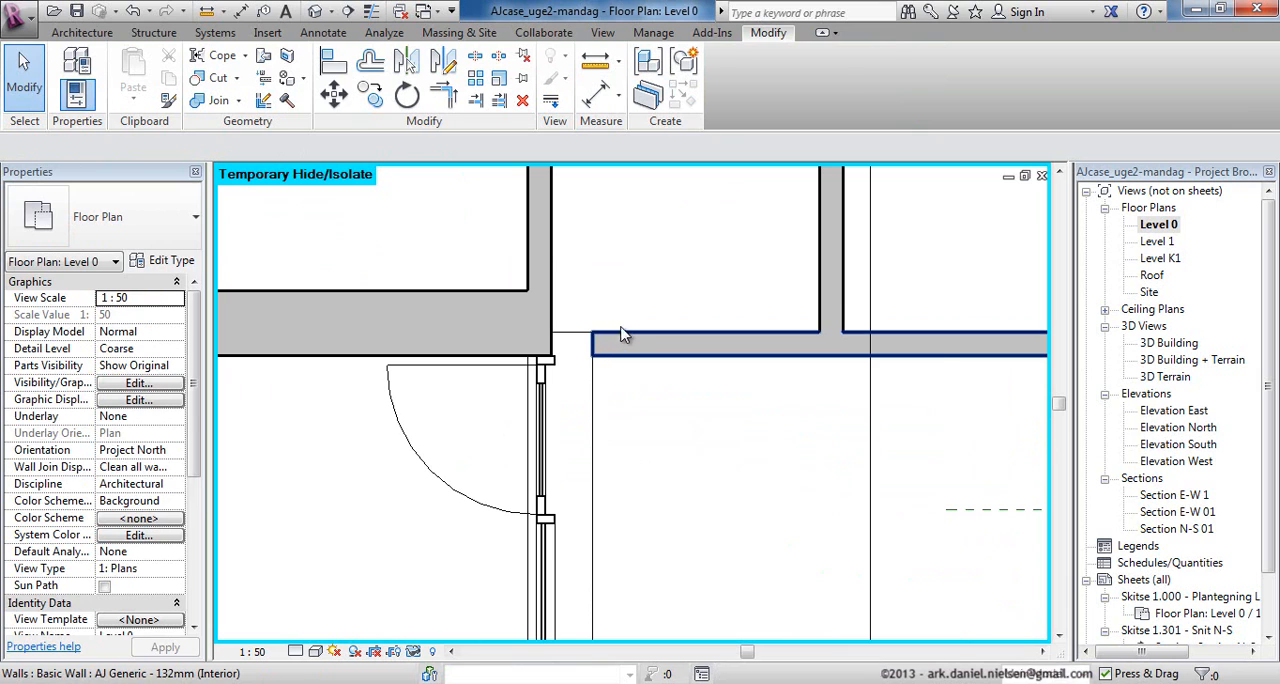
left_click(621, 331)
left_click(598, 322)
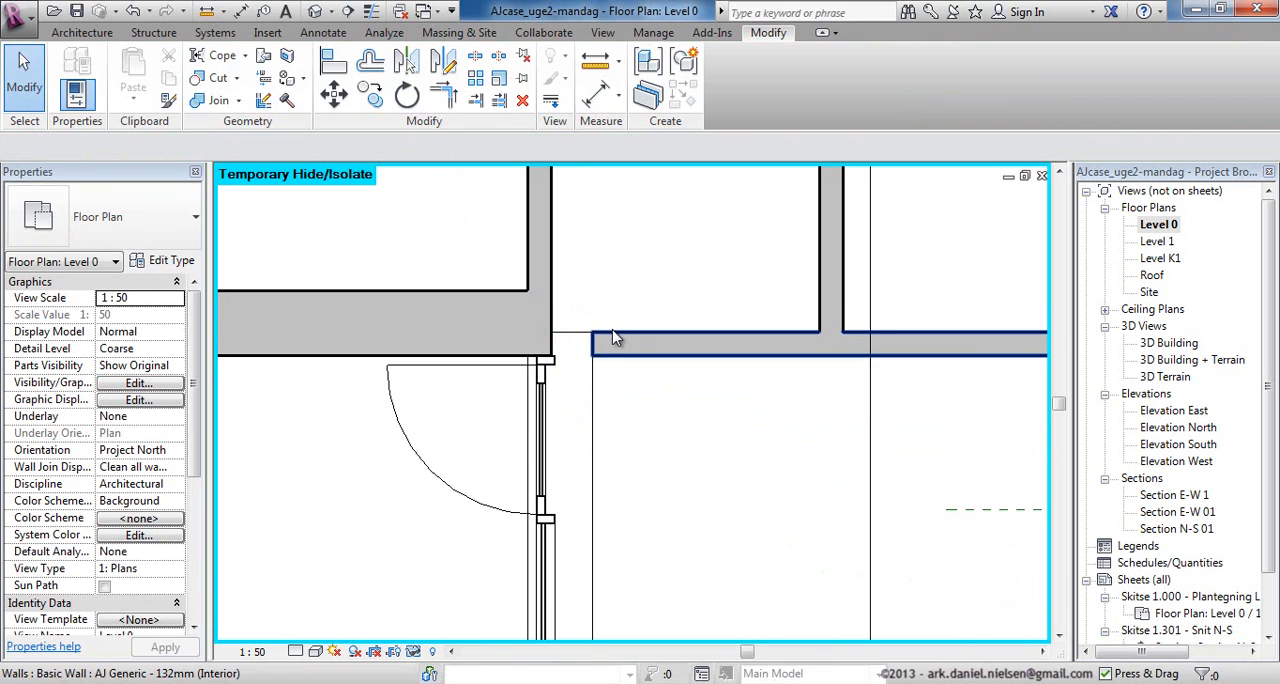
scroll(523, 360, "down", 1)
Join the perpendicular interior wall with the extended interior wall using Join Geometry and end the command.
left_click(212, 100)
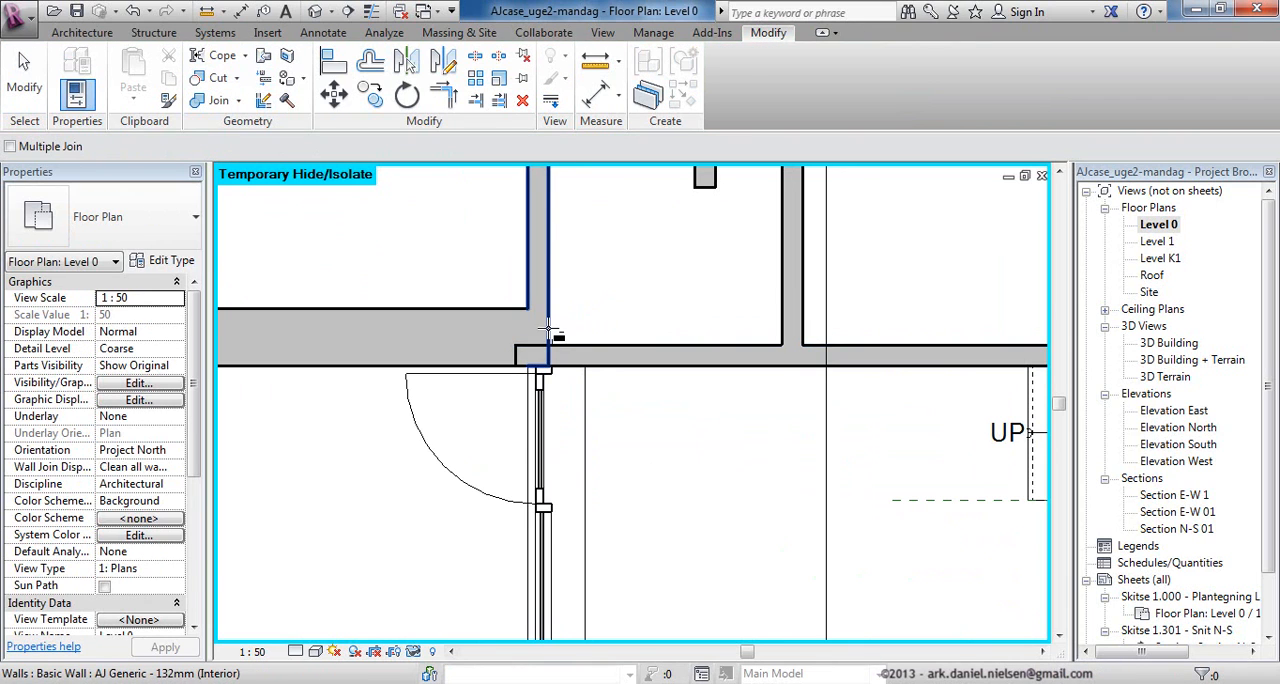
left_click(550, 330)
left_click(569, 345)
key("Escape")
scroll(586, 333, "down", 2)
middle_click_drag(594, 333, 556, 340)
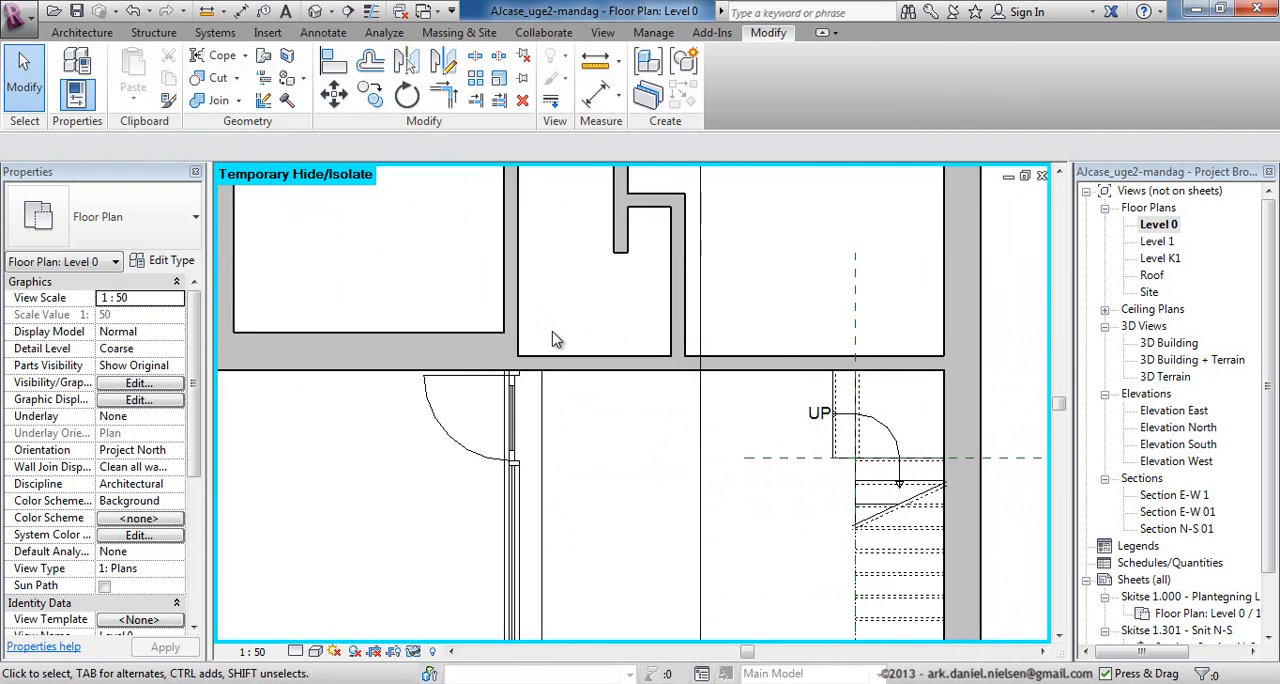
Use Wall Joins to set the join at the building's outer wall corner to Miter.
scroll(557, 340, "up", 2)
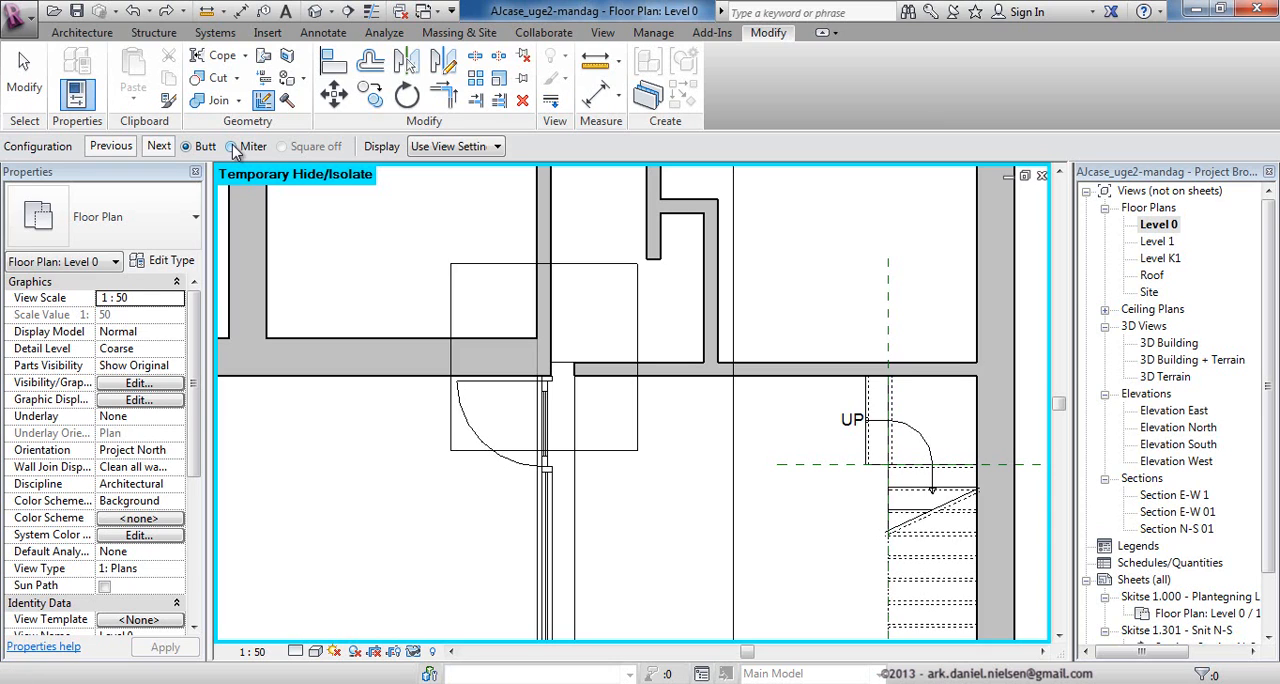
scroll(660, 470, "down", 7)
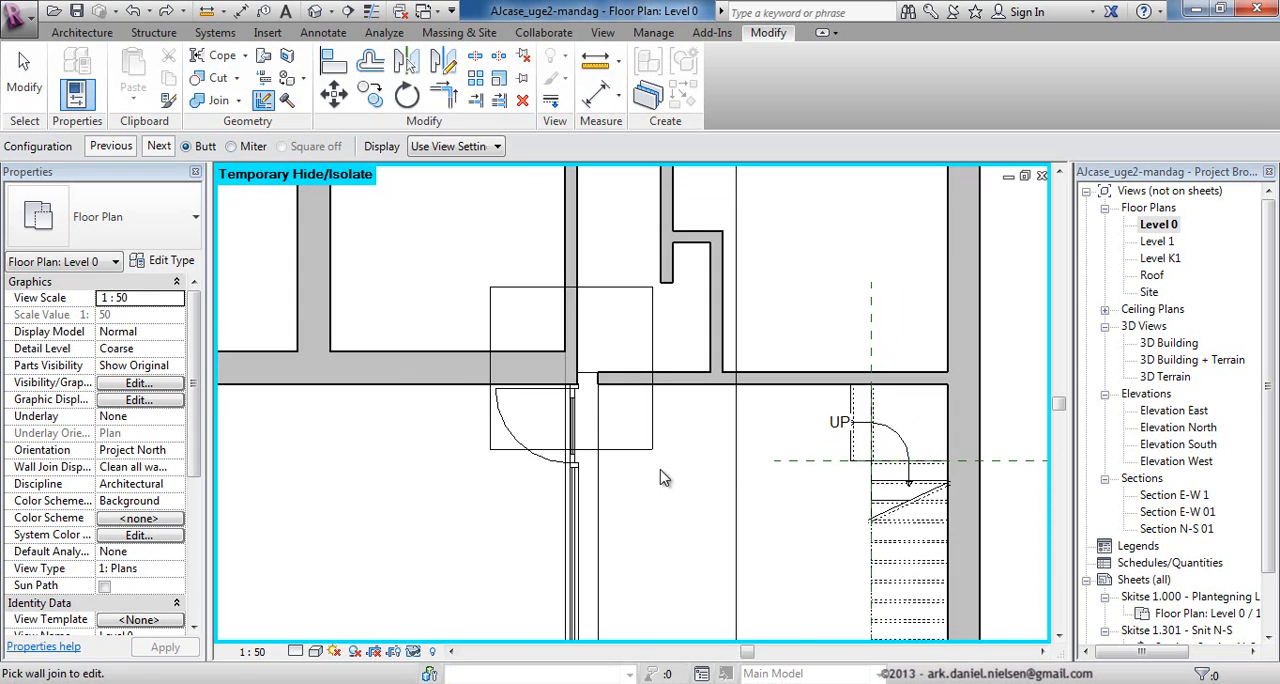
scroll(795, 318, "up", 3)
scroll(798, 326, "up", 4)
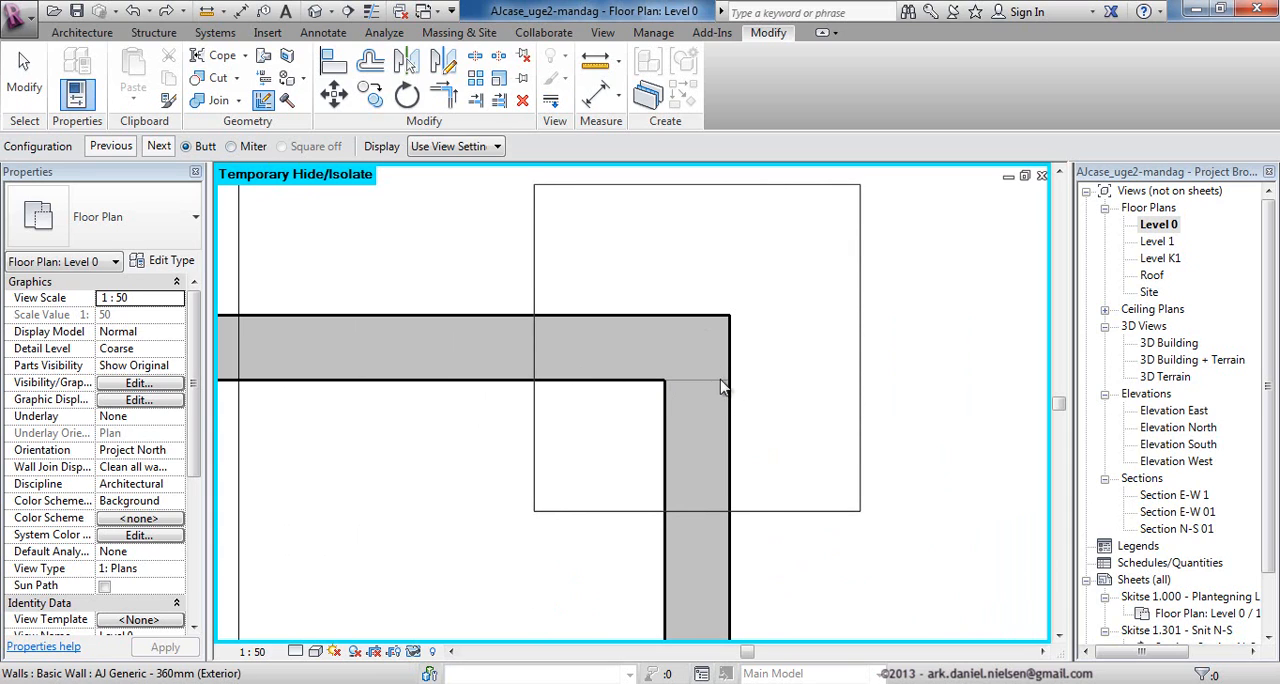
left_click(233, 147)
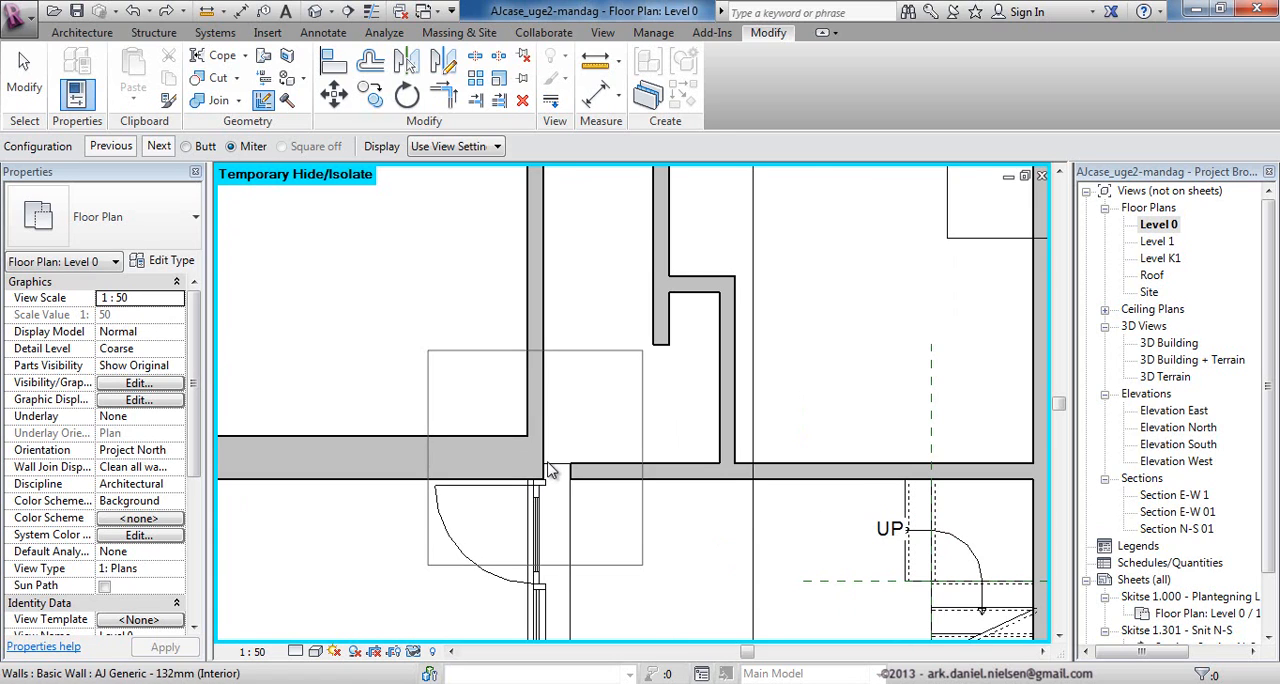
Change the wall join beside the glazed door to the next butt configuration, connecting the interior wall, and end Wall Joins.
left_click(572, 464)
scroll(578, 466, "up", 2)
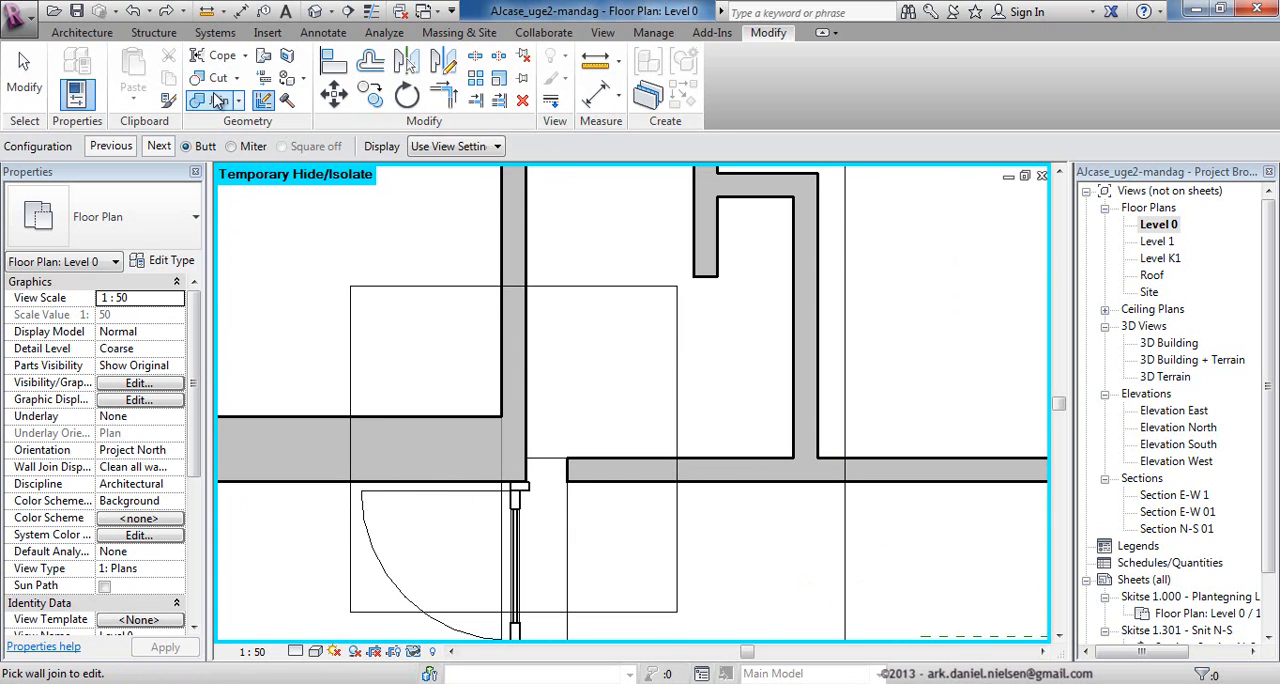
left_click(159, 146)
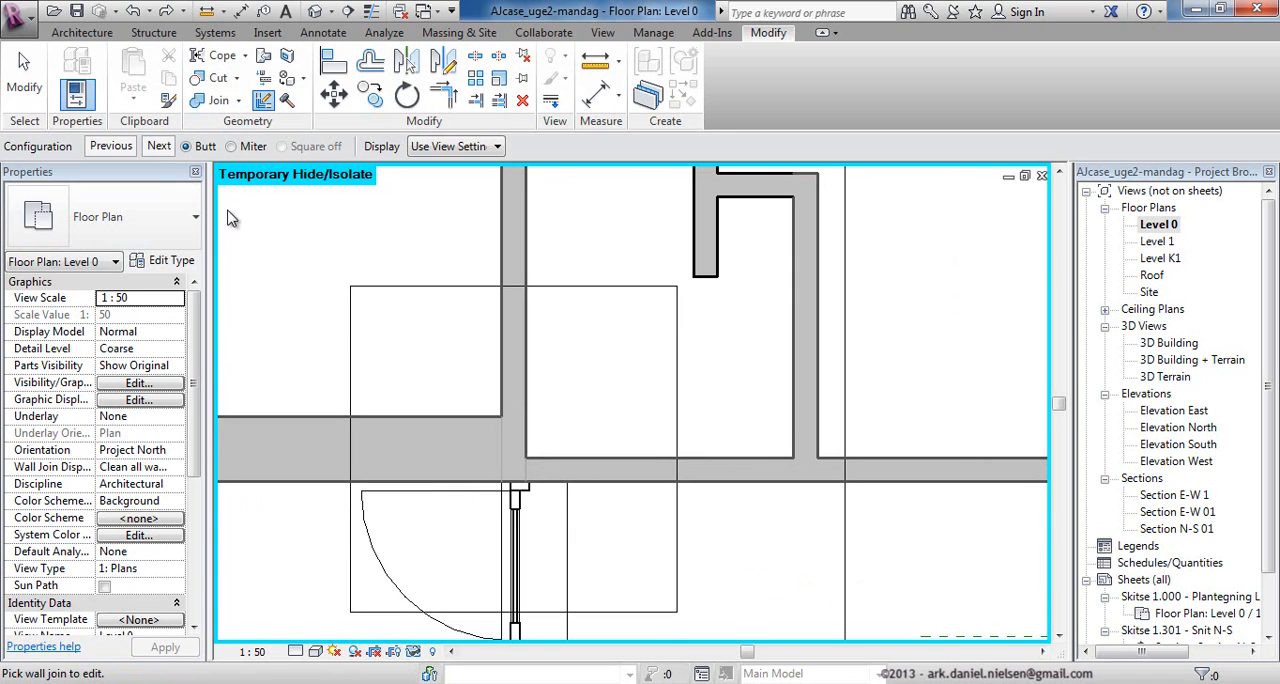
key("Escape")
key("Escape")
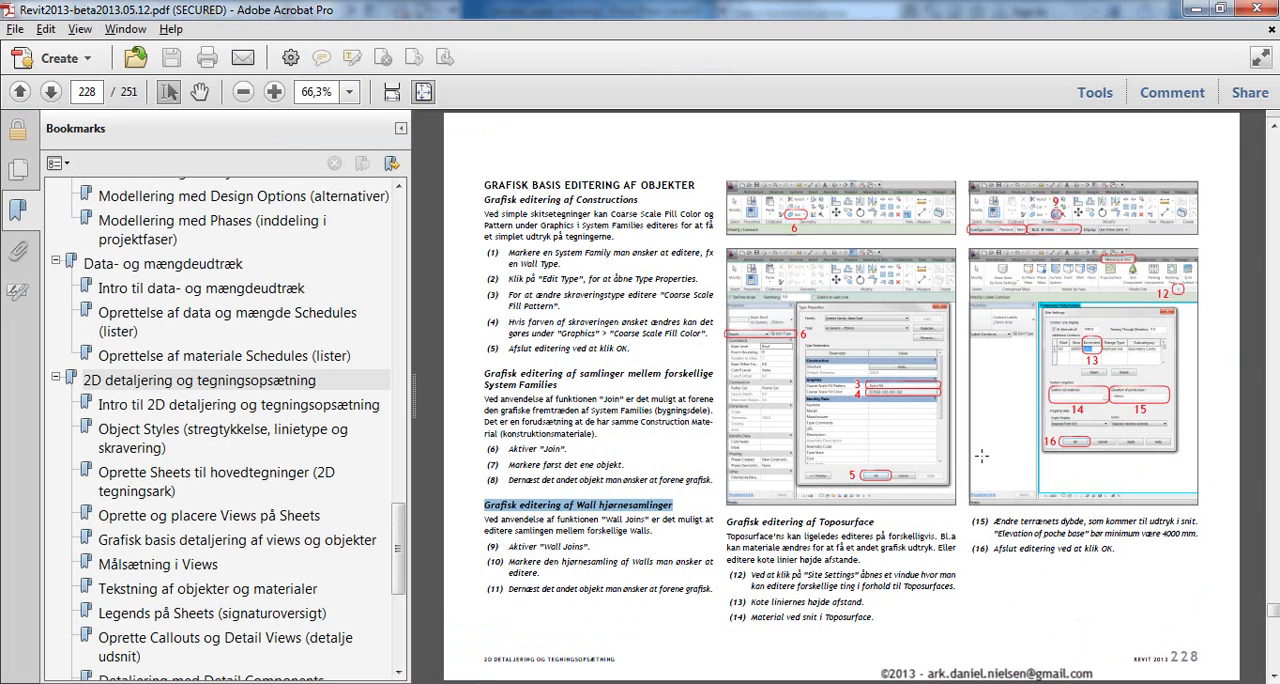
Switch to the Acrobat manual and go back to page 227, "Grafisk basis detaljering af views og objekter".
left_click(738, 563)
scroll(592, 290, "up", 1)
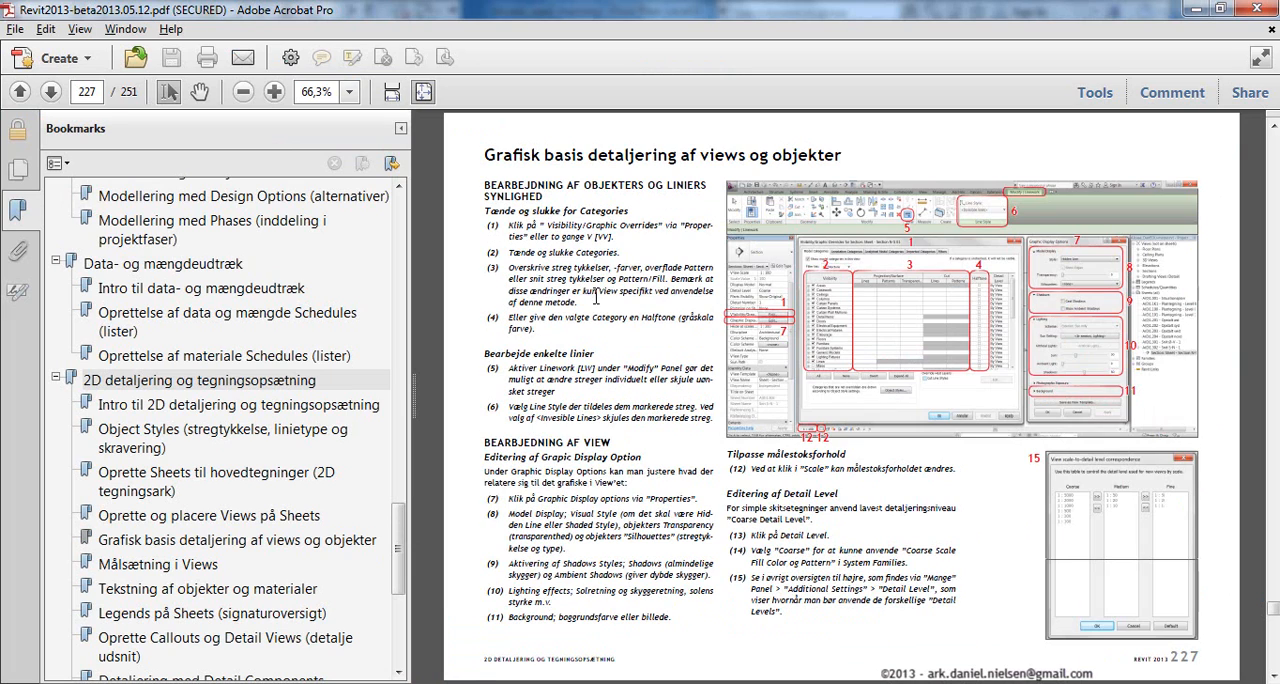